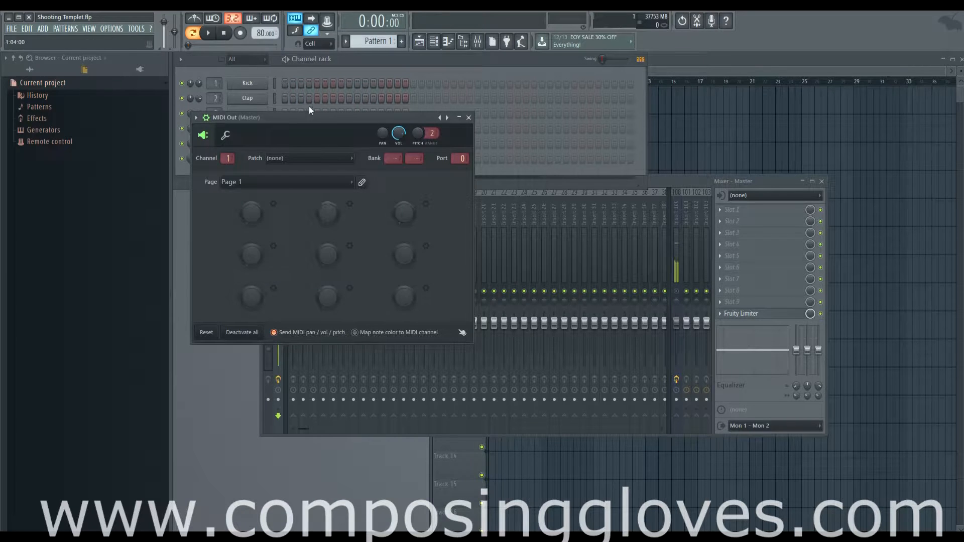
- Review the MIDI Out channel's settings, reopening its window from the channel rack once, and close it
left_click_drag(309, 117, 490, 100)
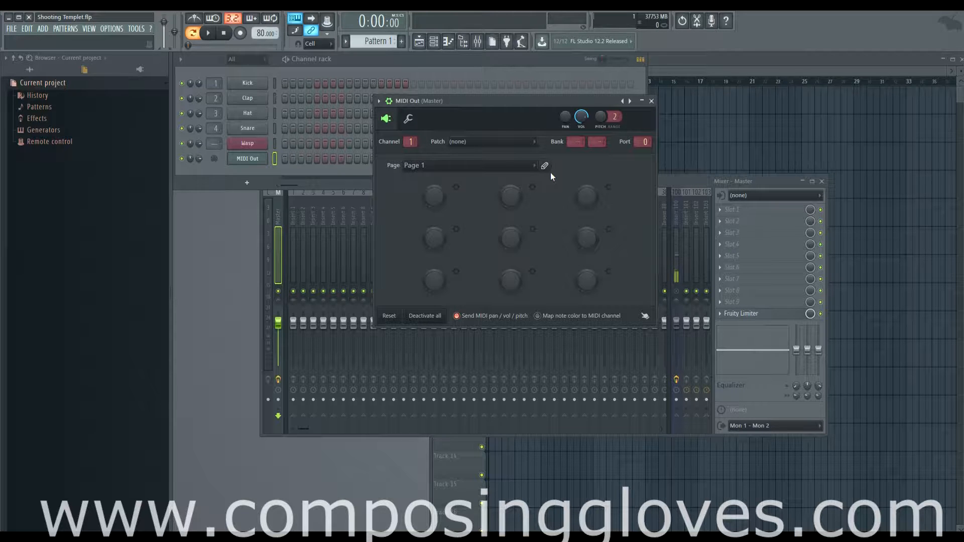
left_click(651, 101)
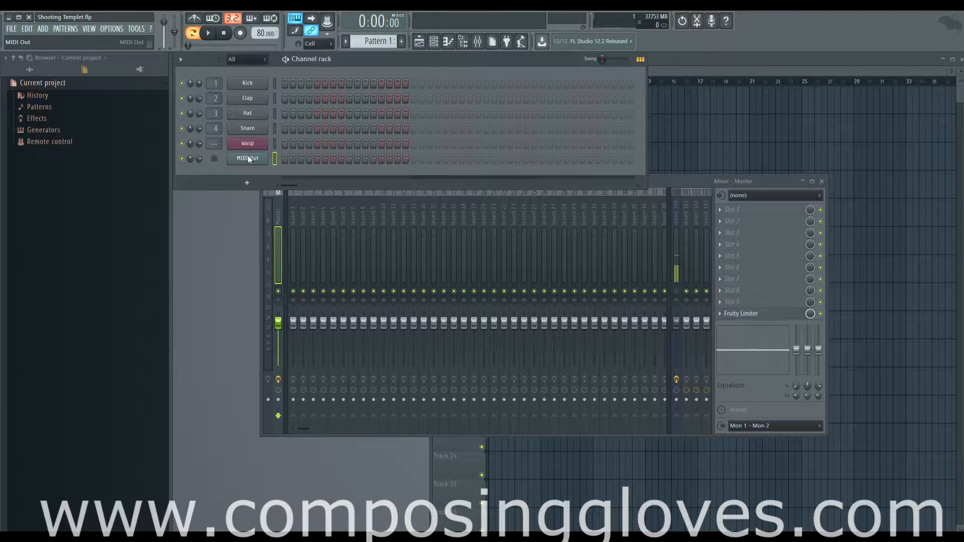
right_click(248, 157)
left_click(247, 159)
left_click(248, 160)
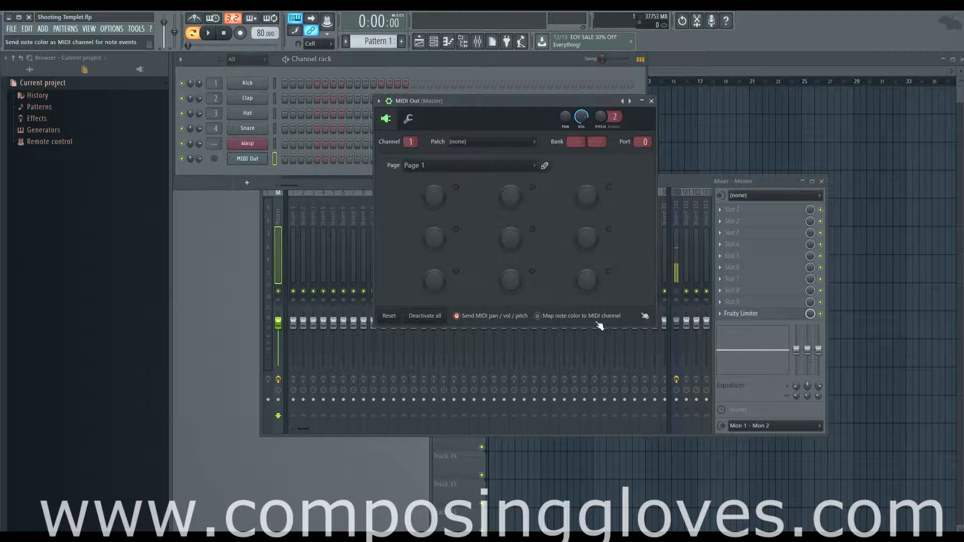
left_click(652, 101)
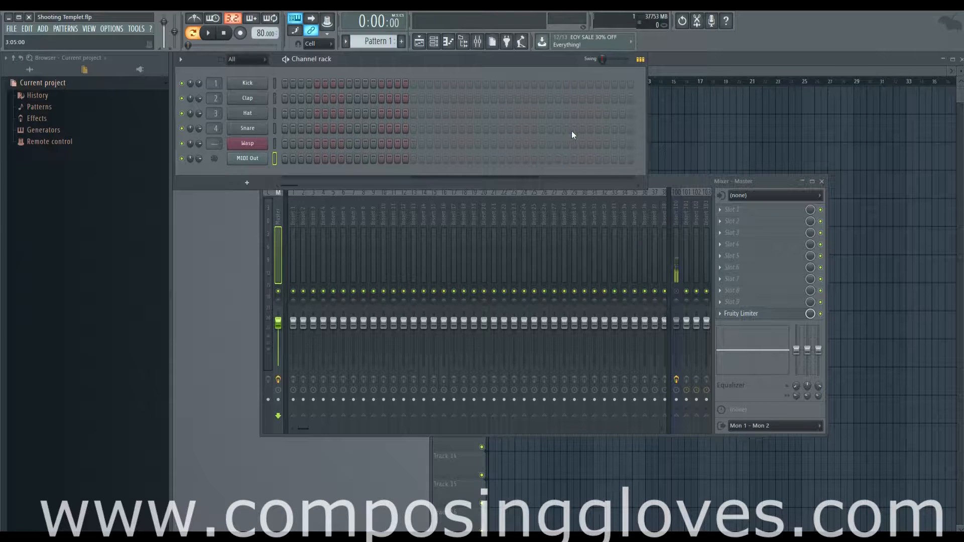
- Add a Slicex channel and load the Lev_Fill_110_09 sample from the Black Octopus Leviathan "Loops - Fills" folder into it
left_click(247, 183)
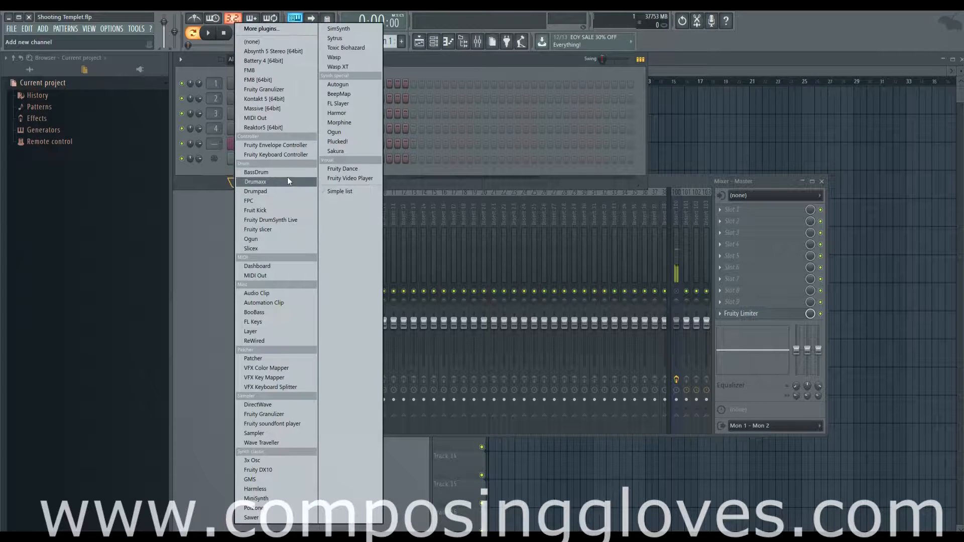
left_click(293, 248)
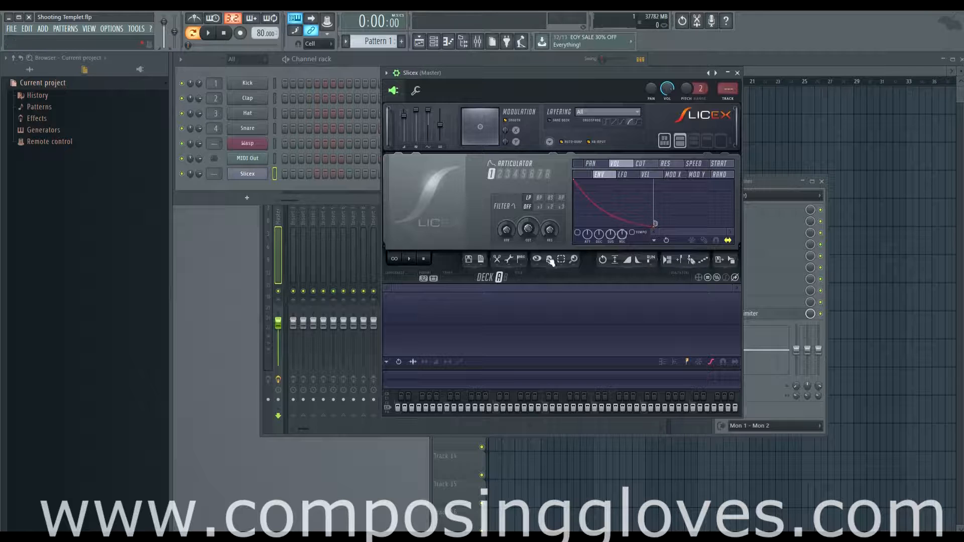
left_click(29, 69)
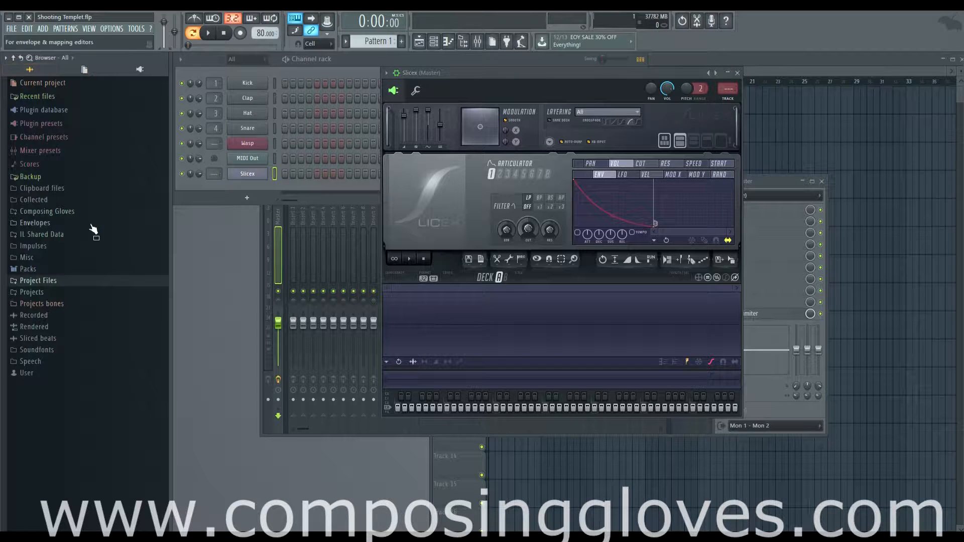
left_click(55, 280)
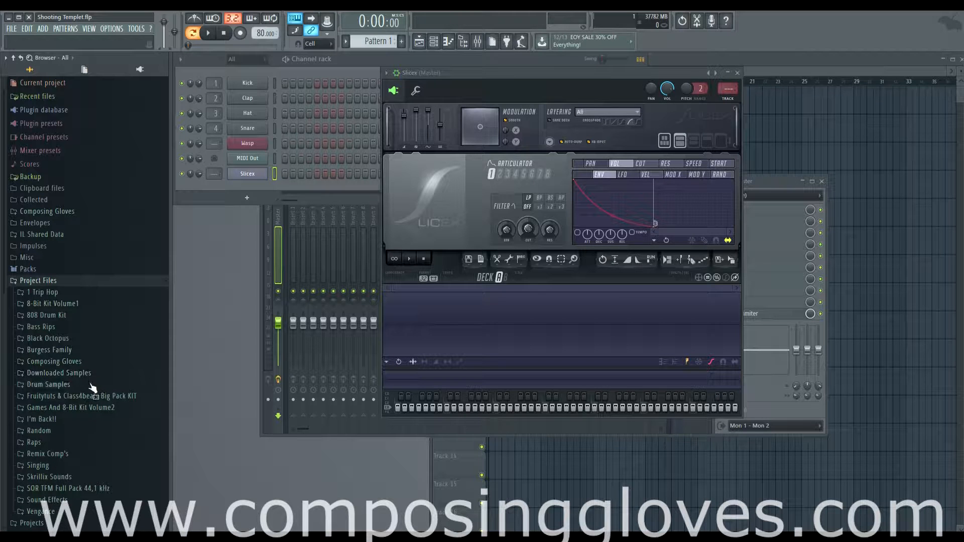
left_click(93, 339)
left_click(104, 352)
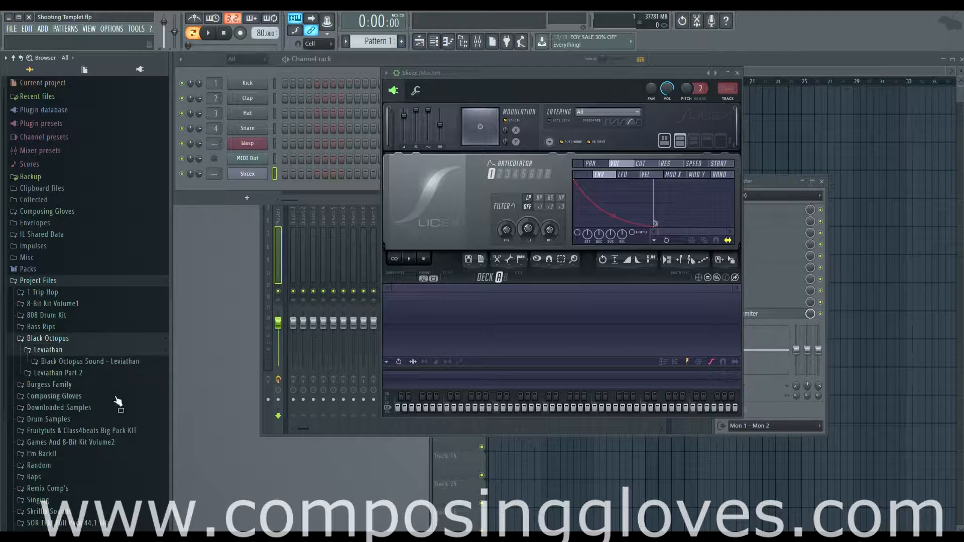
left_click(122, 363)
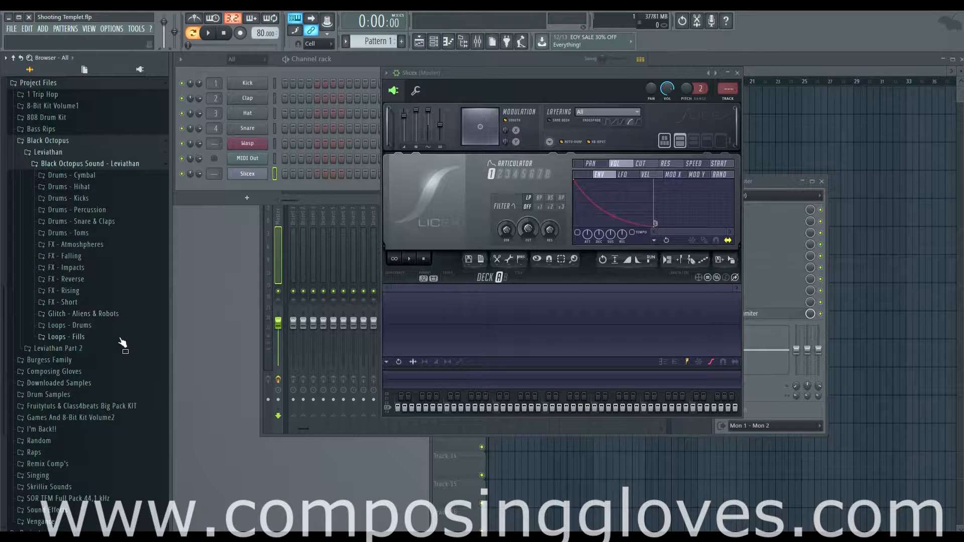
left_click(122, 337)
left_click(66, 349)
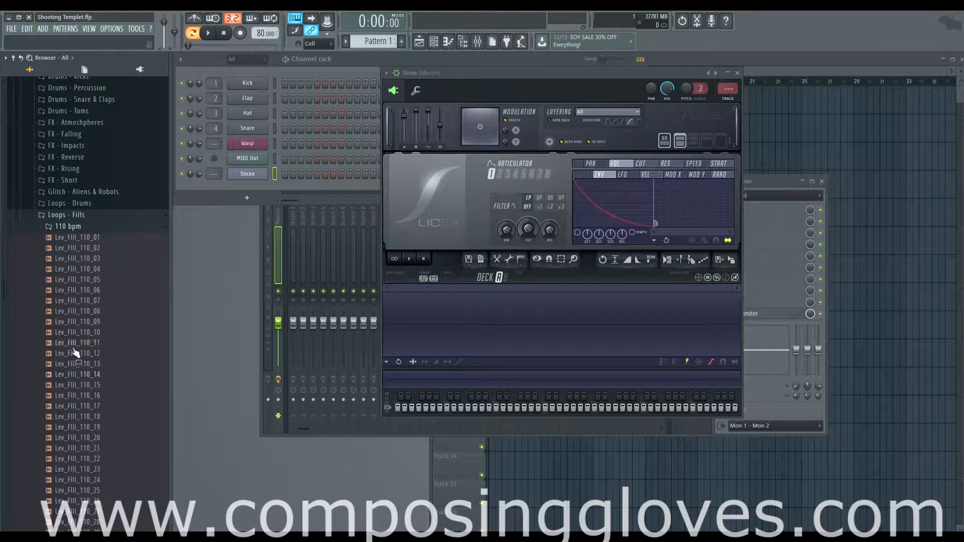
left_click_drag(77, 332, 619, 337)
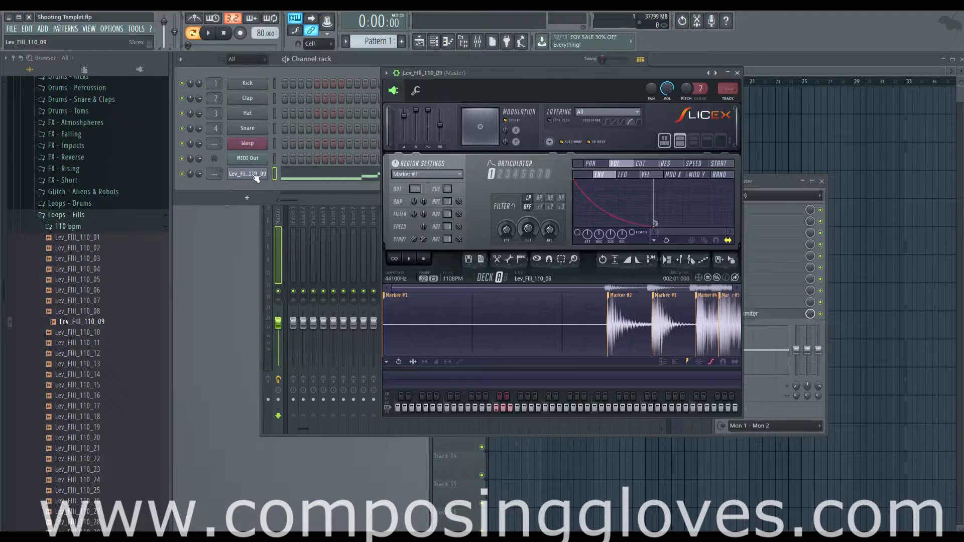
- Open the sliced channel's piano roll and audition the marker slices on its keyboard
left_click(292, 178)
scroll(477, 261, "up", 4)
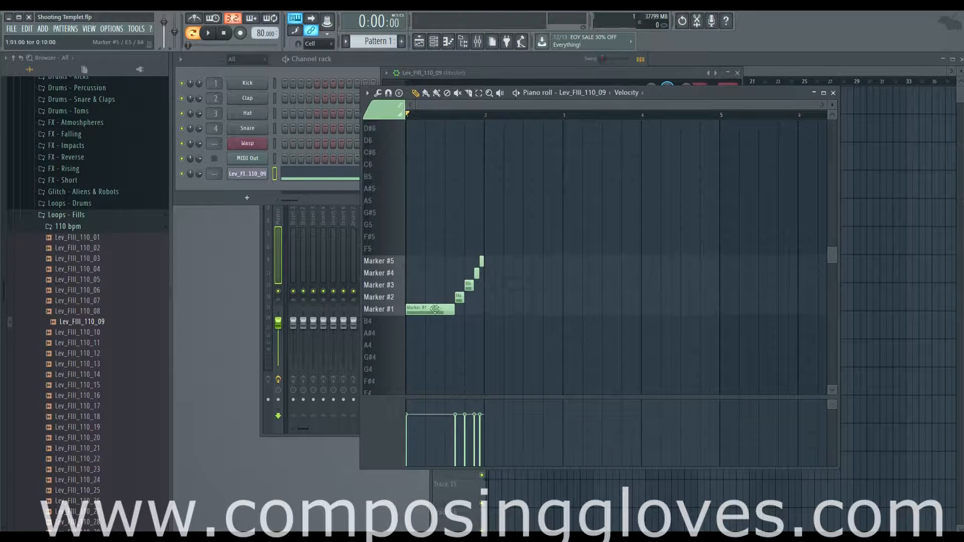
left_click(384, 307)
left_click(392, 288)
left_click(393, 300)
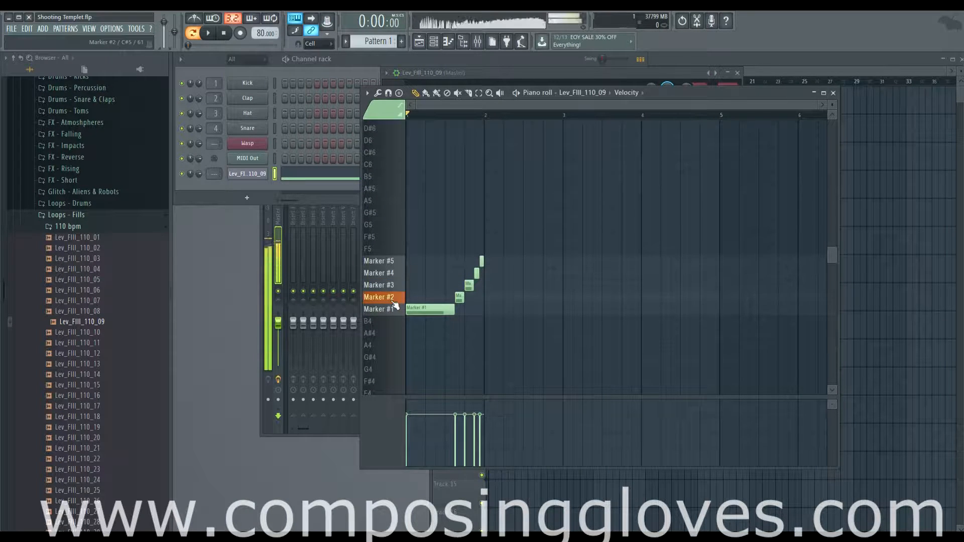
left_click(392, 277)
left_click(396, 261)
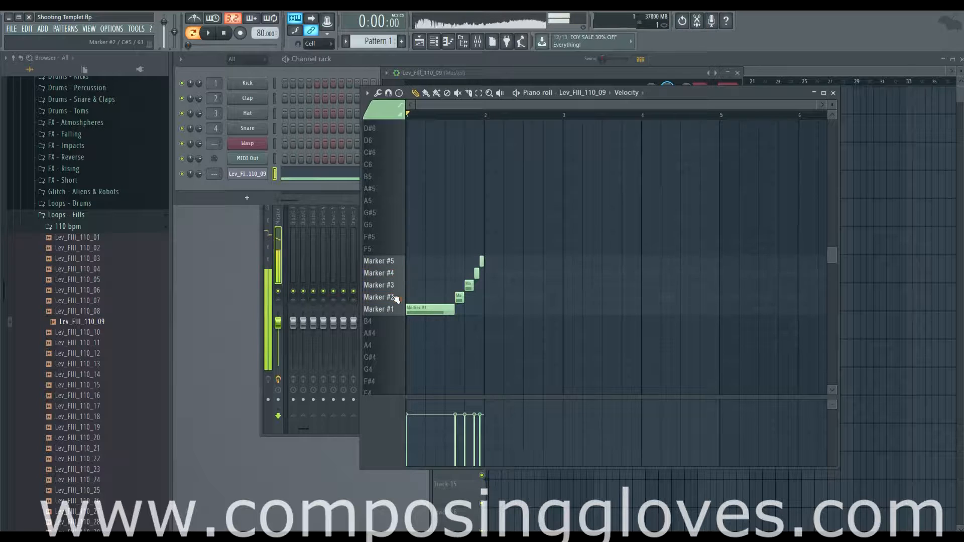
left_click(394, 298)
- Delete all five marker notes from the piano roll and bring the Slicex window back to the front
right_click(442, 310)
right_click(459, 297)
right_click(468, 285)
right_click(482, 261)
right_click(476, 274)
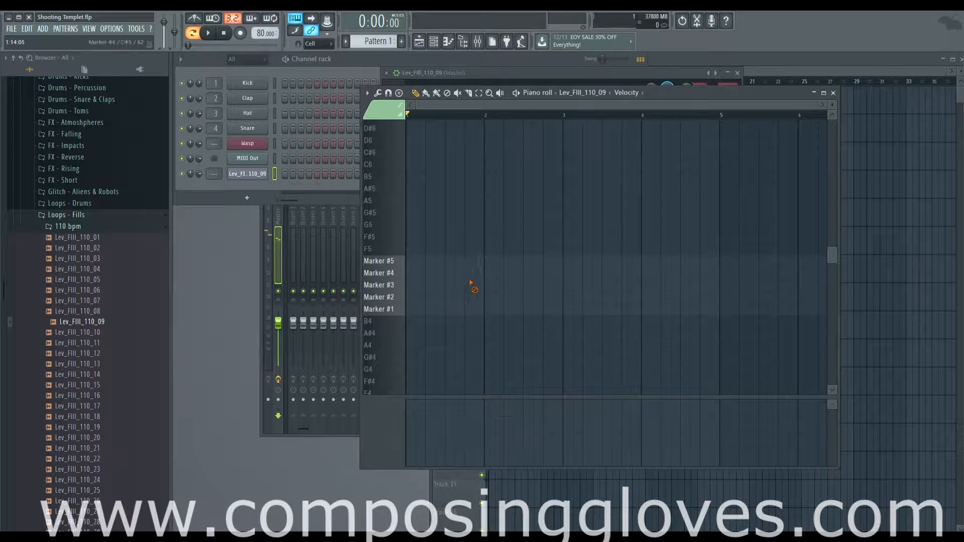
left_click(261, 174)
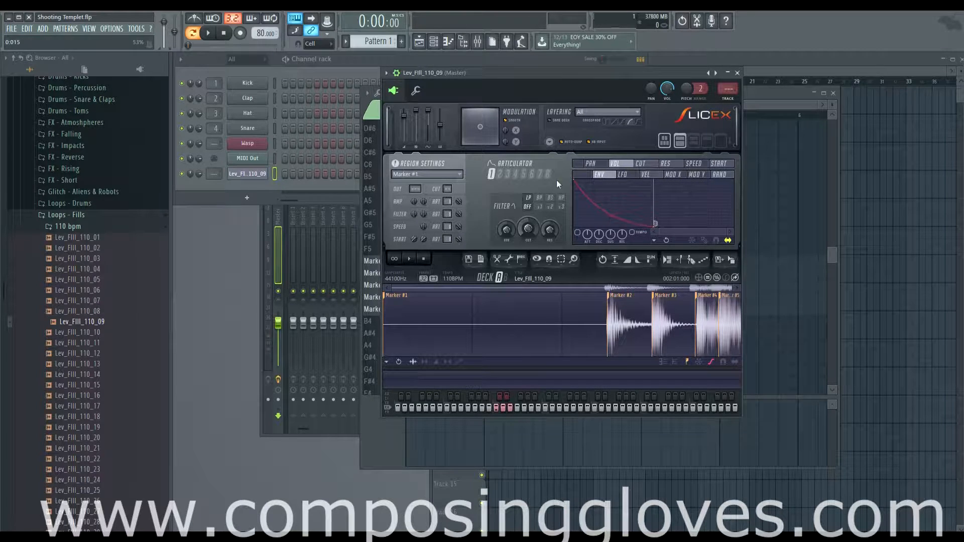
- Add a BooBass channel, play a test note, and move its window clear of the channel list
left_click(247, 197)
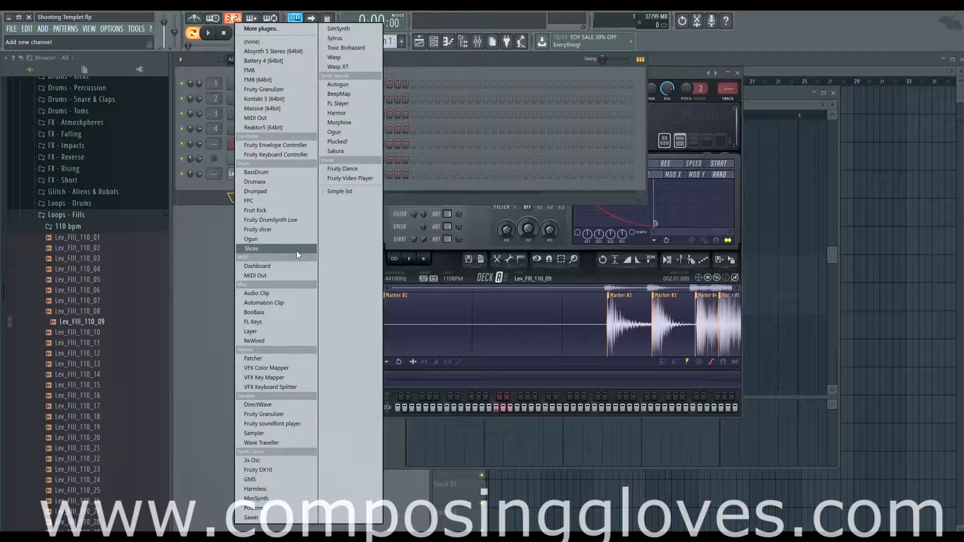
left_click(294, 312)
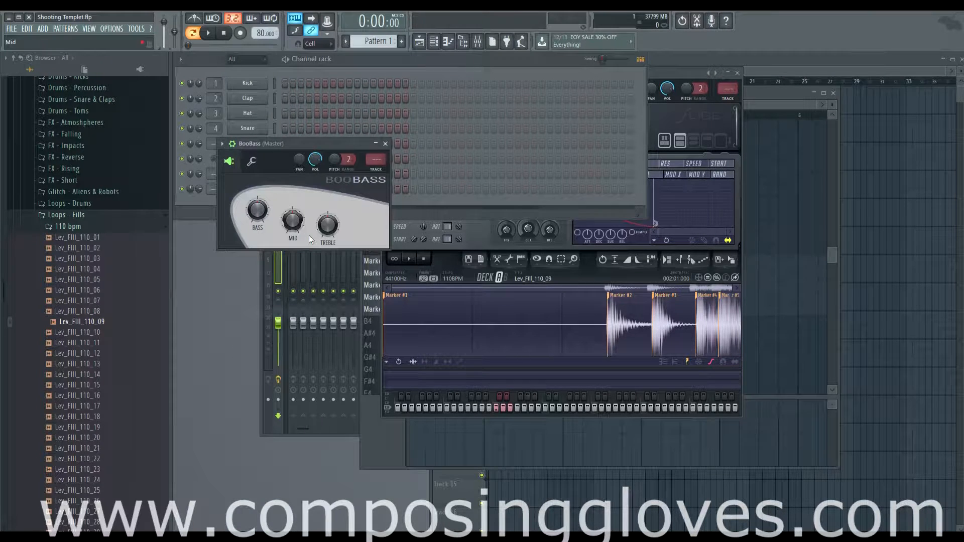
key("b")
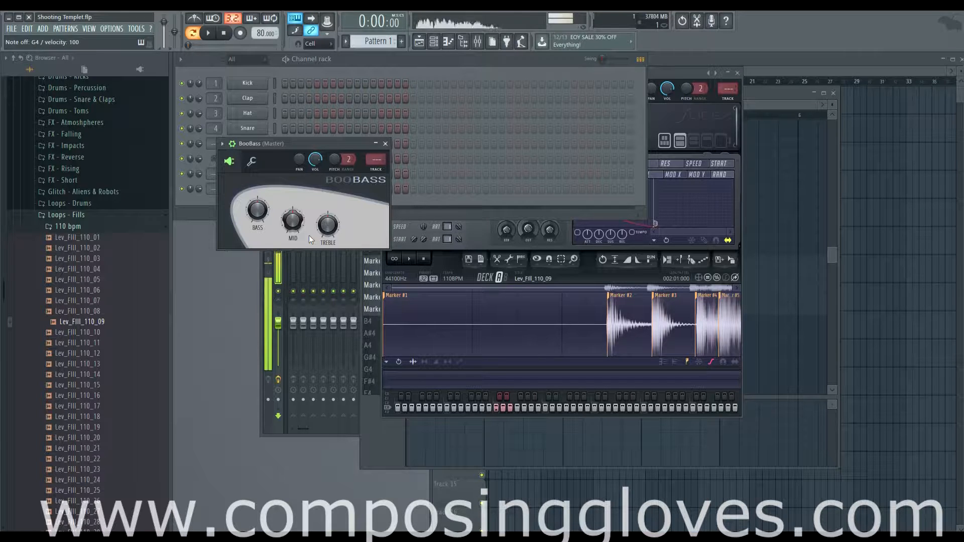
left_click_drag(300, 143, 441, 154)
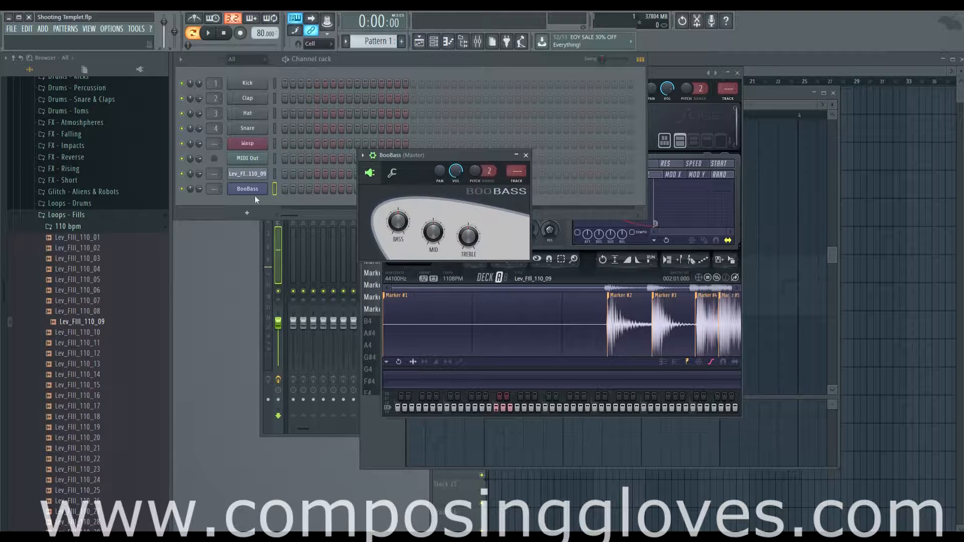
- Add an FL Keys channel, move its window aside, and play notes to audition the Grand Piano sound
left_click(247, 213)
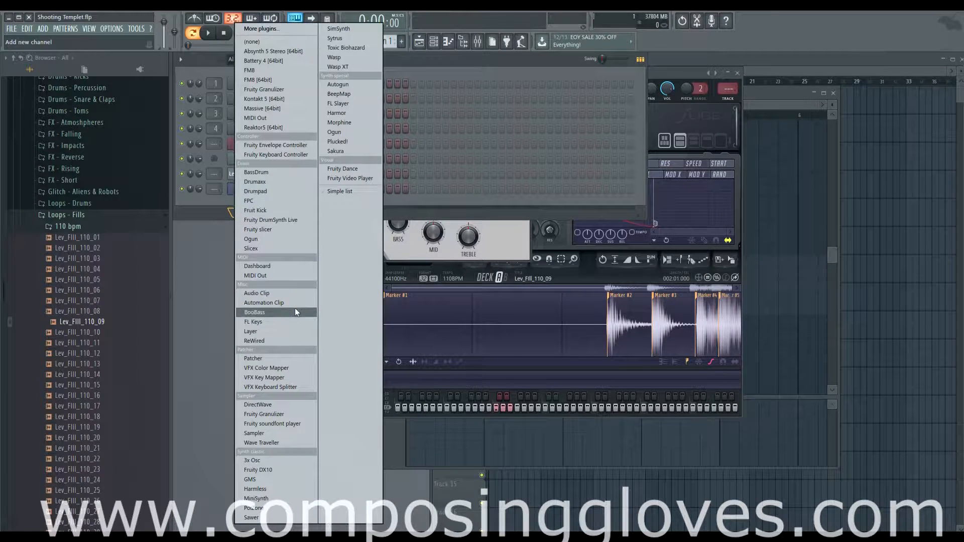
left_click(294, 322)
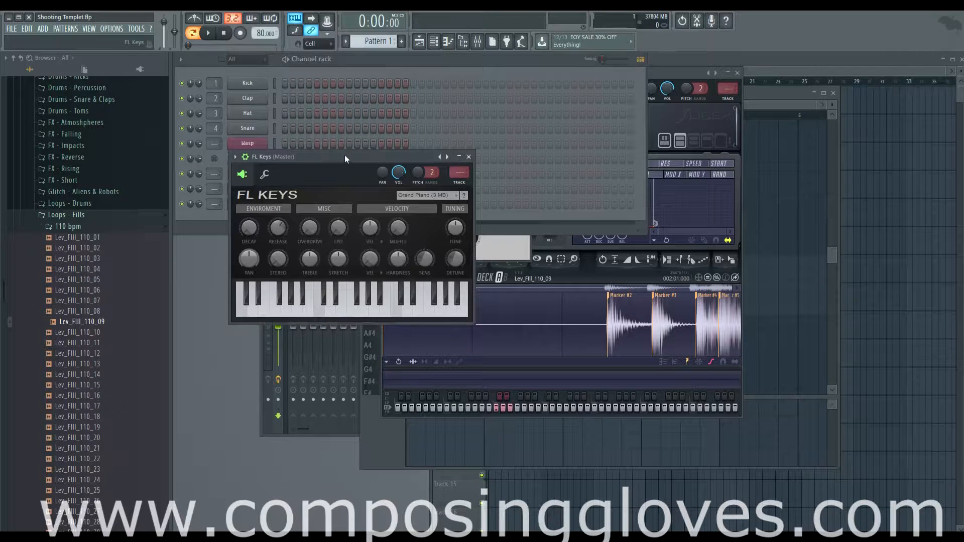
left_click_drag(345, 156, 441, 107)
left_click(425, 248)
left_click(510, 250)
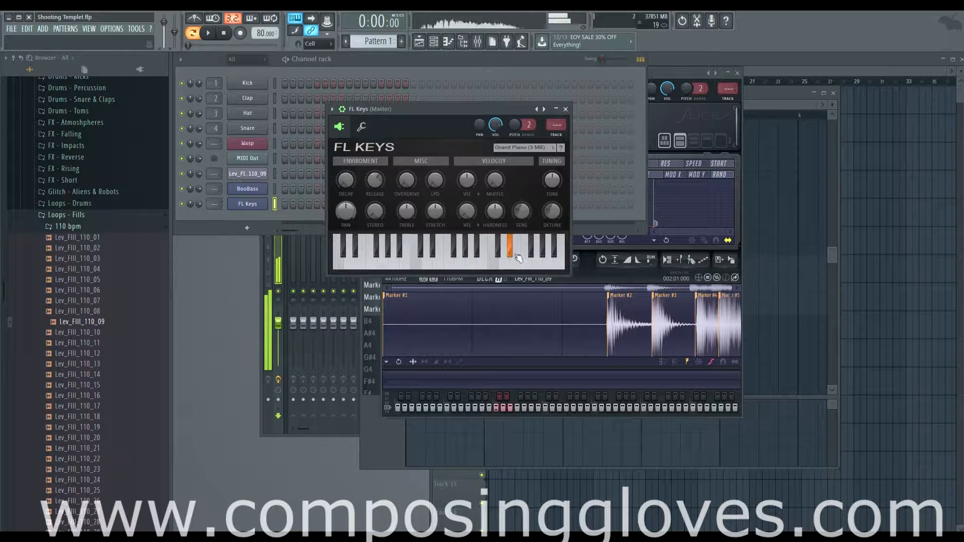
left_click(450, 266)
left_click(394, 260)
key("c")
key("b")
key("m")
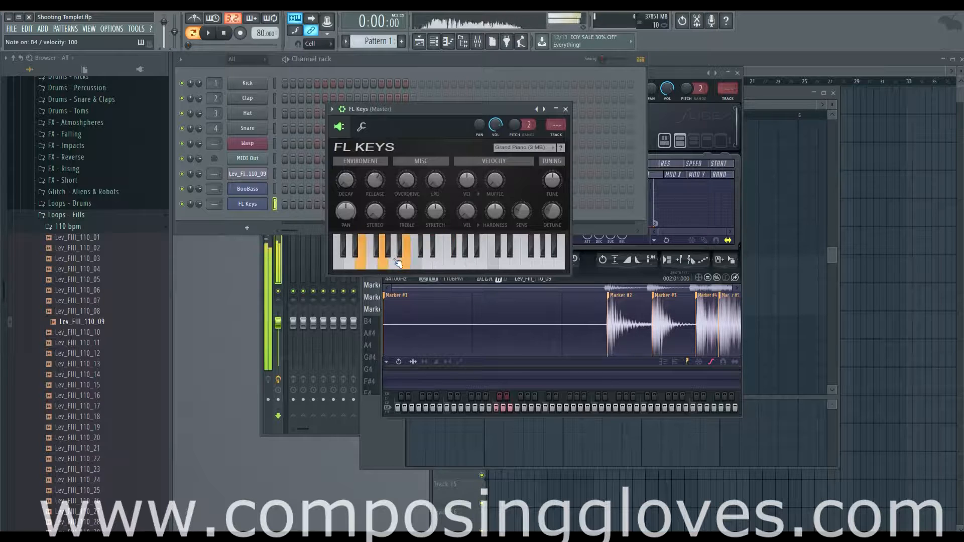
- Switch the FL Keys wavetable to Rhodes (FL)
left_click(246, 228)
left_click(234, 223)
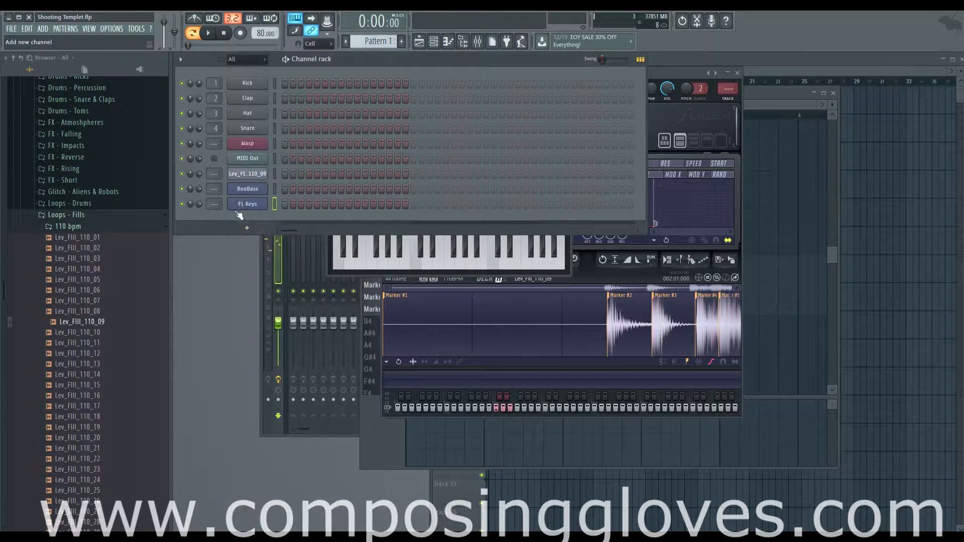
left_click(244, 205)
left_click(547, 147)
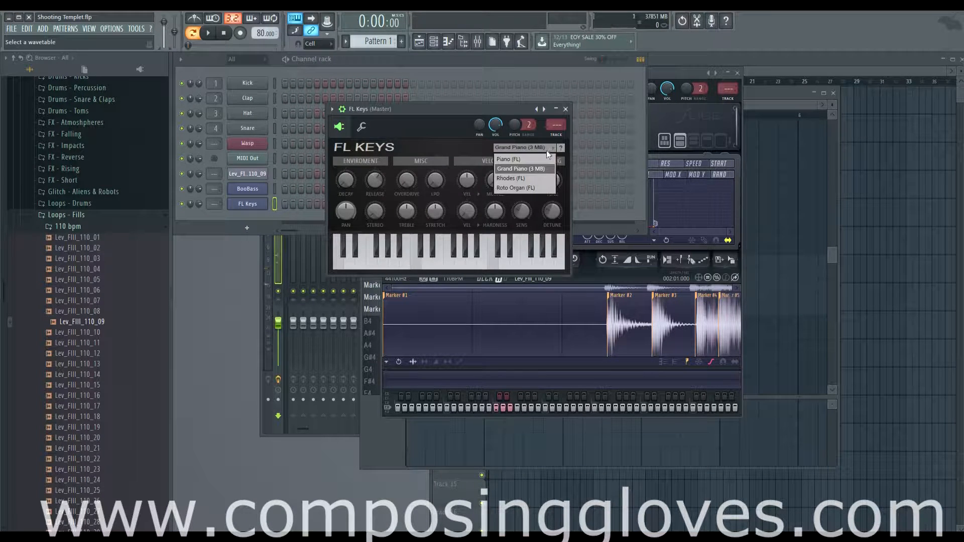
left_click(544, 178)
- Play a run of notes and chords to audition the Rhodes sound in FL Keys
key("q")
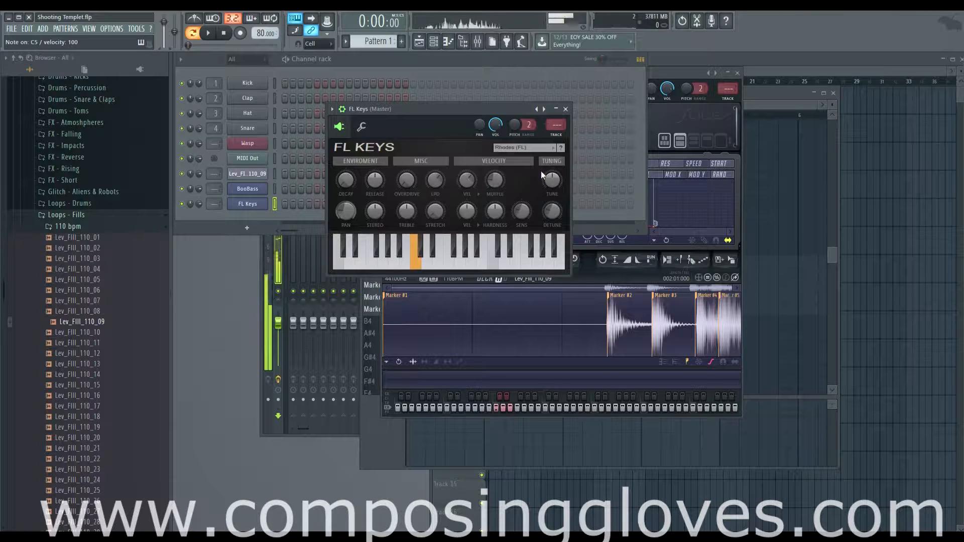
key("m")
key("n")
key("v")
key("b")
key("n")
key("m")
key("v")
key("n")
key("comma")
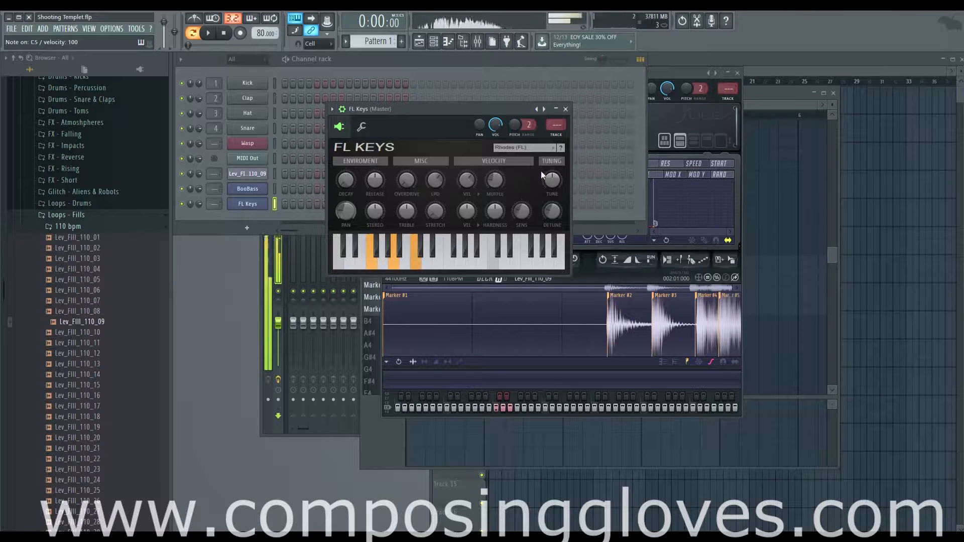
key("m")
key("period")
key("n")
key("comma")
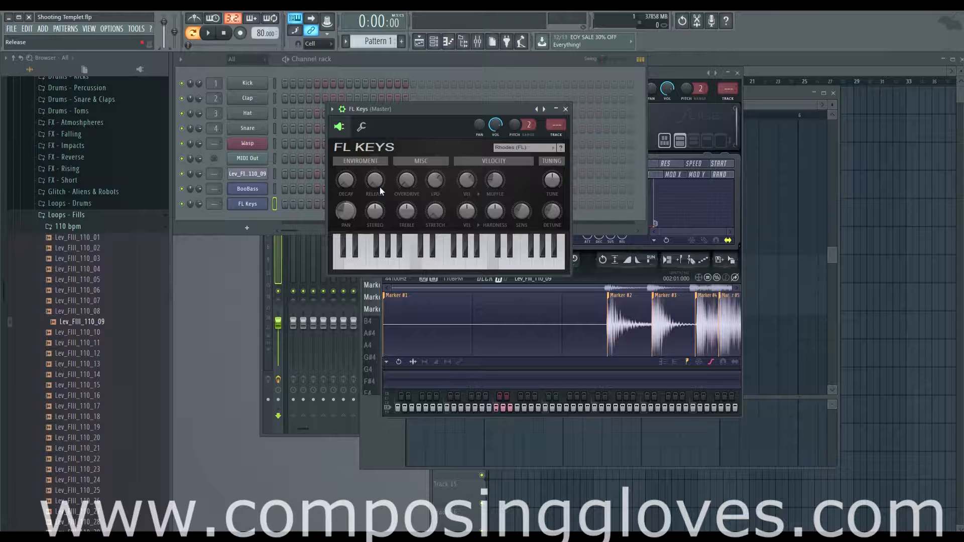
- Adjust the release and decay of FL Keys, playing test notes between the changes
left_click_drag(379, 186, 379, 198)
key("z")
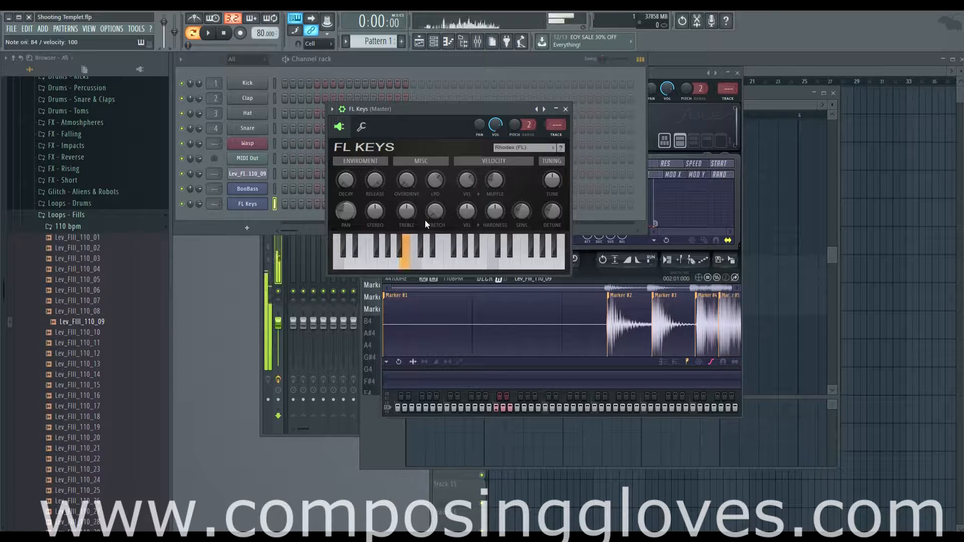
key("z")
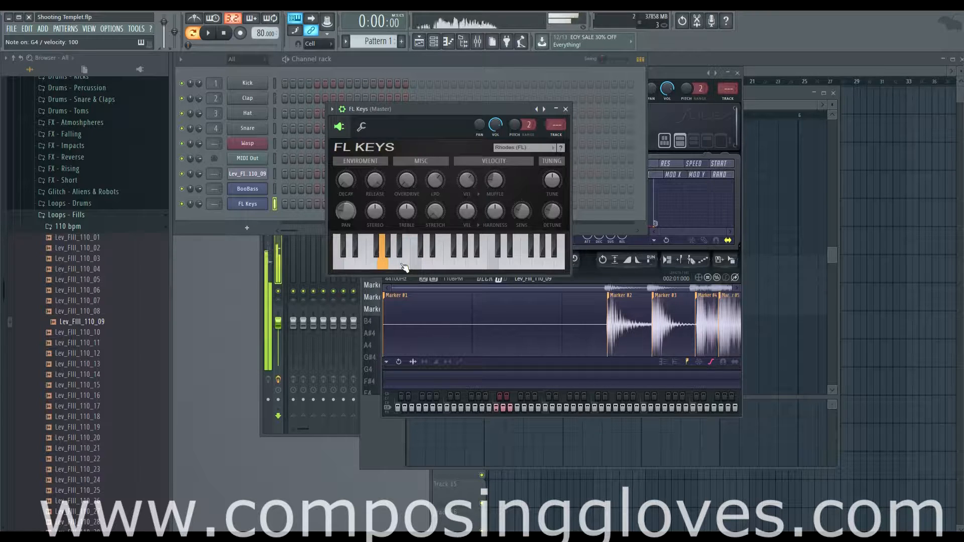
left_click_drag(375, 183, 347, 163)
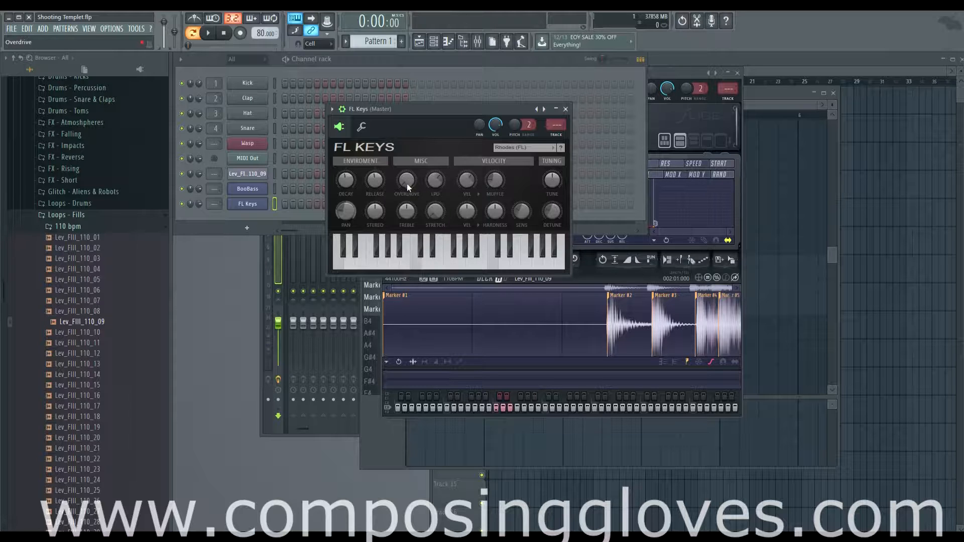
- Raise the FL Keys overdrive and play a note to hear the distortion
left_click_drag(408, 186, 408, 154)
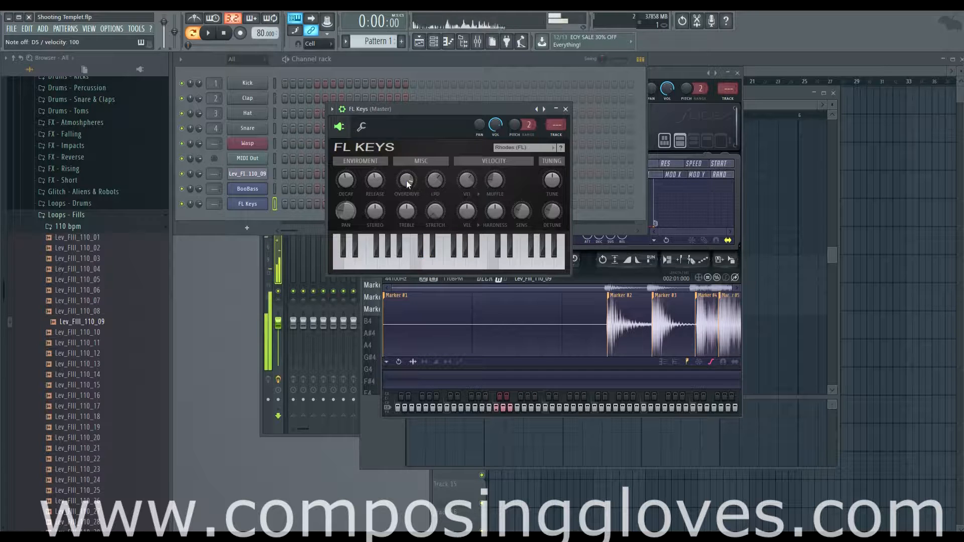
key("x")
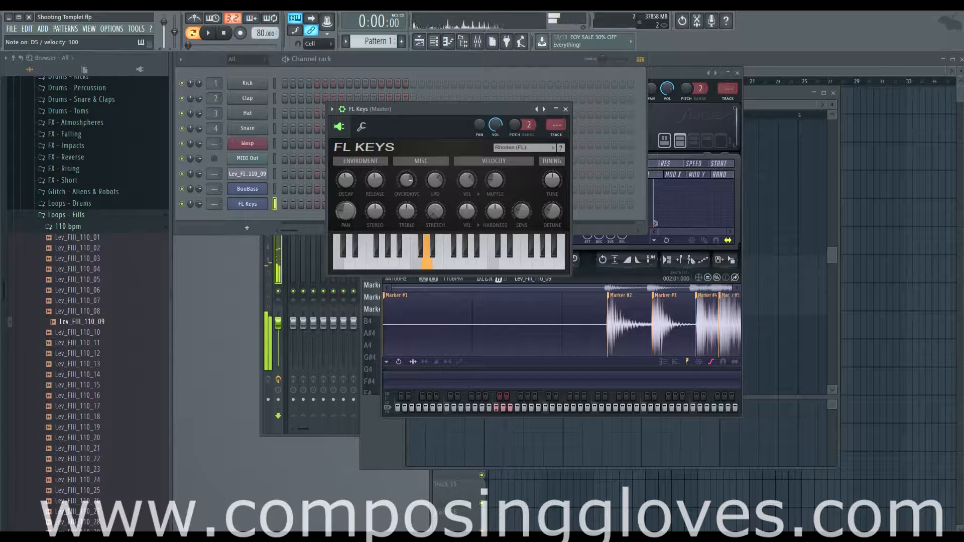
- Turn the FL Keys overdrive back down and readjust its amount
left_click_drag(406, 180, 407, 216)
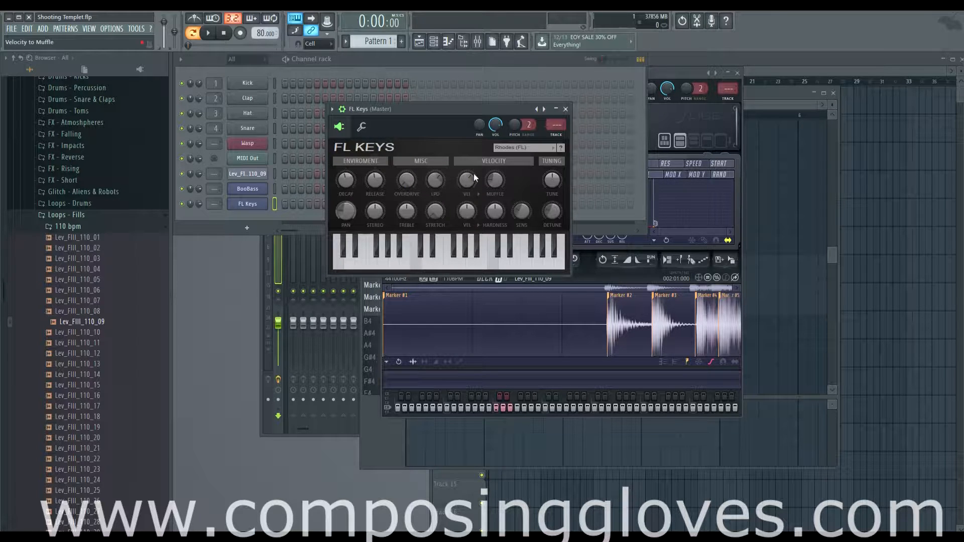
left_click_drag(407, 180, 401, 210)
left_click_drag(409, 180, 409, 157)
- Add a Patcher channel, move its window clear of the channel names, and open the mixer behind it
left_click(248, 228)
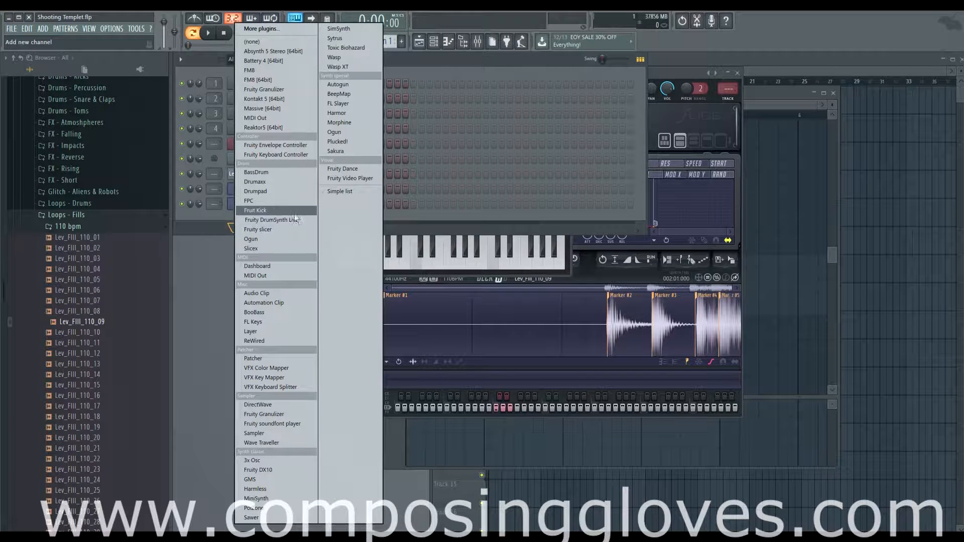
left_click(471, 210)
left_click(246, 228)
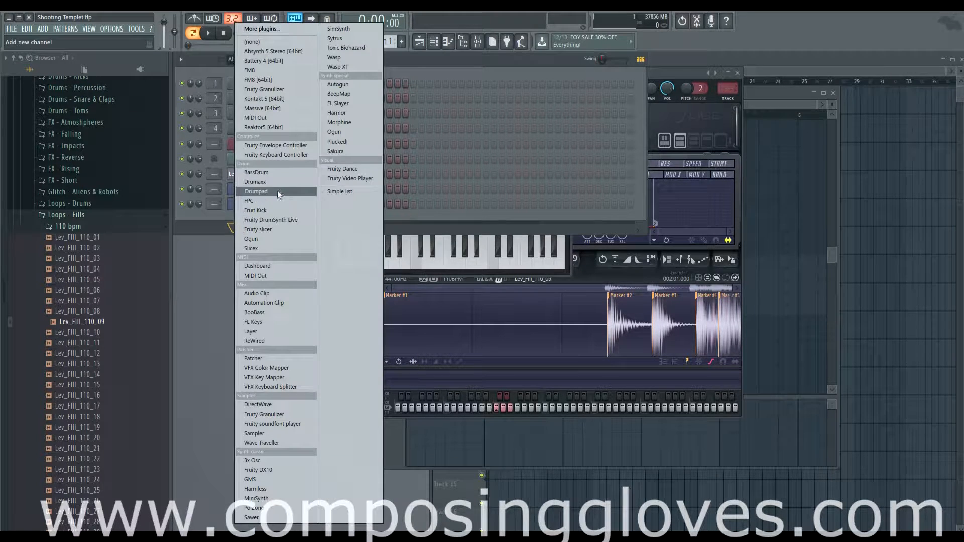
left_click(291, 358)
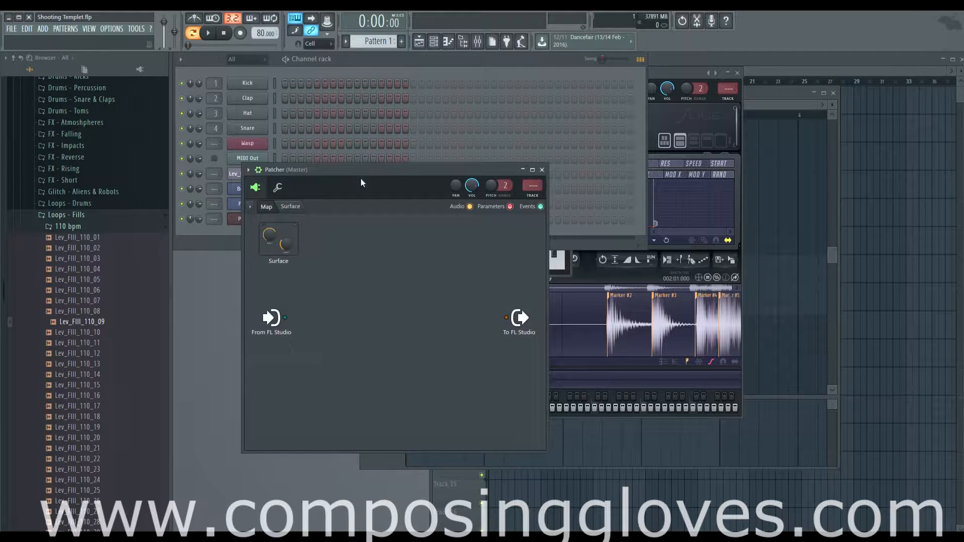
left_click_drag(361, 179, 458, 93)
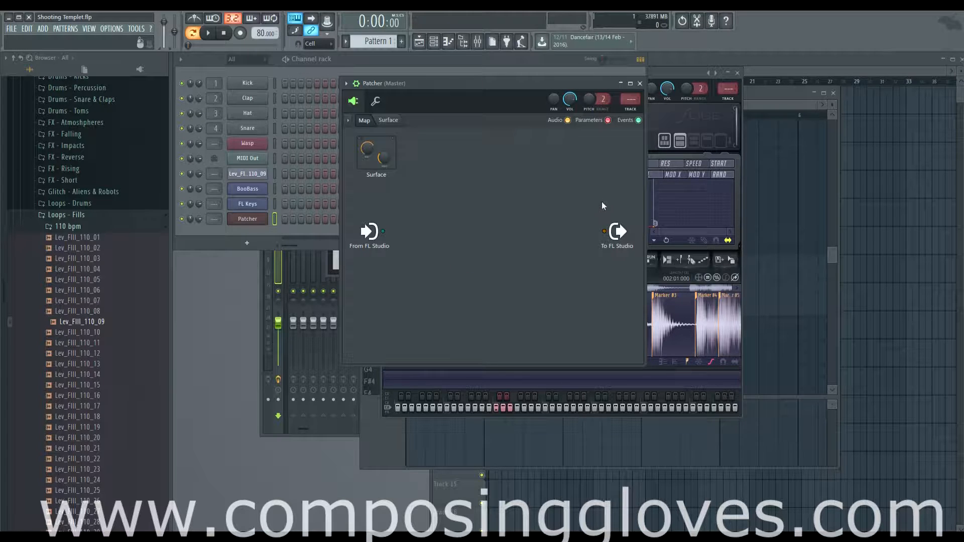
left_click(477, 42)
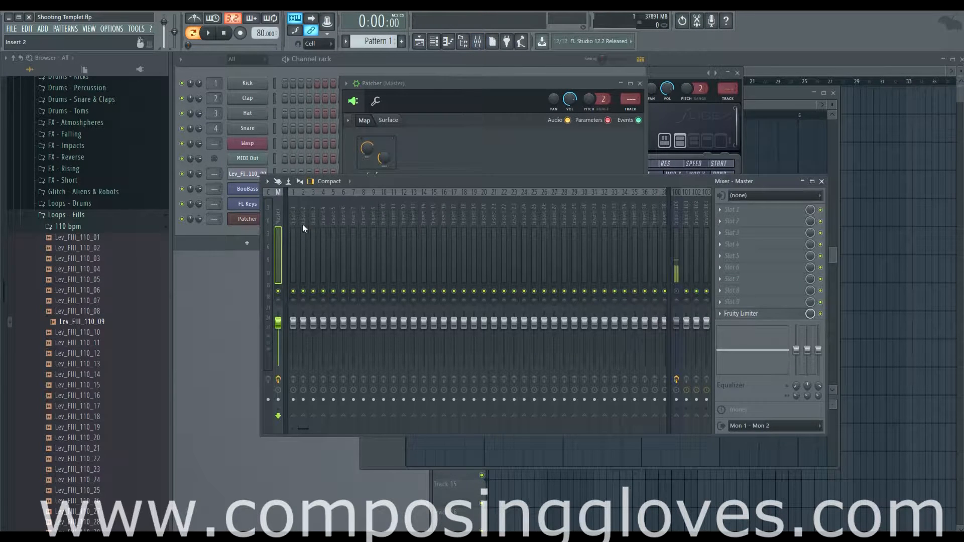
left_click(460, 86)
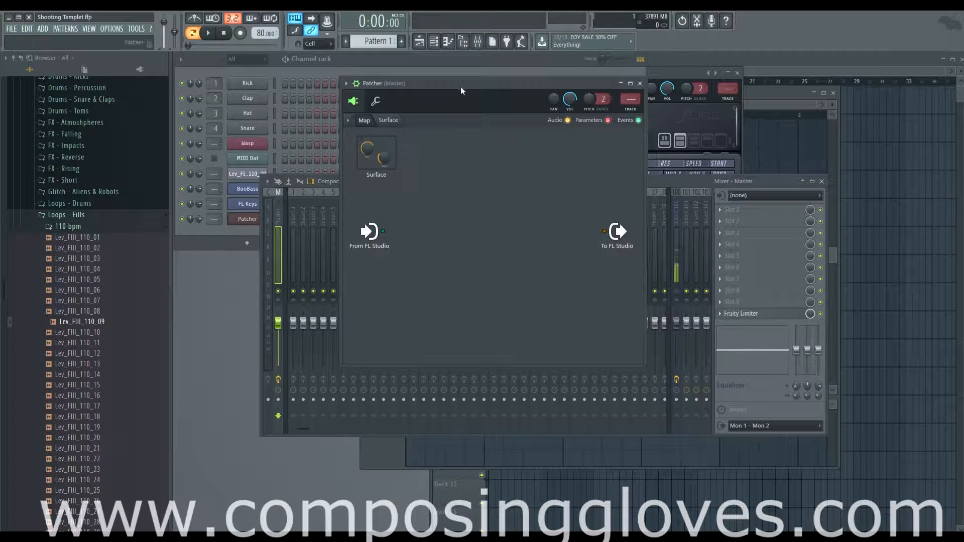
- Add a Harmless module to the Patcher map and place it nearer to the From FL Studio input
right_click(420, 221)
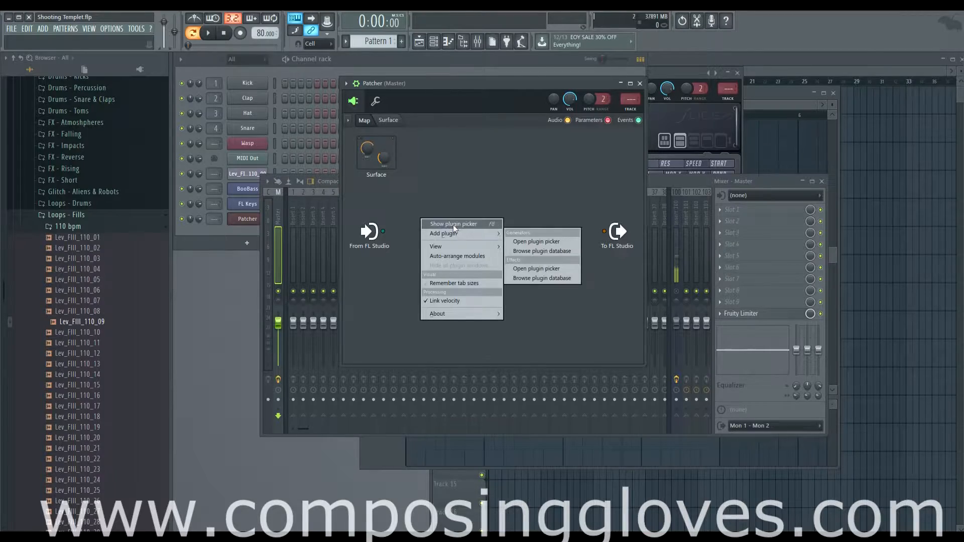
left_click(453, 224)
left_click_drag(301, 279, 422, 230)
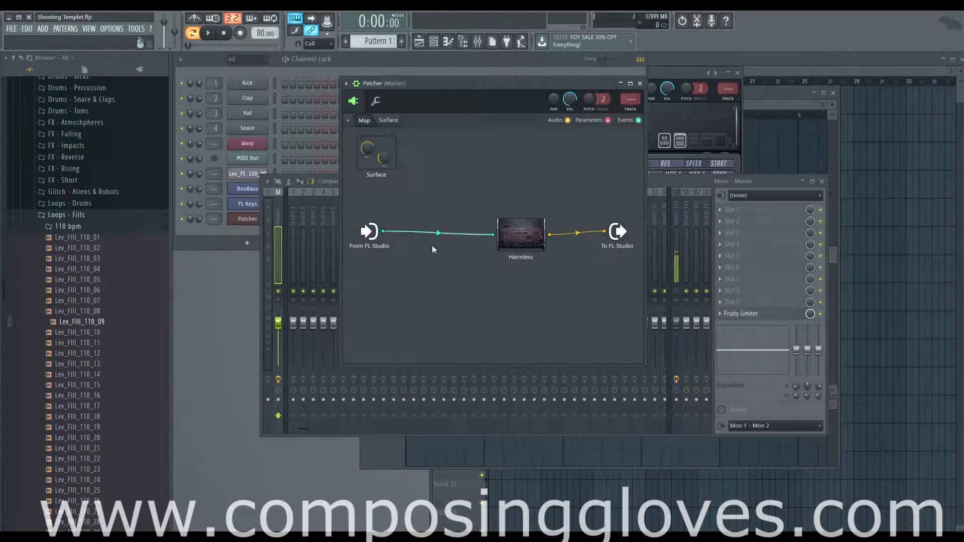
left_click_drag(517, 248, 454, 256)
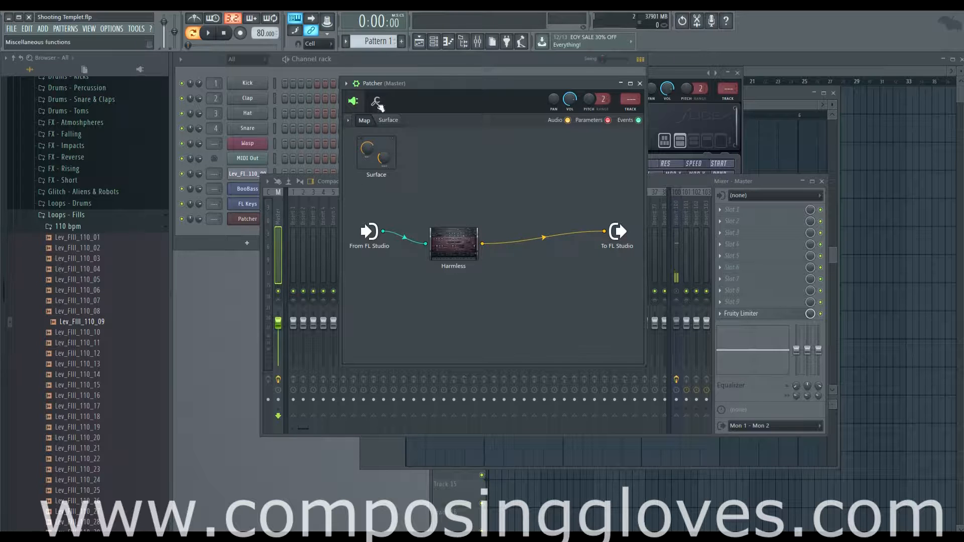
- Look through Patcher's plugin options and presets, and close its window
left_click(346, 84)
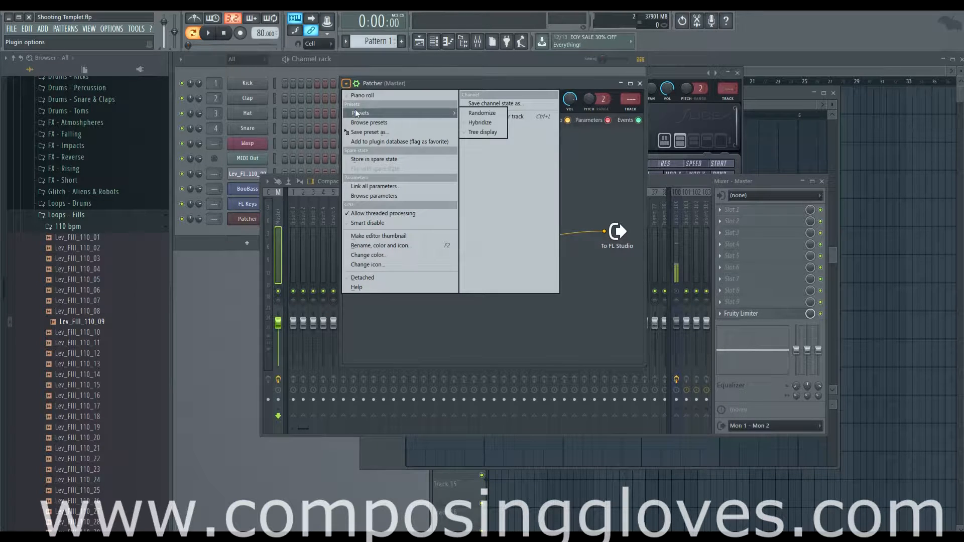
left_click(587, 161)
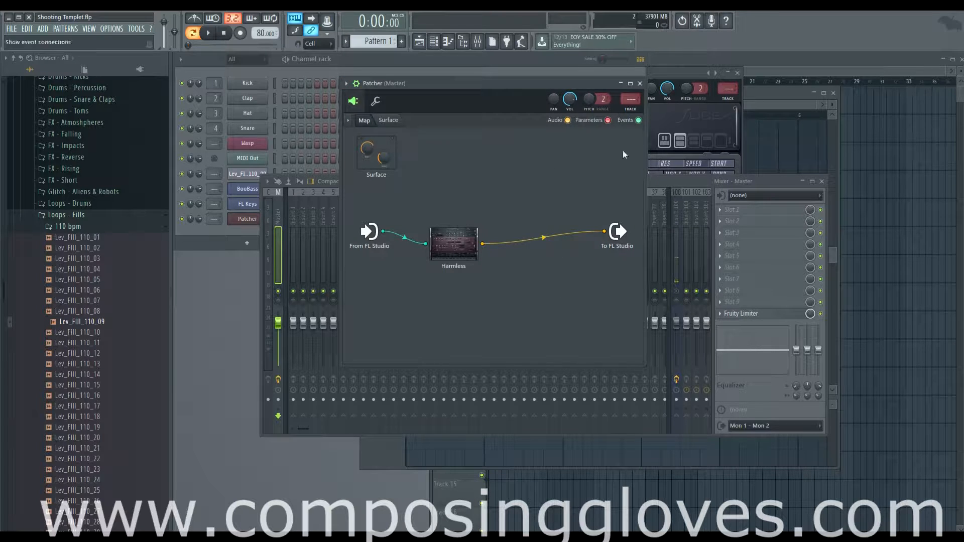
left_click(639, 83)
- Add a Fruity soundfont player channel and close its plugin window
left_click(233, 231)
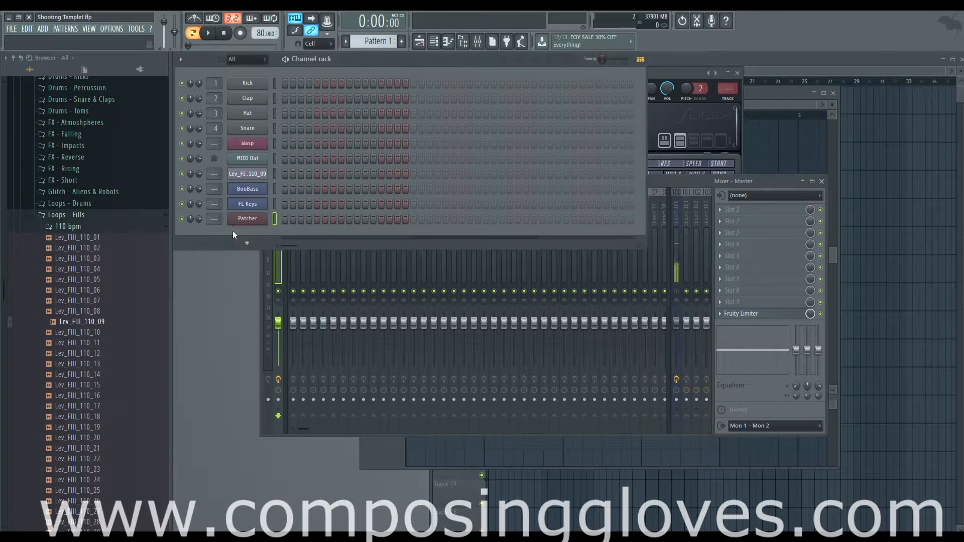
left_click(245, 242)
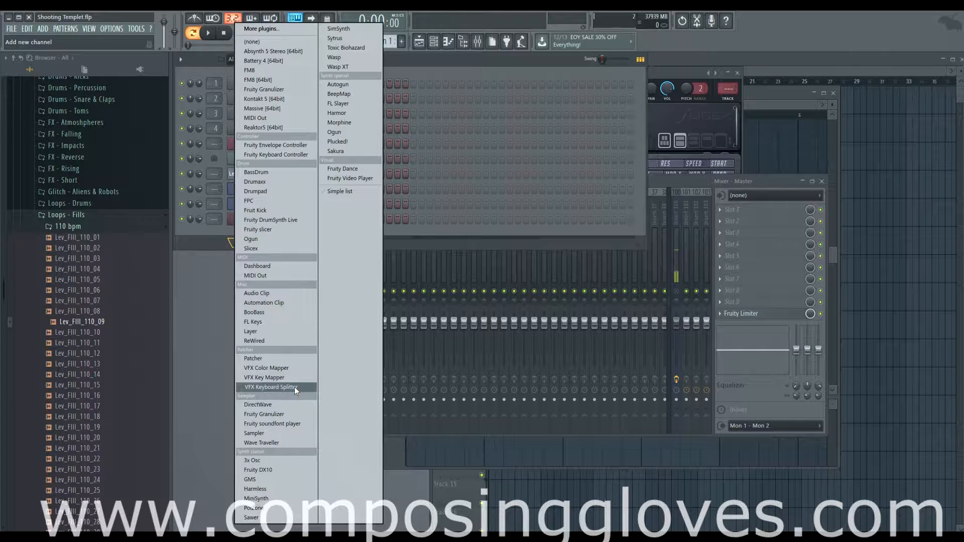
left_click(300, 424)
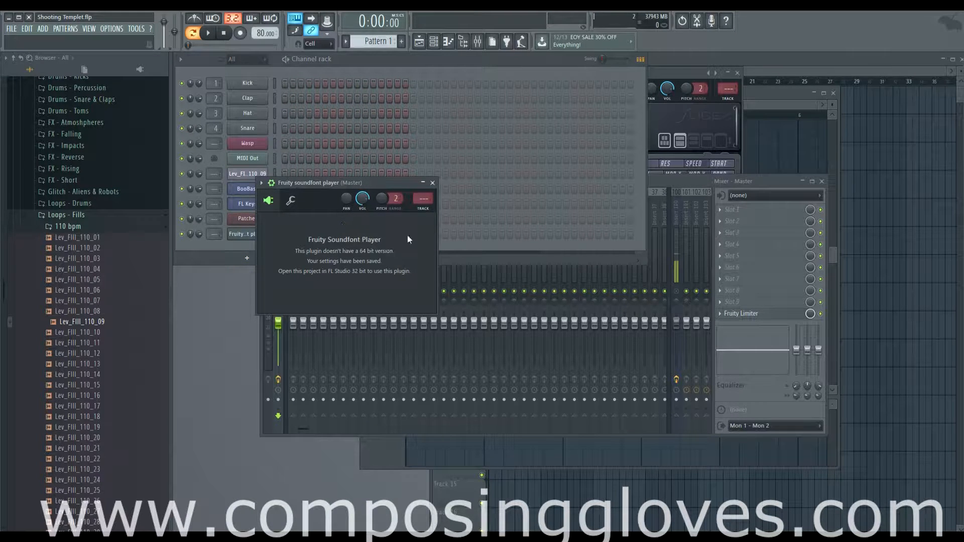
left_click(432, 182)
left_click(256, 235)
left_click(432, 183)
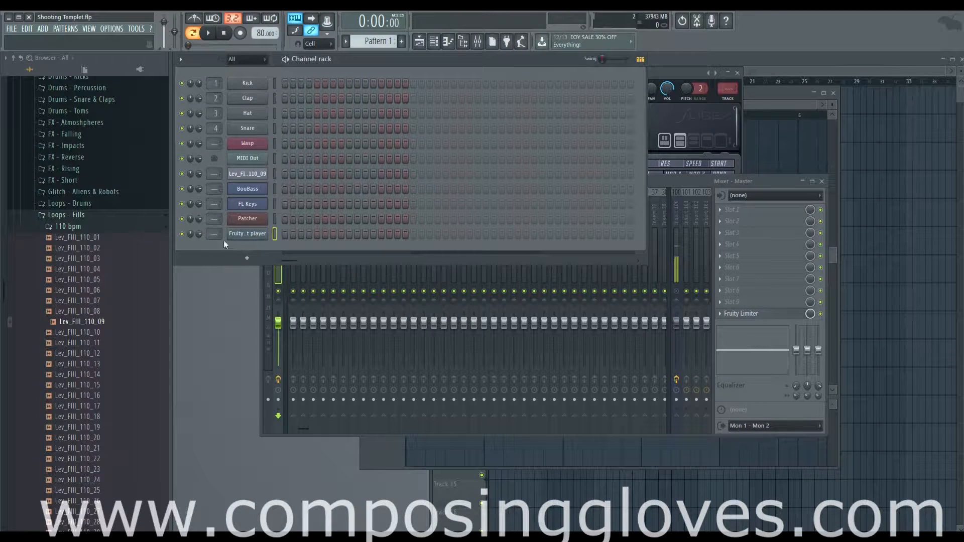
- Load STR_Ensemble from the browser's Soundfonts folder as a new channel and close its plugin window
left_click(140, 216)
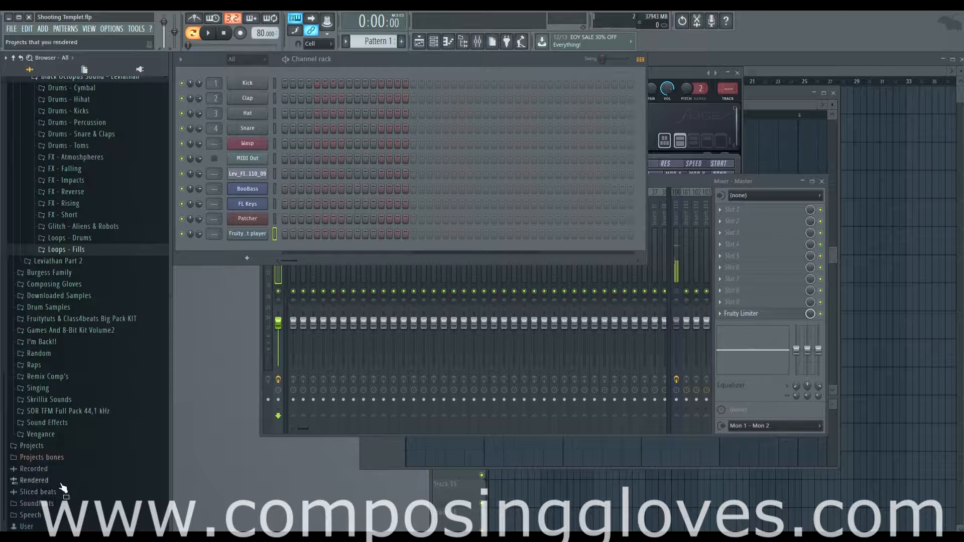
left_click(70, 504)
left_click_drag(40, 361, 257, 248)
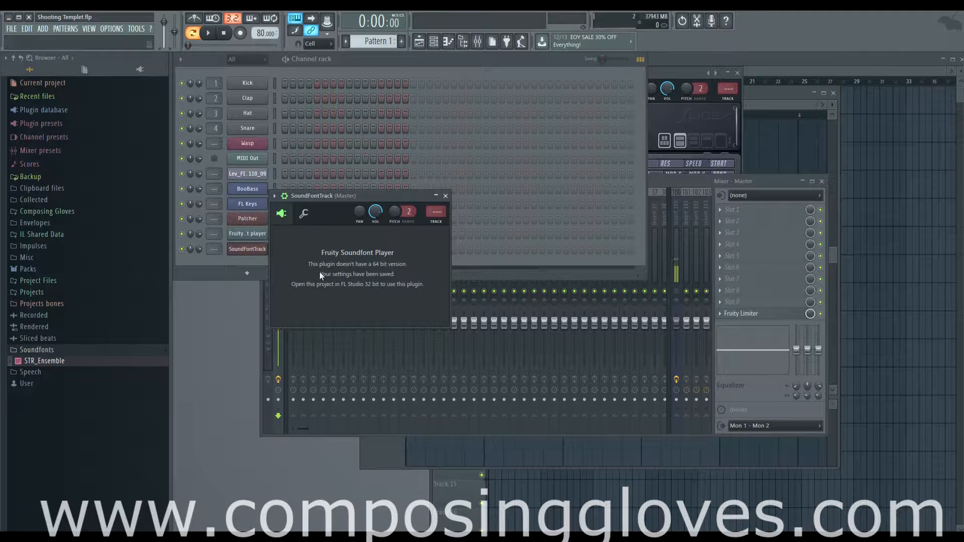
left_click_drag(24, 362, 82, 365)
left_click(445, 197)
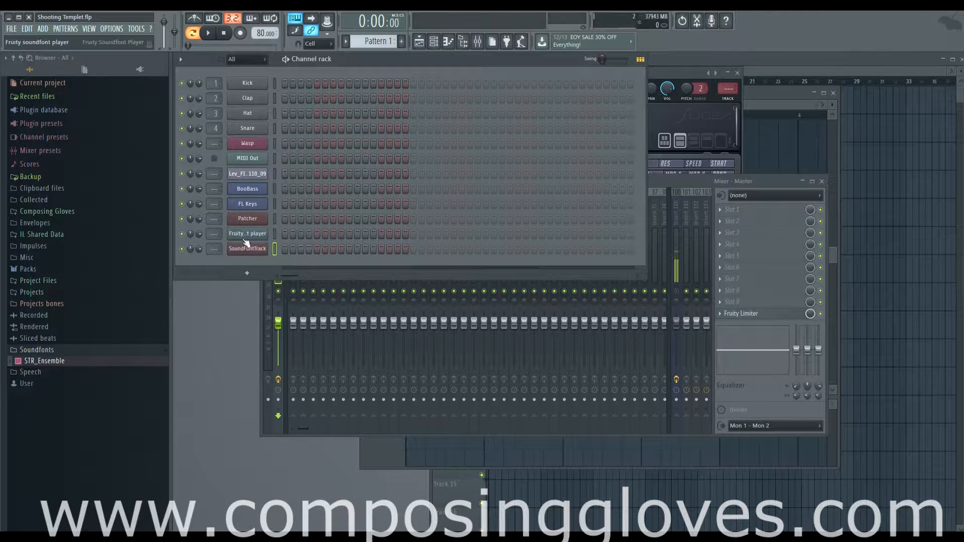
- Add a Kontakt 5 [64bit] channel and move its window clear of the channel names
left_click(245, 272)
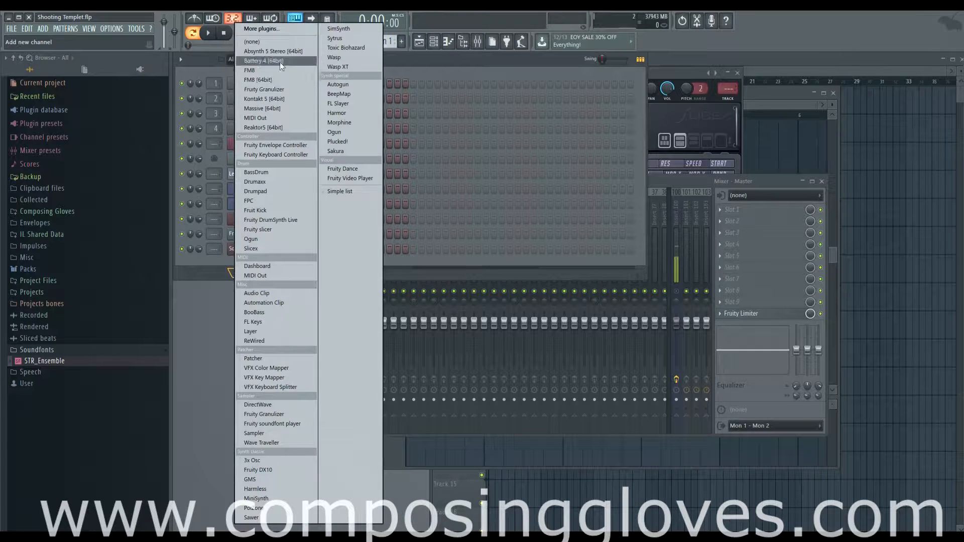
left_click(279, 99)
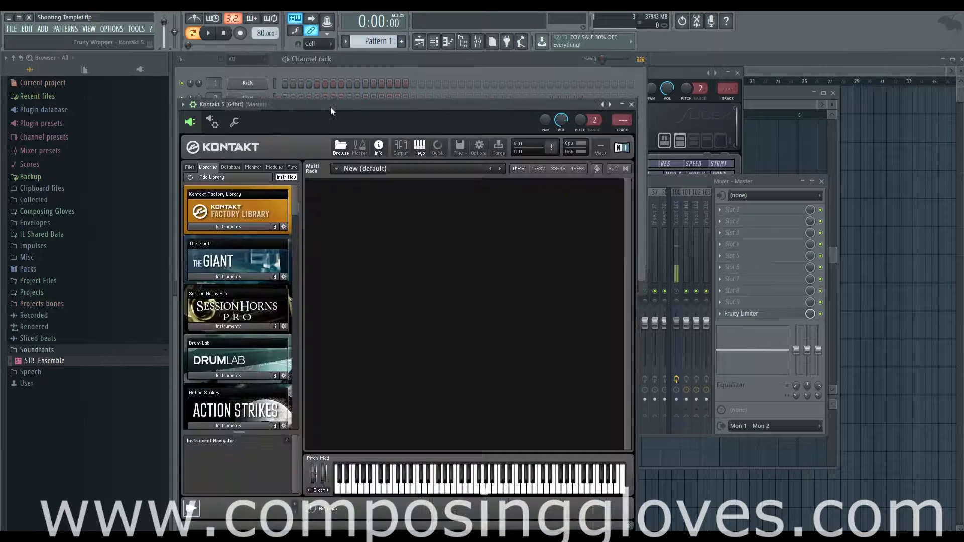
left_click_drag(332, 107, 451, 89)
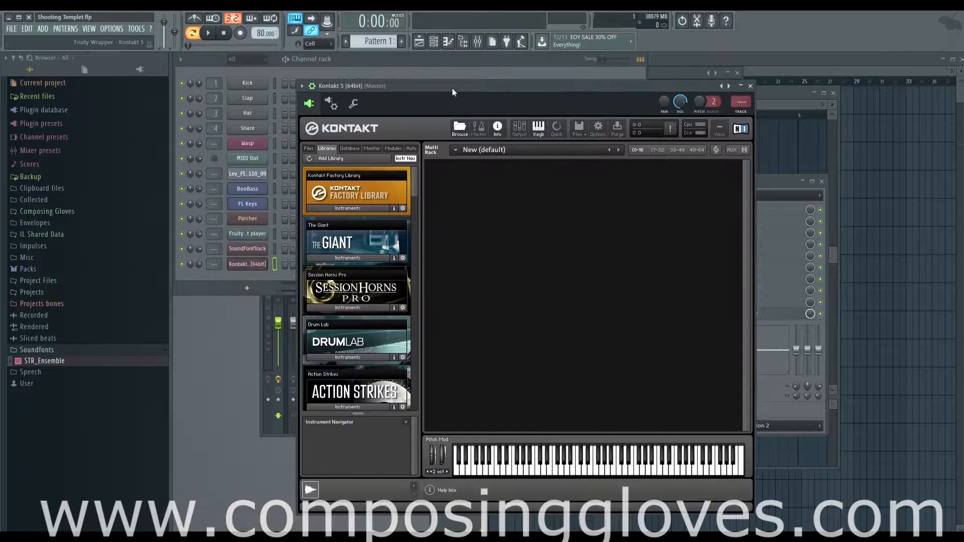
- Open the Orchestral VSL Strings folder among the Kontakt Factory Library instruments
left_click(358, 208)
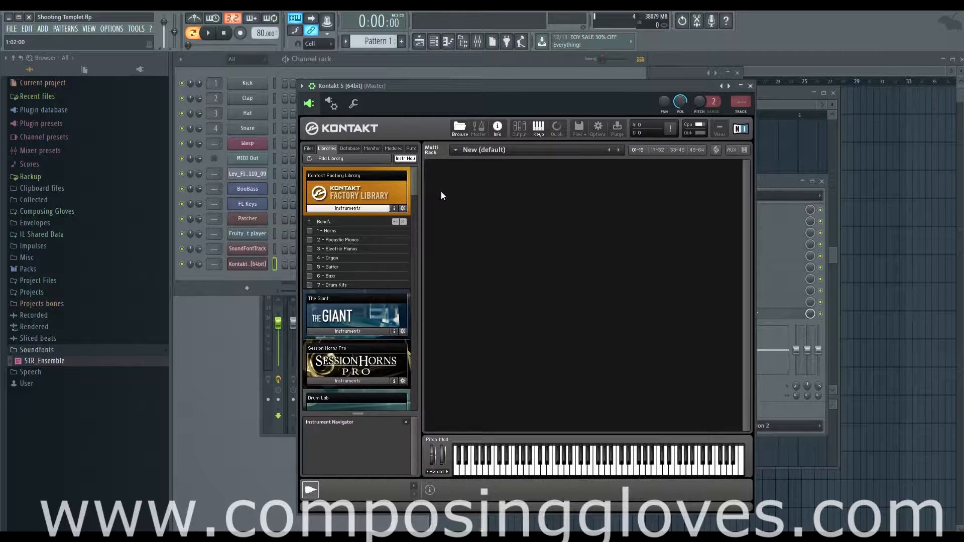
left_click(324, 221)
left_click(336, 230)
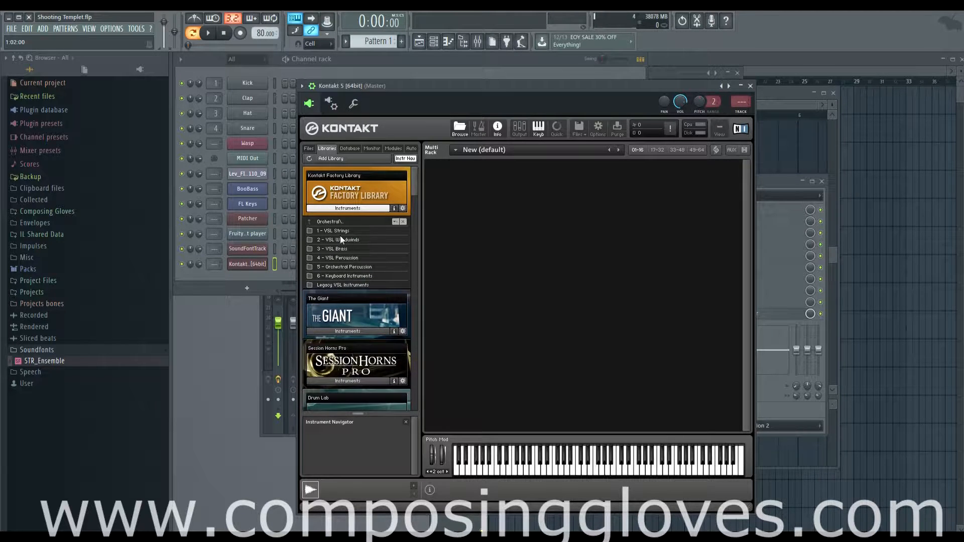
left_click(346, 230)
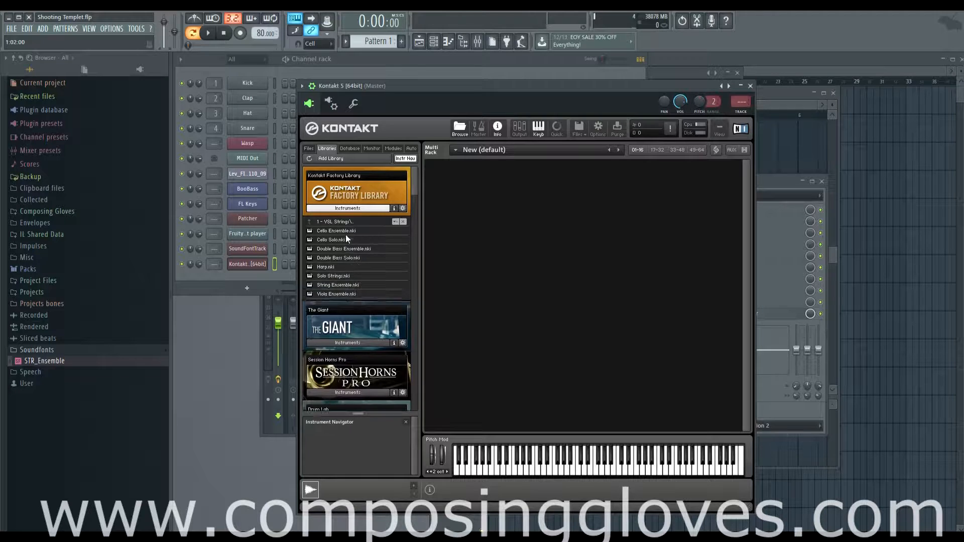
- Load Solo Strings into Kontakt, replace it with String Ensemble, and play a few notes
double_click(345, 277)
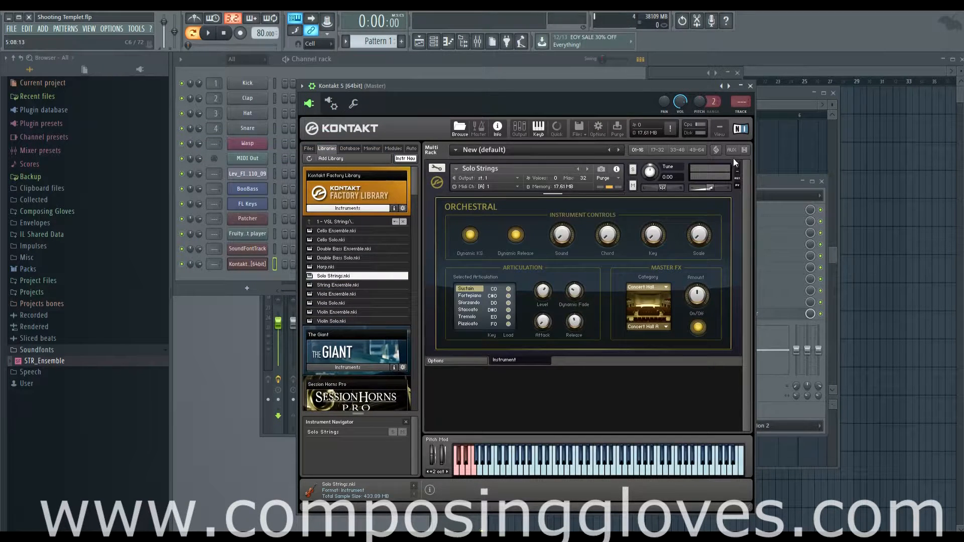
left_click(734, 162)
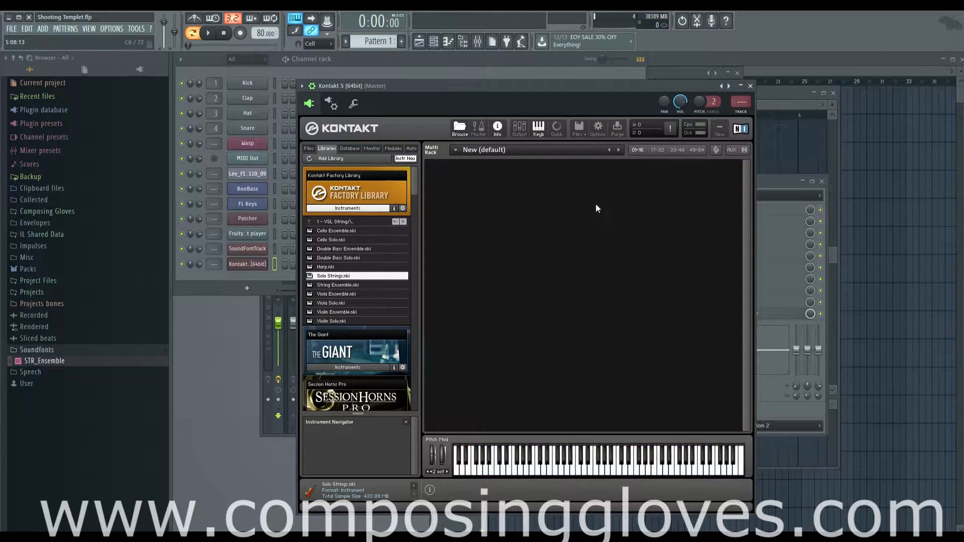
double_click(348, 285)
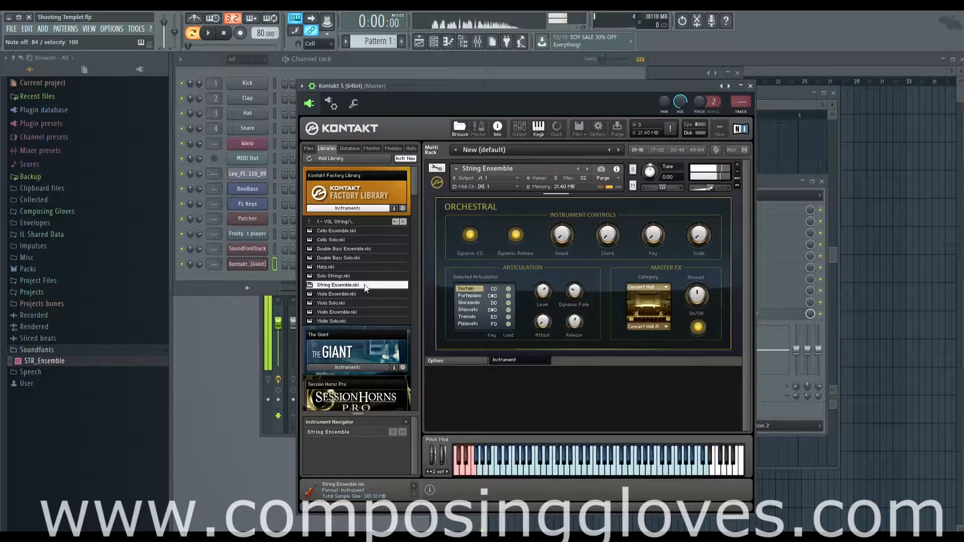
- Revisit the SoundFontTrack plugin window, return to Kontakt, and look through its list of installed libraries
left_click(248, 264)
left_click(247, 249)
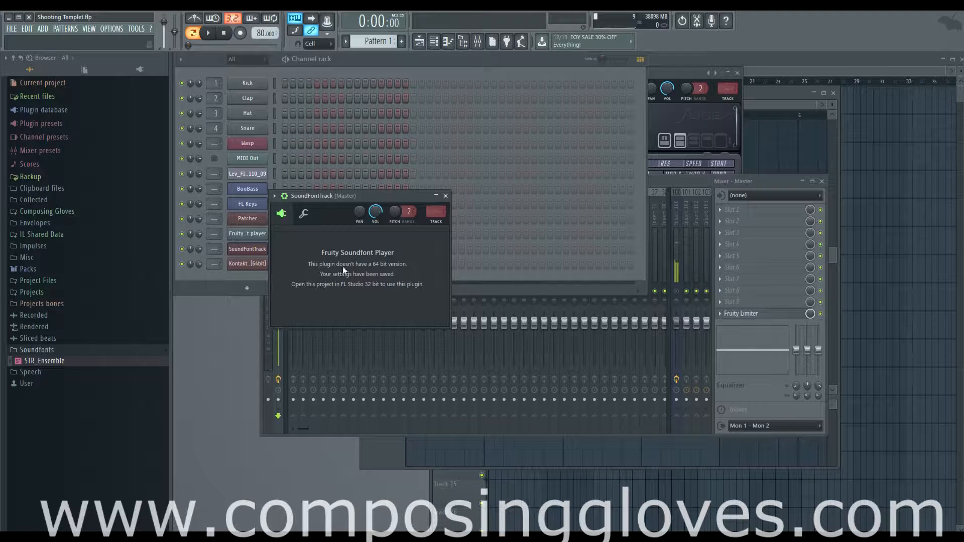
left_click(248, 265)
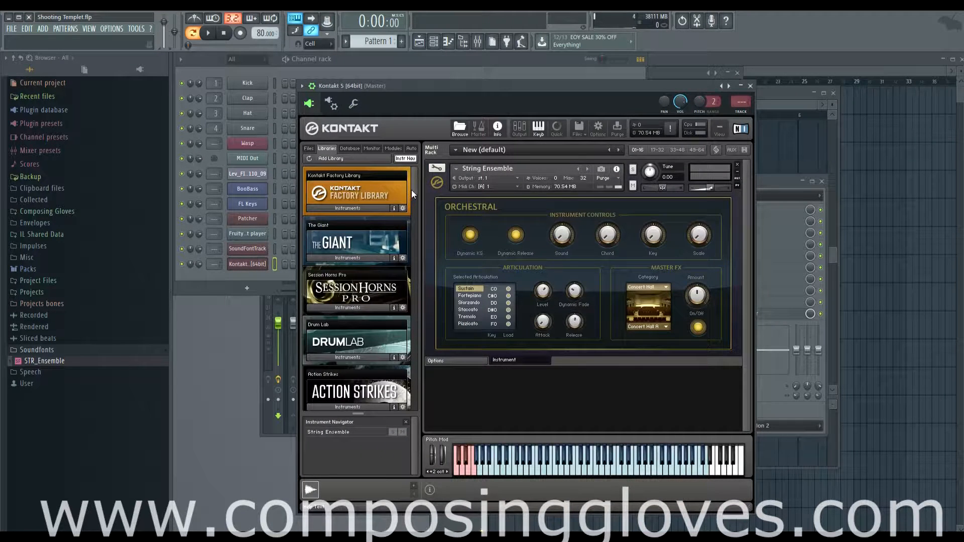
scroll(418, 186, "down", 10)
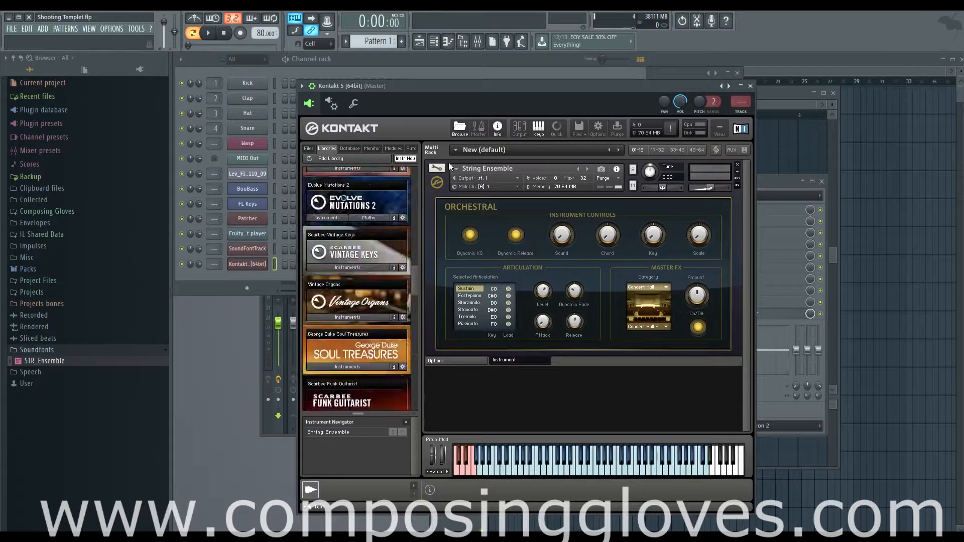
scroll(417, 186, "up", 10)
- Add a 3x Osc channel and play a note to hear its default sound
left_click(247, 288)
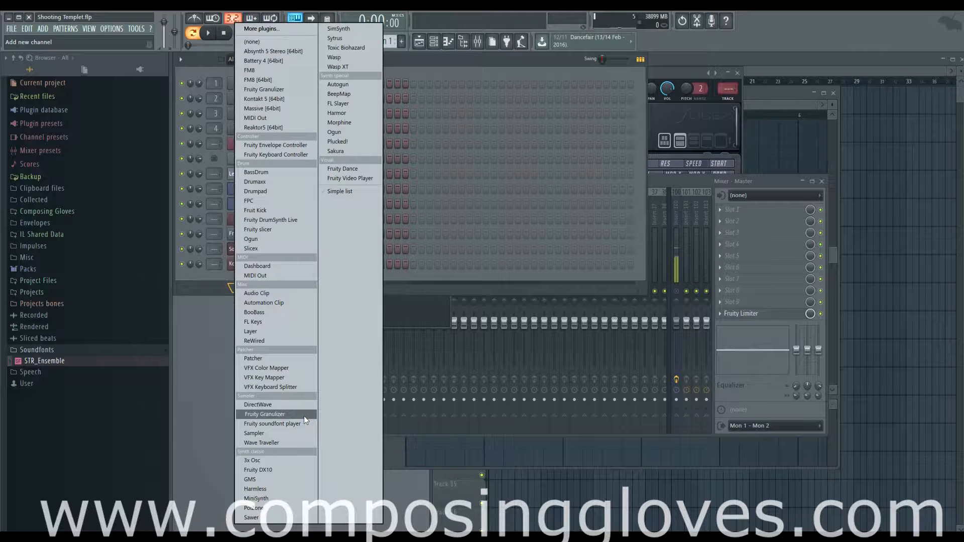
left_click(305, 460)
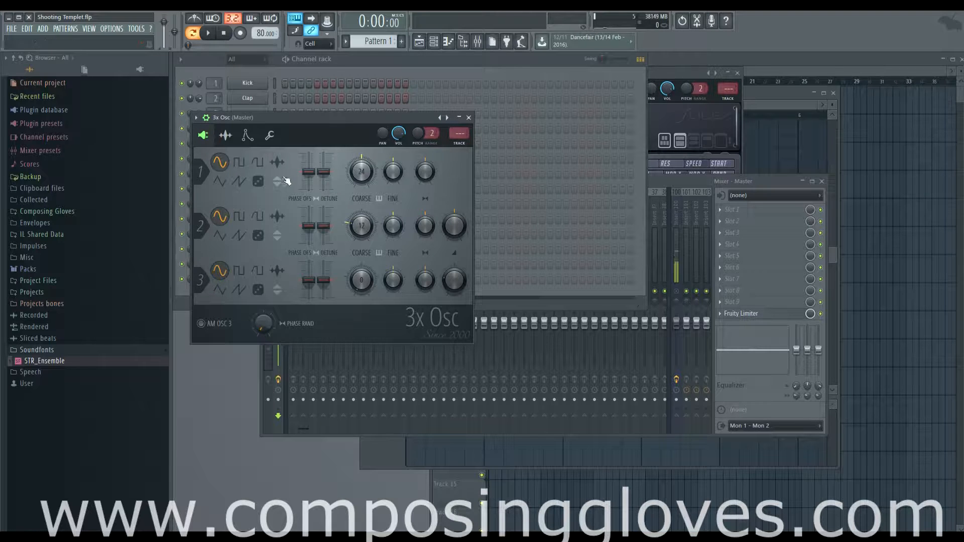
key("n")
- Switch oscillator 1 of 3x Osc to square and to saw, playing a note with each waveform
key("x")
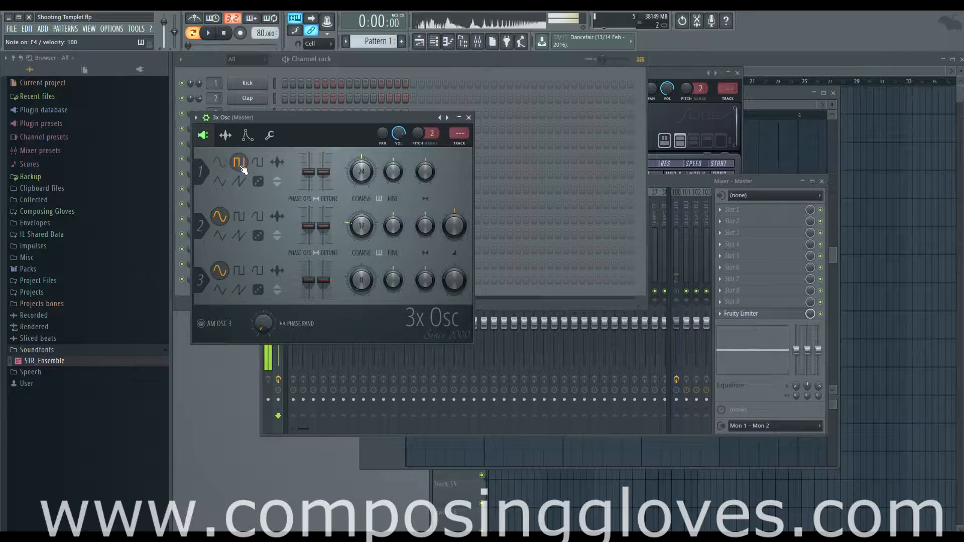
left_click(239, 181)
key("x")
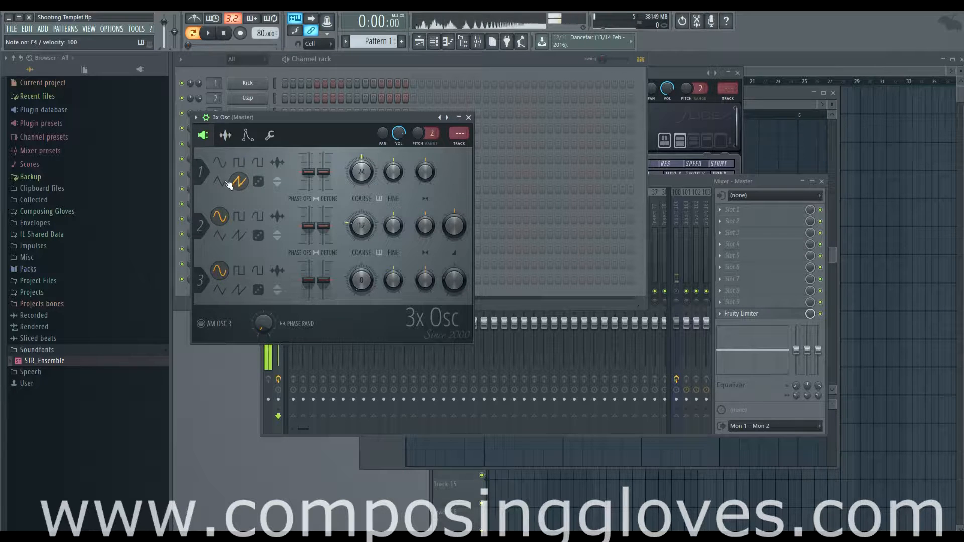
- Set oscillator 1 of 3x Osc back to sine, move the plugin window clear of the channel names, and play two notes
key("v")
left_click(224, 164)
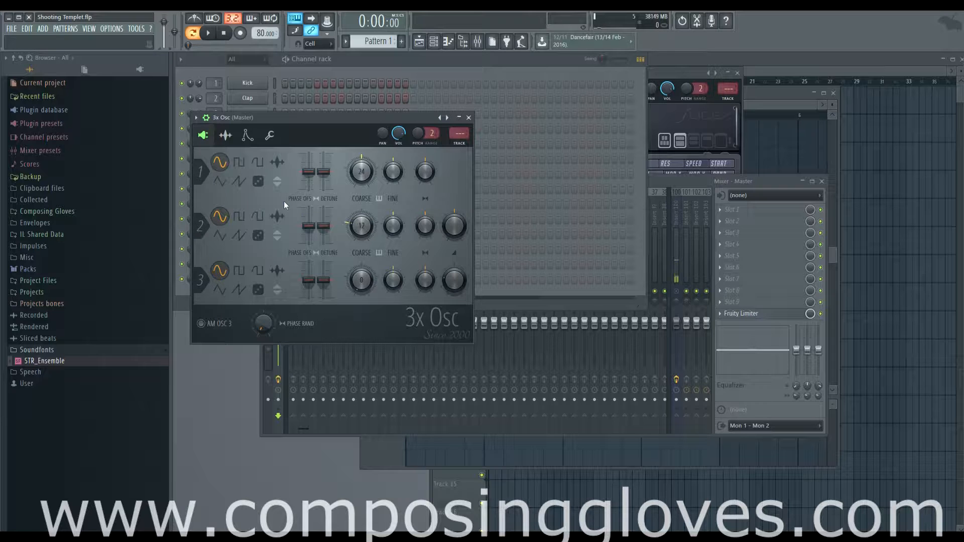
left_click_drag(278, 116, 463, 112)
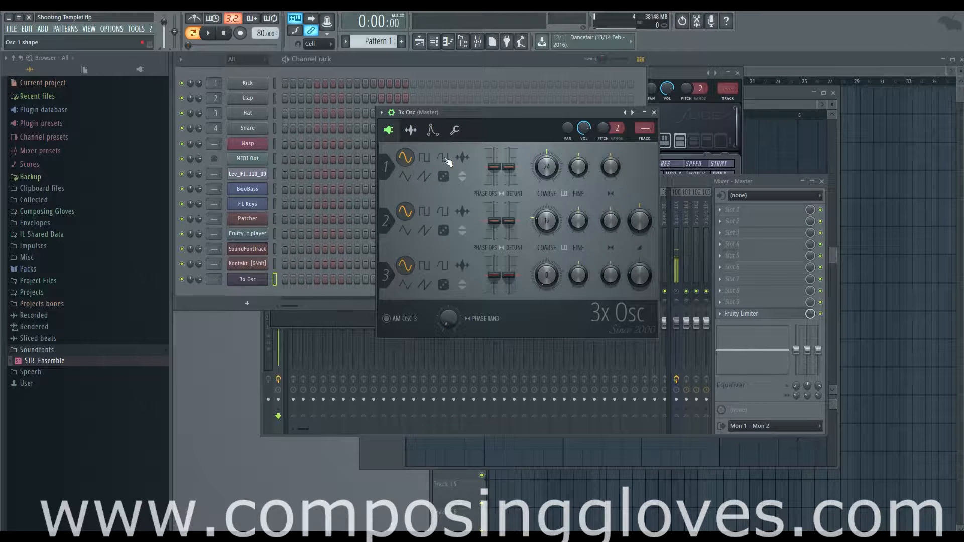
key("z")
key("x")
- View the miscellaneous and envelope settings of the 3x Osc channel and return to the oscillator page
left_click(454, 130)
left_click(432, 130)
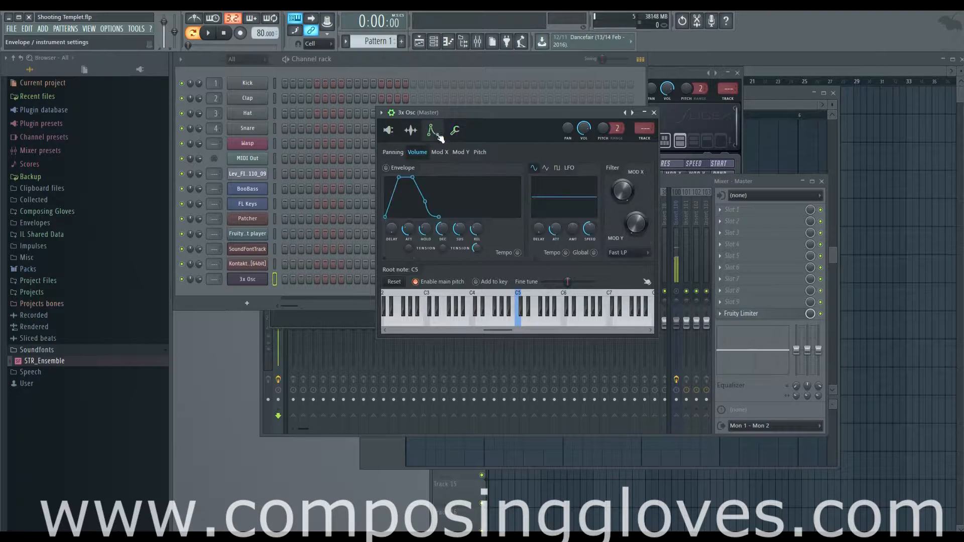
left_click(388, 131)
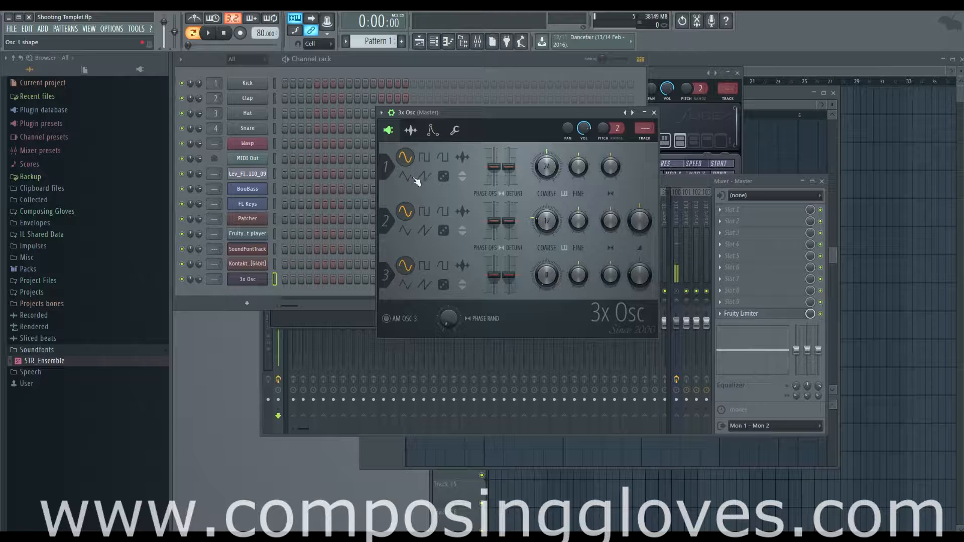
- Load the Default preset into 3x Osc, play a note before and after, and look through the plugin options
left_click_drag(493, 113, 490, 90)
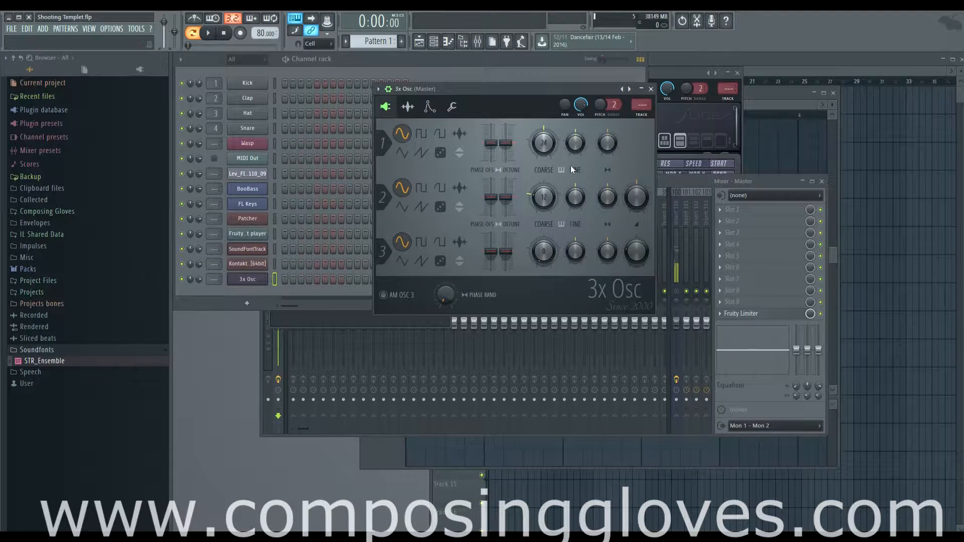
key("c")
left_click(629, 89)
key("c")
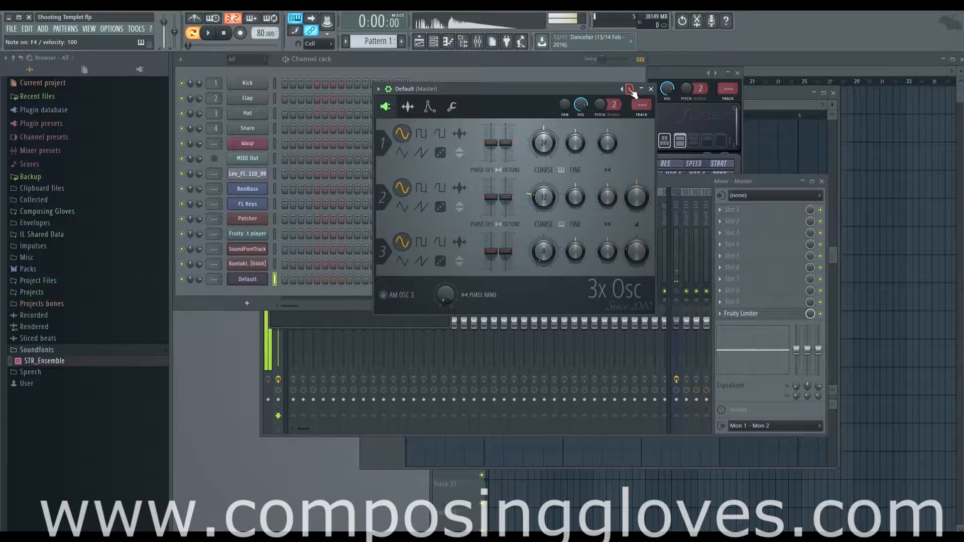
left_click(379, 89)
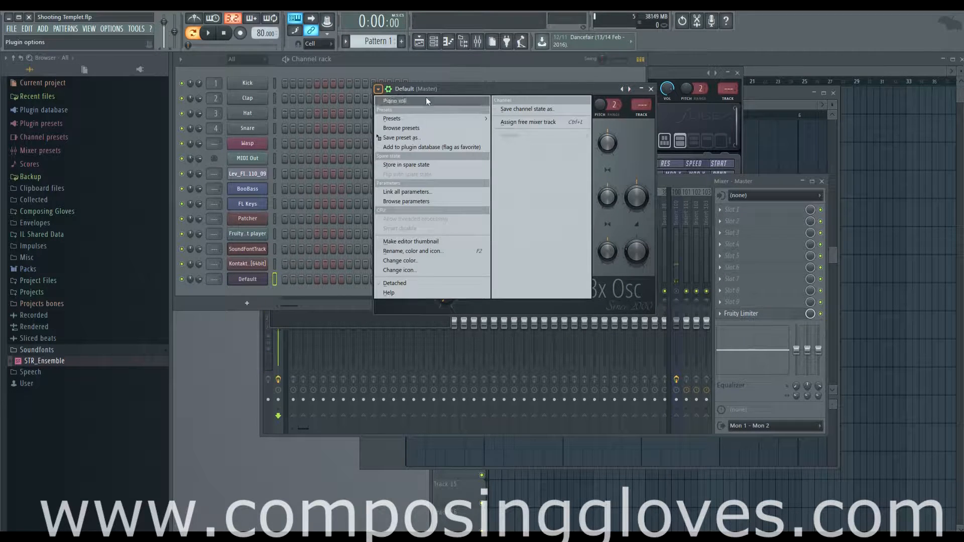
mouse_move(429, 120)
left_click(522, 90)
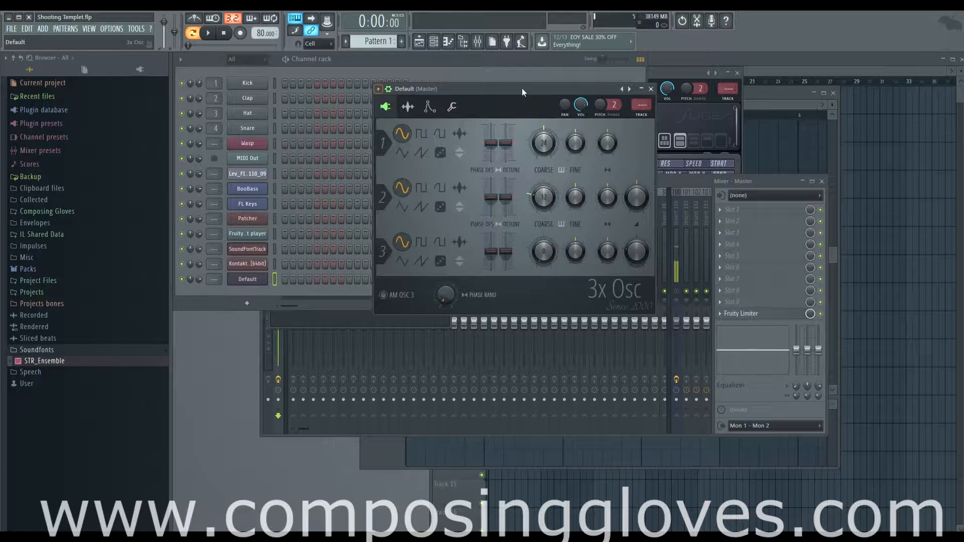
- Add a Sytrus channel and play a note to hear its default sound
left_click(247, 303)
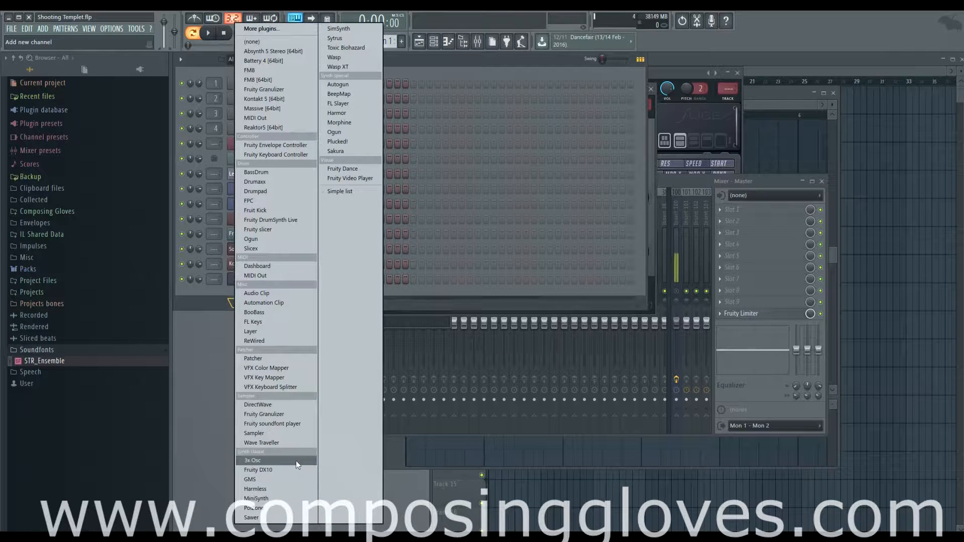
left_click(363, 40)
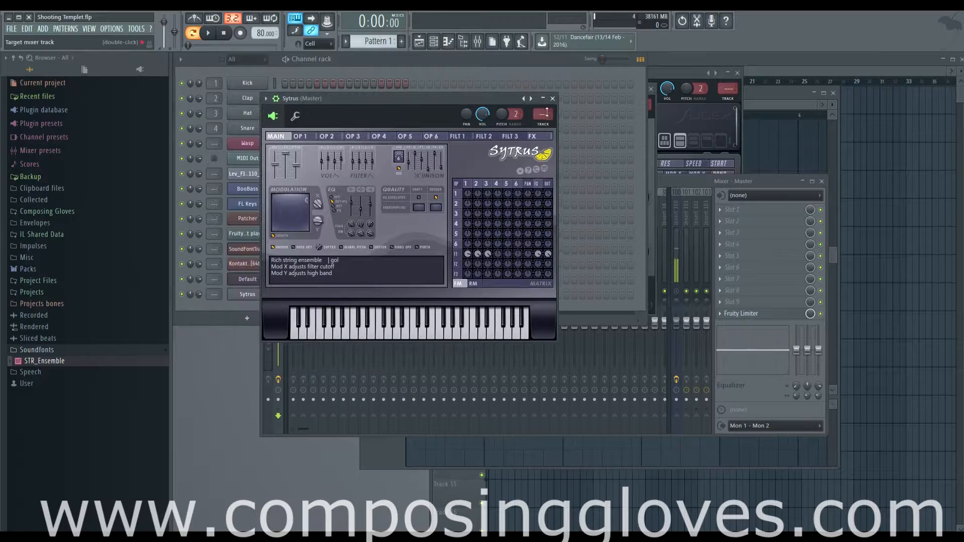
left_click(421, 323)
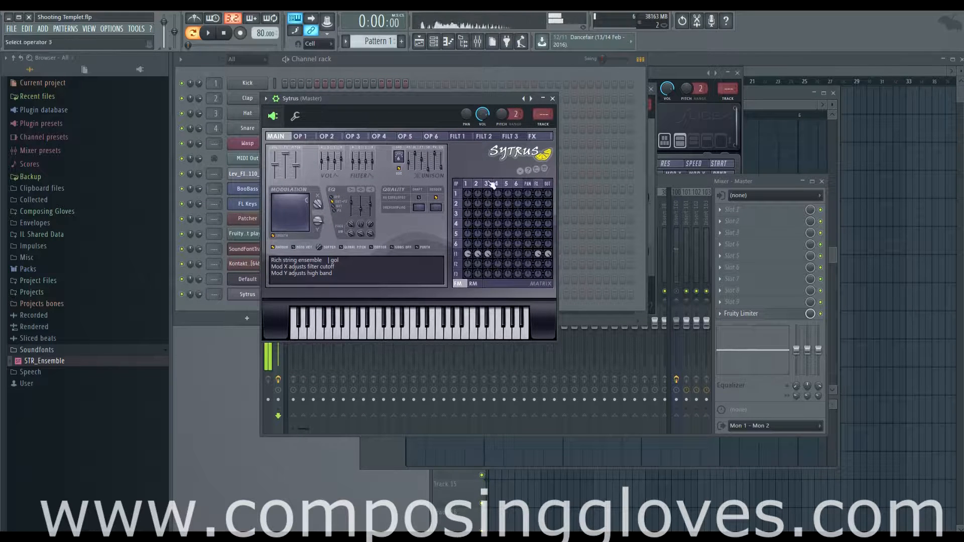
- Audition Sytrus presets, advancing one at a time from 3o3ish through Ambient echoes to Chip 3
left_click(531, 98)
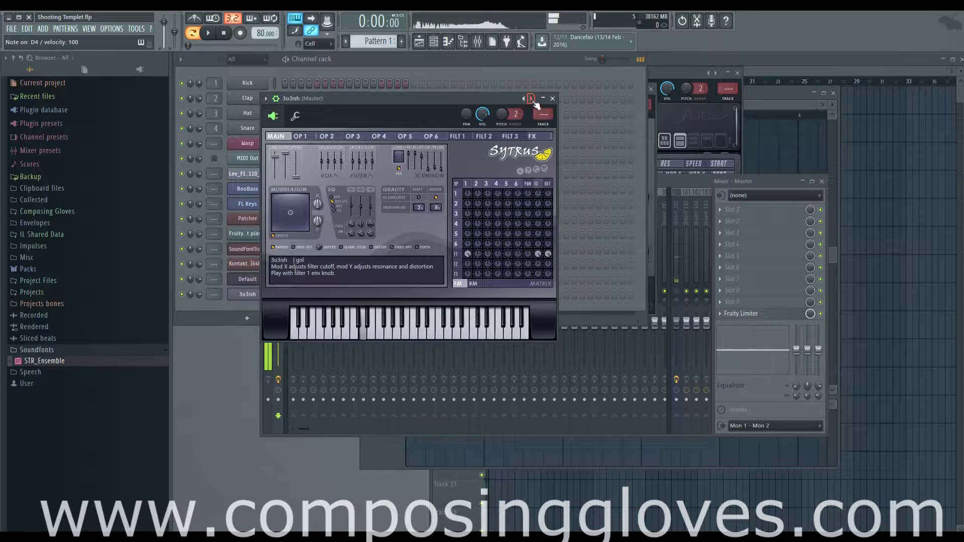
left_click(531, 99)
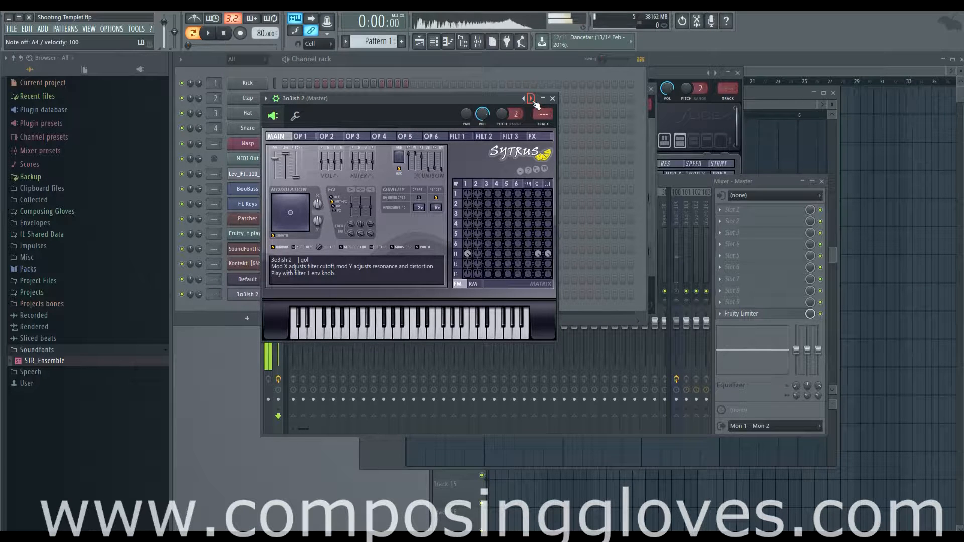
left_click(532, 99)
left_click(531, 99)
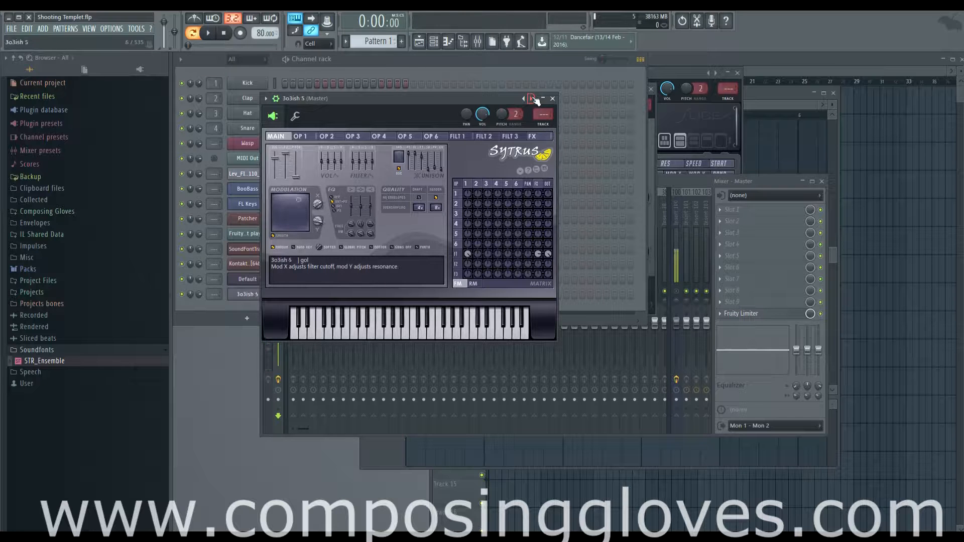
left_click(532, 99)
left_click(531, 99)
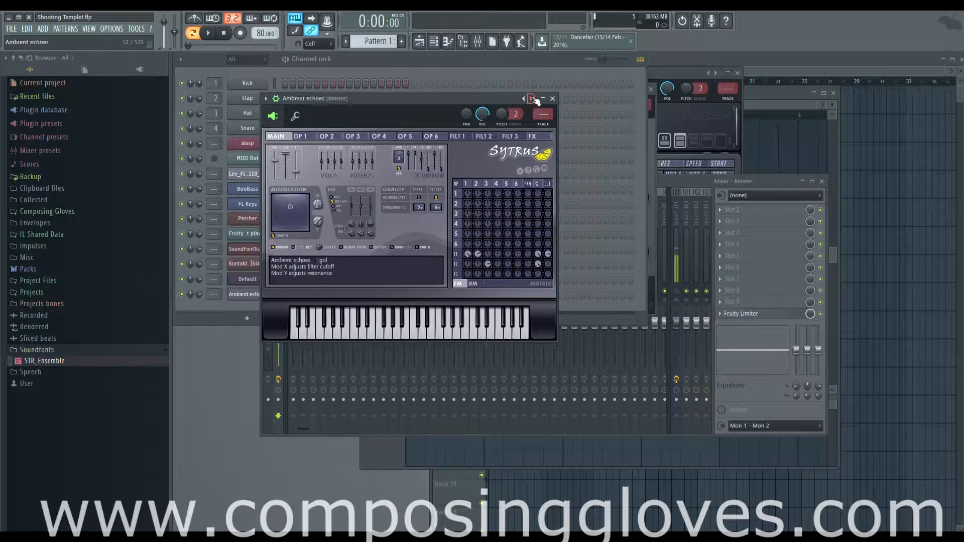
left_click(531, 99)
left_click(531, 99)
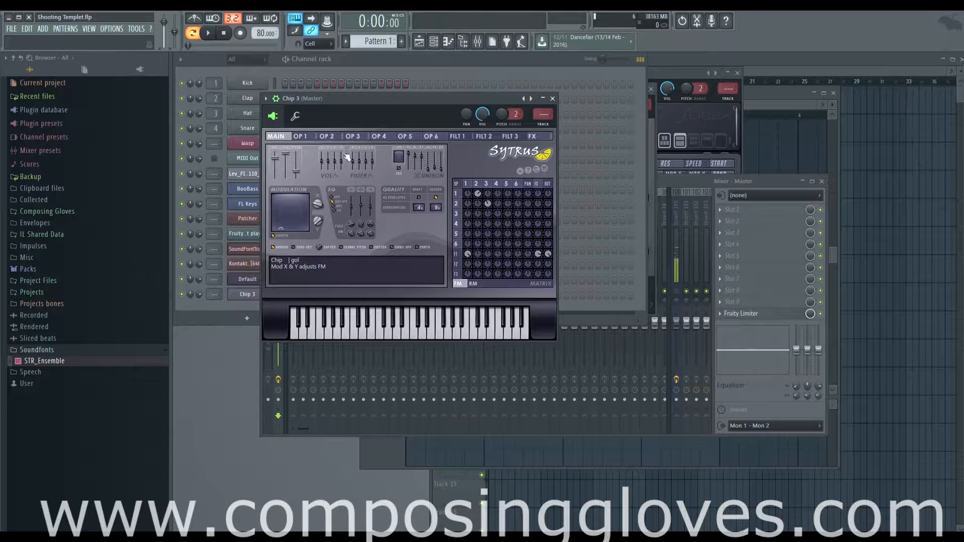
- Move the Sytrus window beside the channel names and step back through the presets to reach Hot air flute
left_click_drag(366, 95, 465, 76)
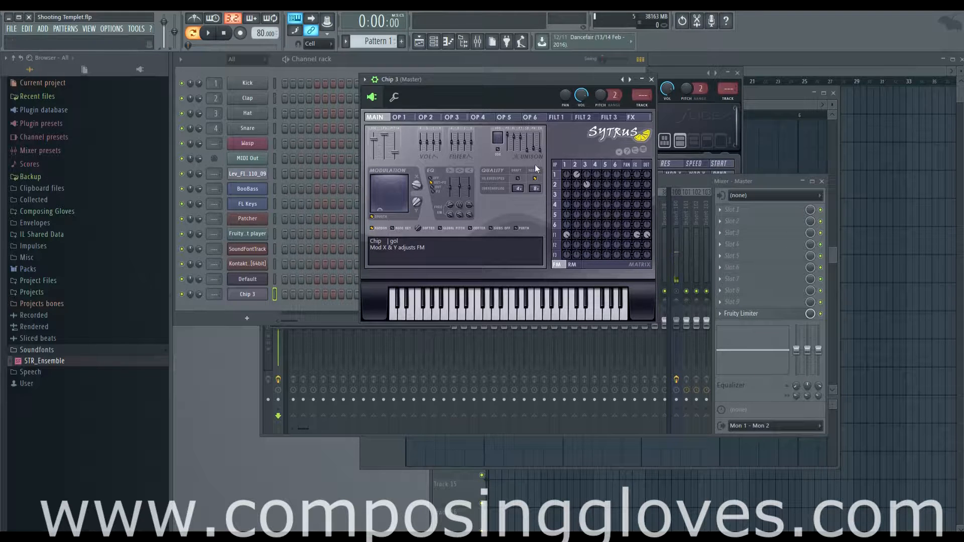
left_click(622, 79)
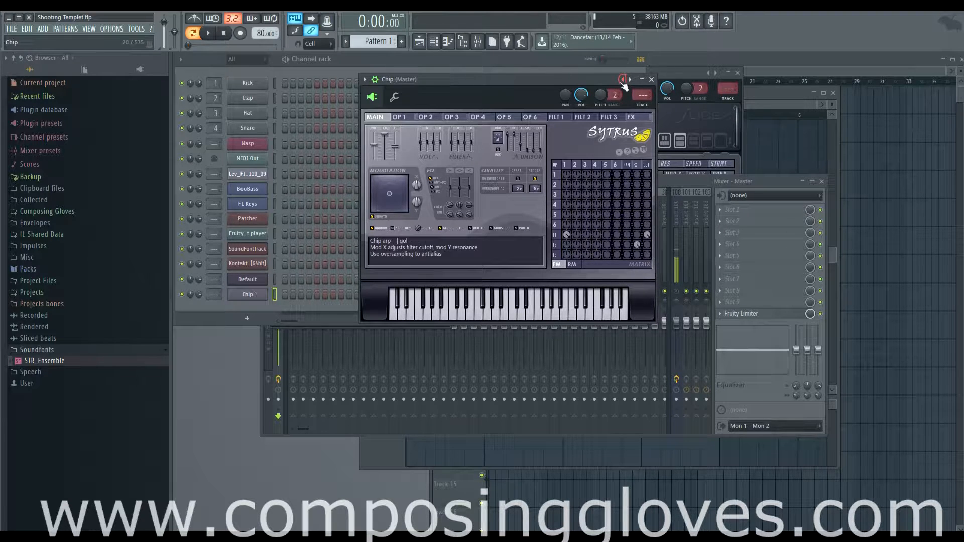
left_click(622, 79)
left_click(623, 79)
left_click(623, 79)
left_click(623, 79)
left_click(622, 79)
left_click(622, 79)
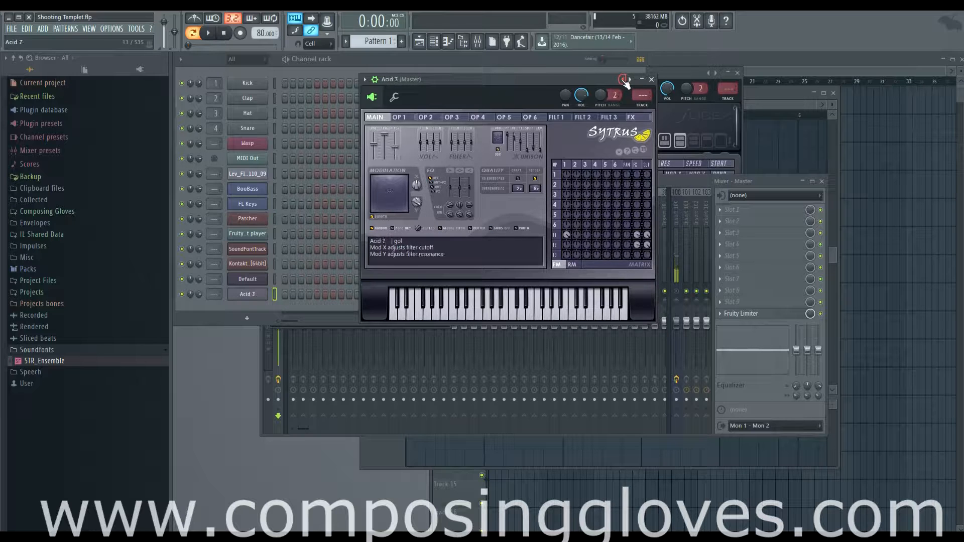
left_click(623, 80)
left_click(622, 80)
left_click(623, 80)
left_click(623, 79)
left_click(623, 80)
left_click(622, 80)
left_click(622, 79)
left_click(623, 80)
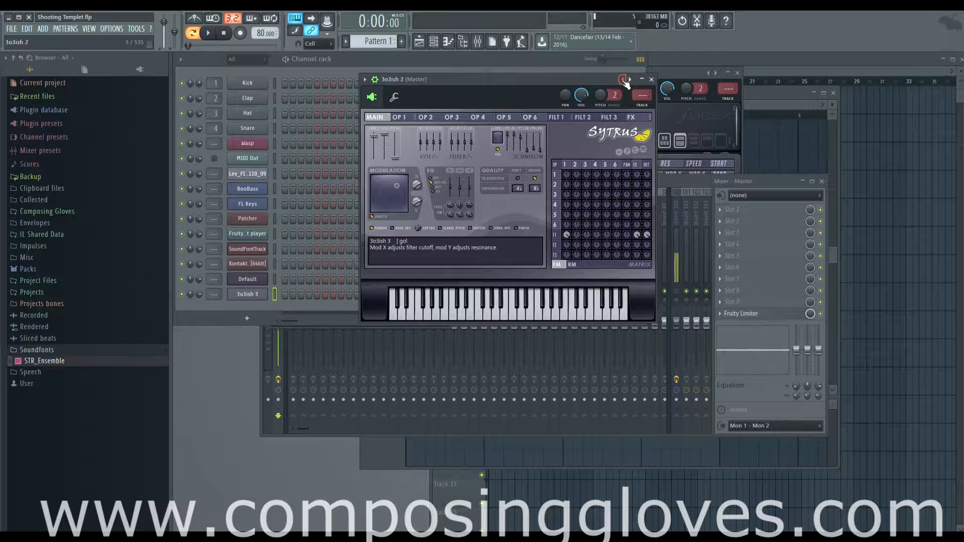
left_click(622, 79)
left_click(623, 79)
left_click(622, 80)
left_click(622, 79)
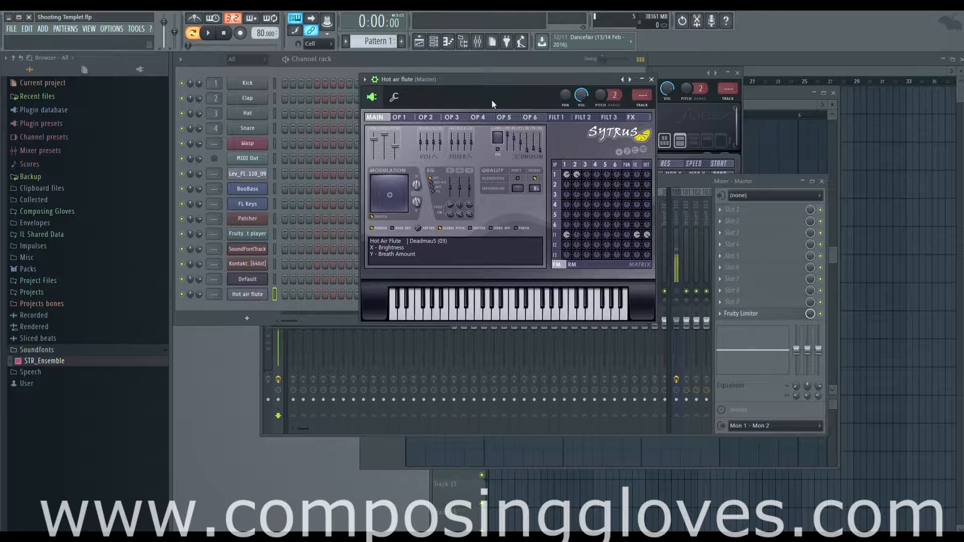
- Reposition the Sytrus window, examine its operator pages, and return to the Main page
left_click_drag(457, 79, 444, 91)
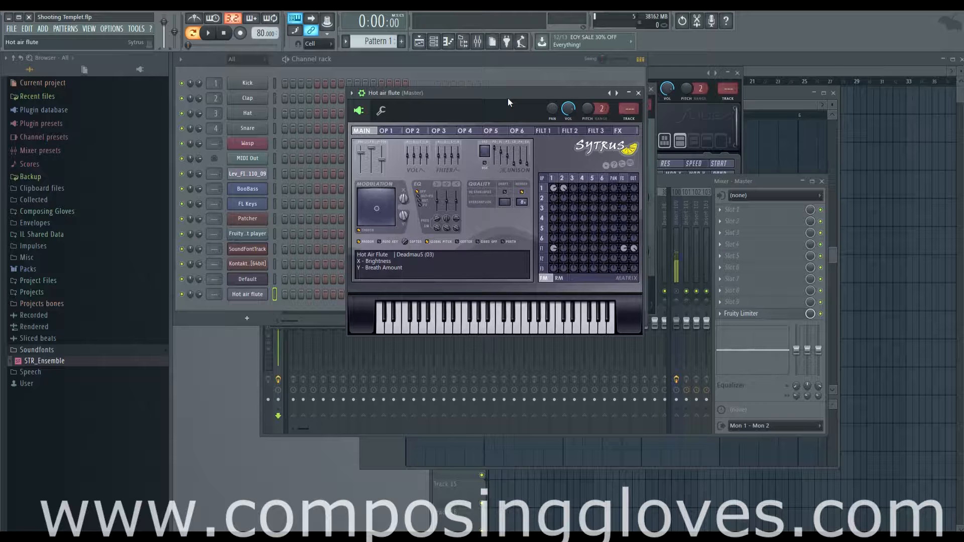
mouse_move(508, 97)
left_mouse_down()
mouse_move(517, 87)
mouse_move(505, 53)
mouse_move(503, 87)
left_mouse_up()
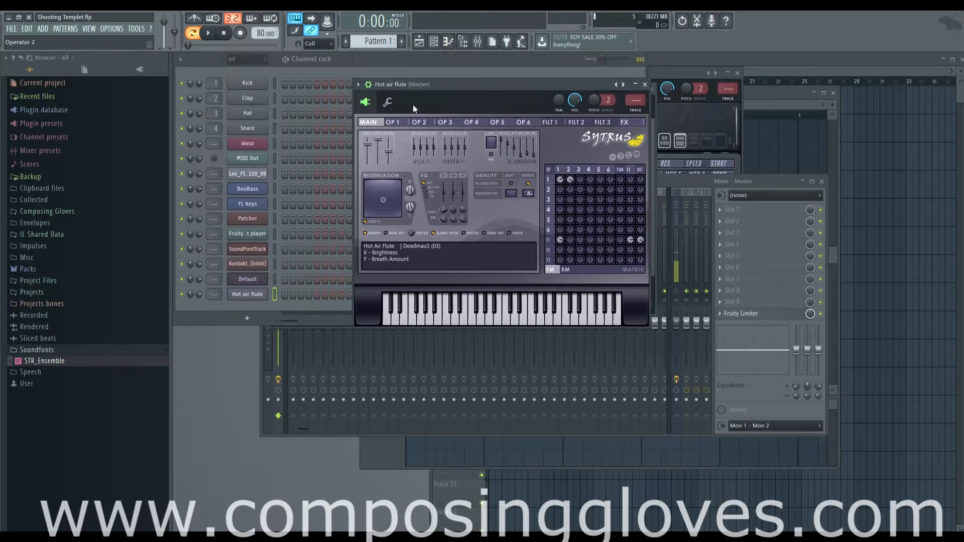
left_click(252, 298)
left_click(251, 297)
left_click(446, 122)
left_click(418, 122)
left_click(444, 122)
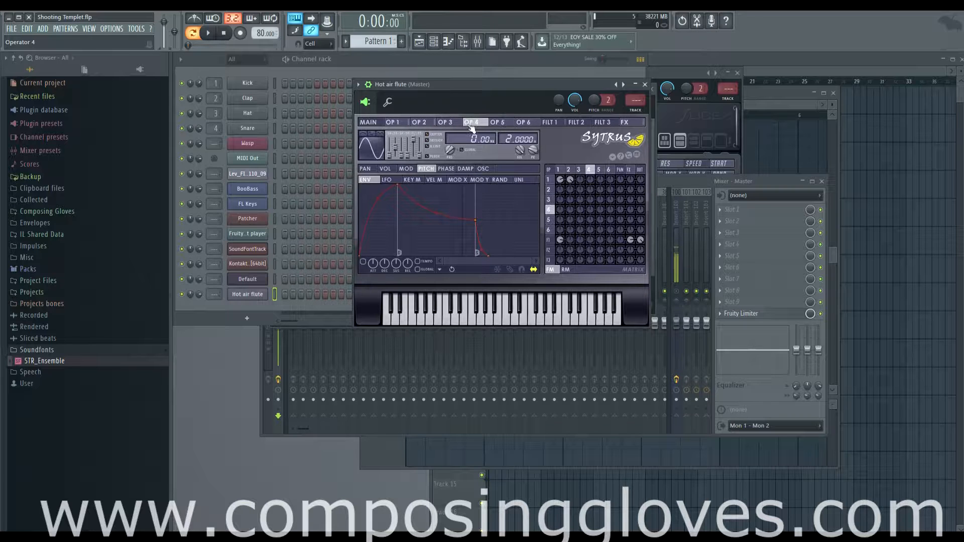
left_click(368, 122)
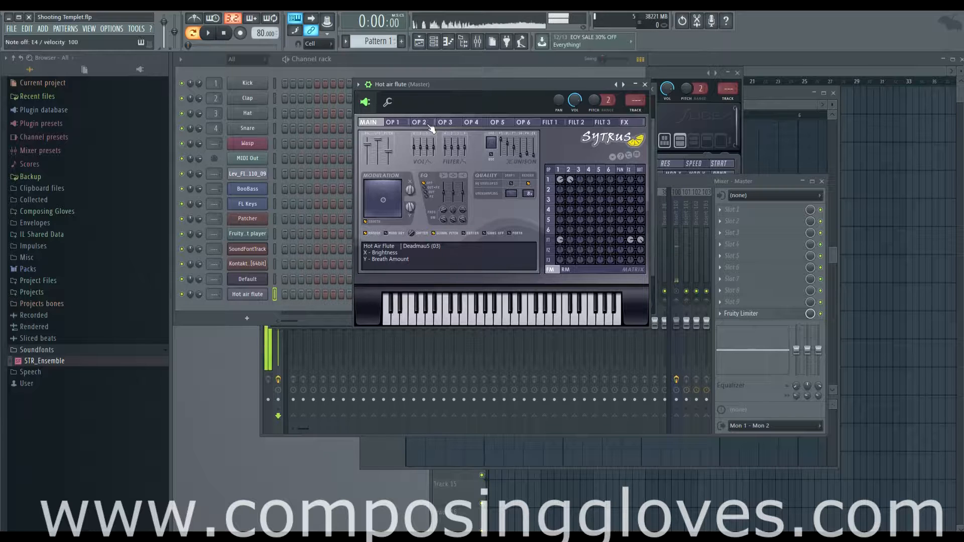
left_click(409, 124)
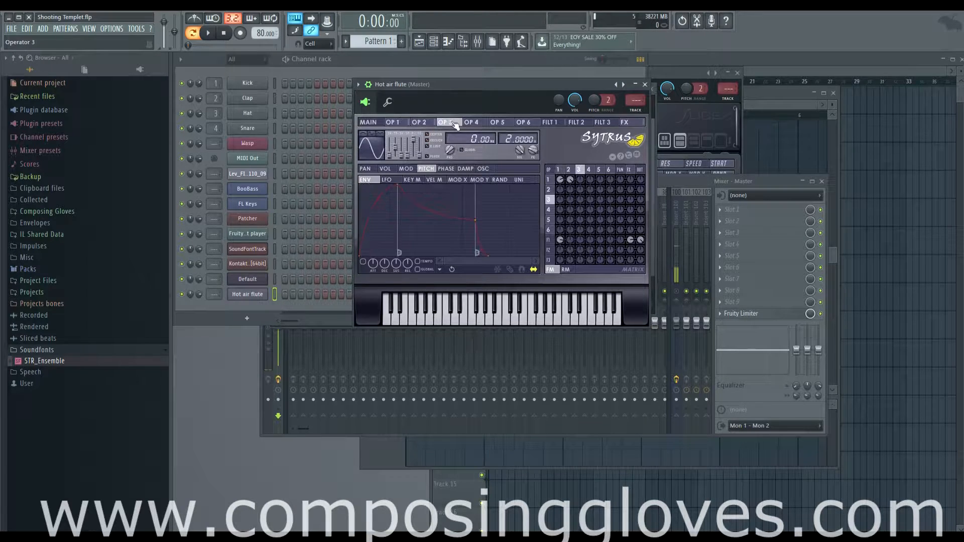
left_click(379, 124)
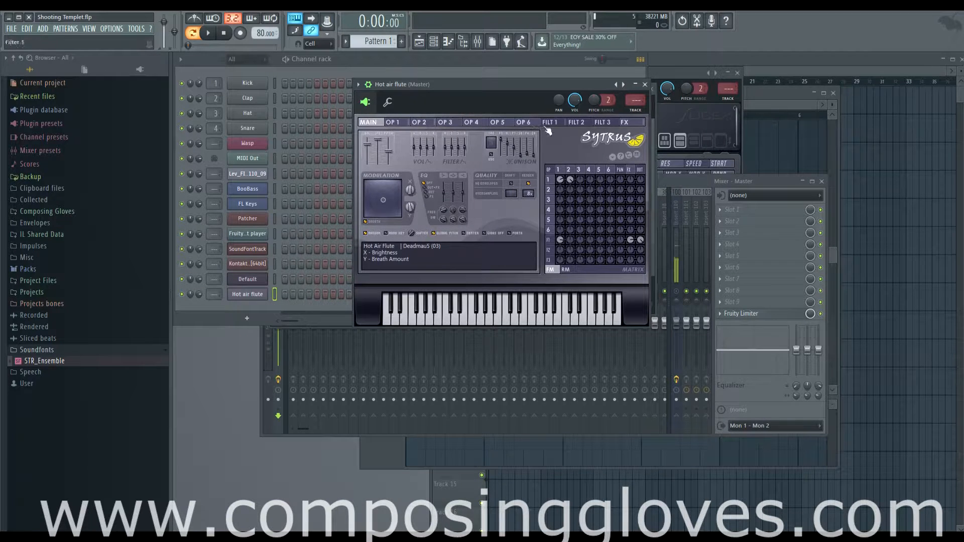
- Open the oscillator editor of Sytrus operator 6 and raise five separate harmonics, including harmonic 39 to 62%
left_click(524, 123)
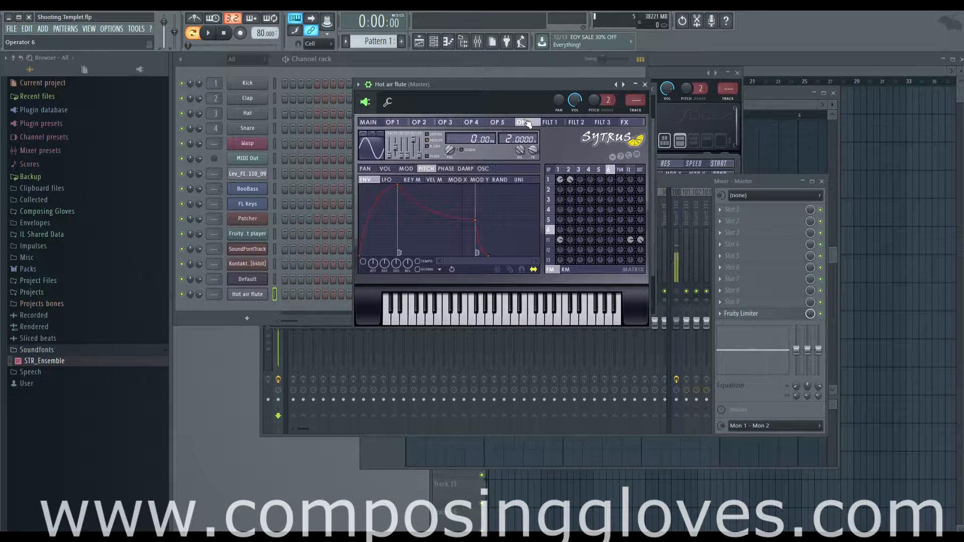
left_click(482, 169)
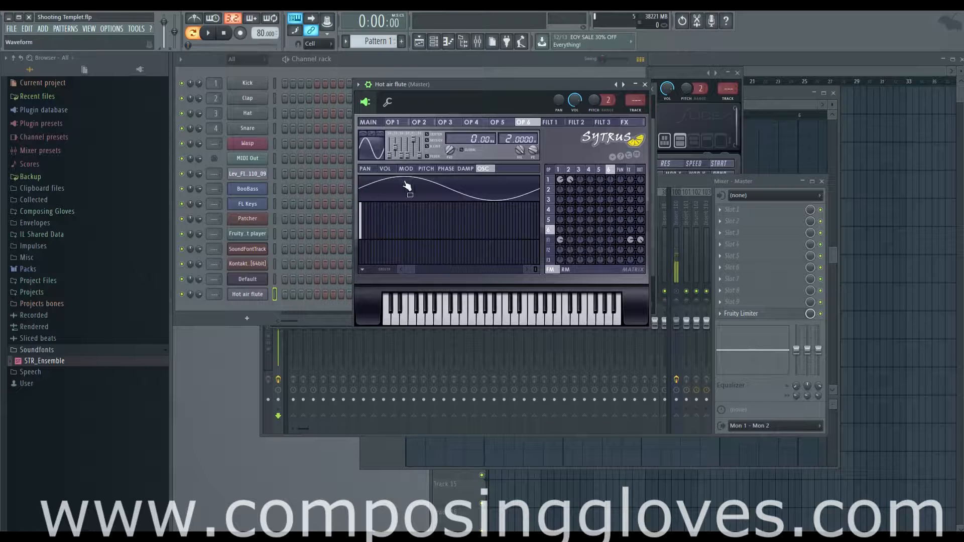
left_click(393, 226)
left_click(453, 224)
left_click(474, 217)
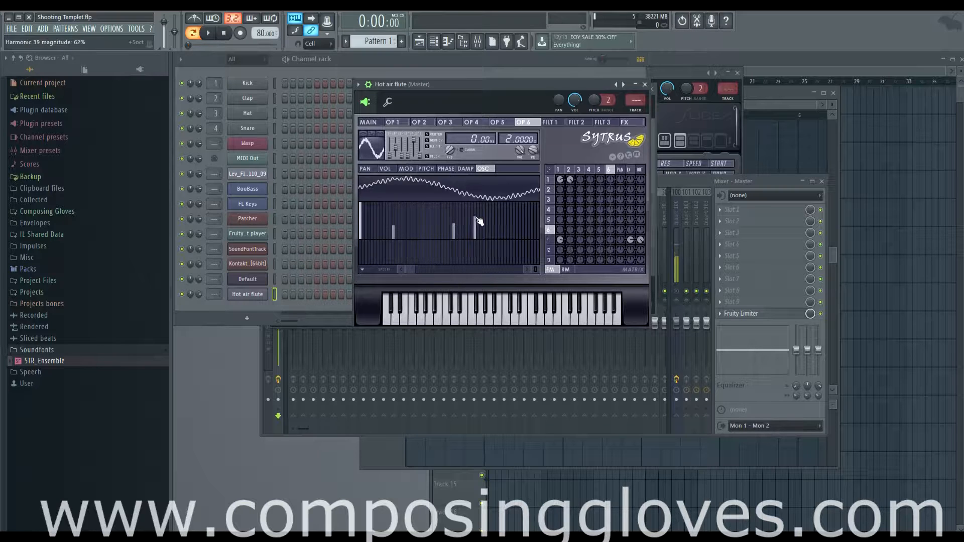
left_click(510, 211)
left_click(525, 212)
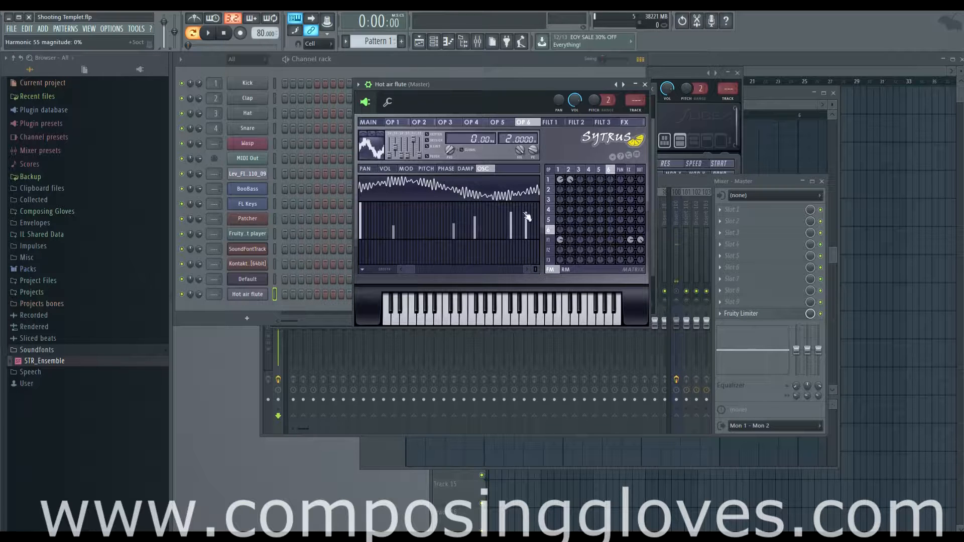
- Clear the added harmonics and phase values of operator 6, restoring its plain sine waveform
left_click_drag(527, 236, 394, 246)
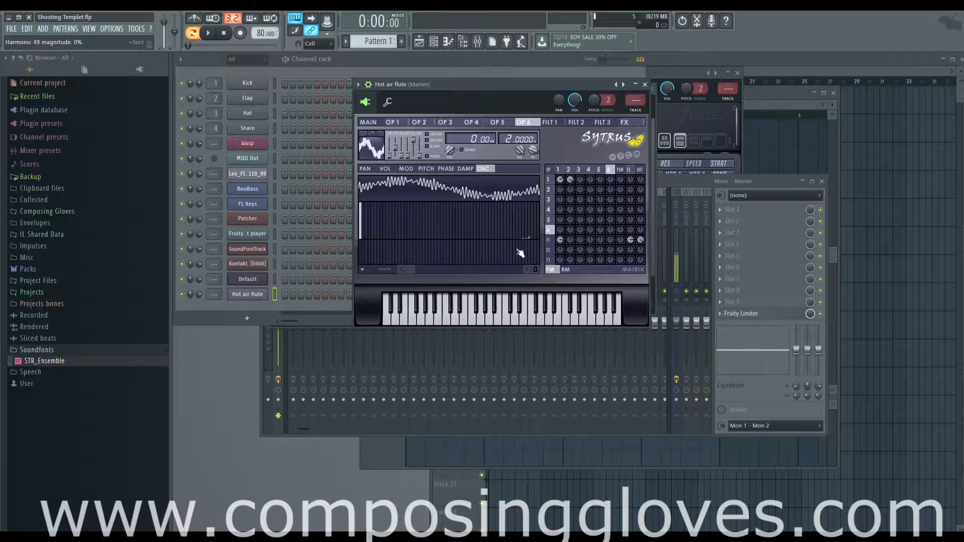
mouse_move(520, 253)
left_mouse_down()
mouse_move(441, 254)
mouse_move(430, 269)
mouse_move(404, 262)
left_mouse_up()
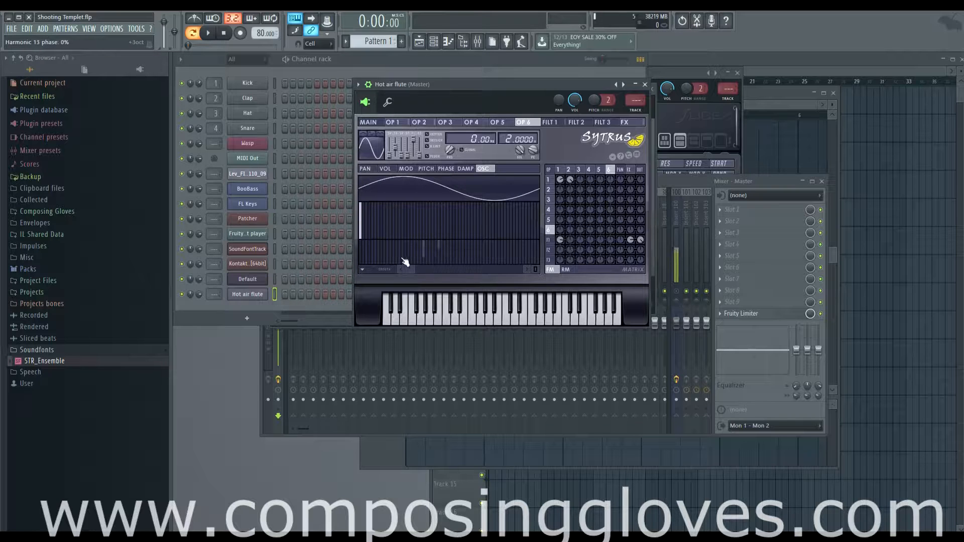
left_click(398, 256)
mouse_move(471, 247)
left_mouse_down()
mouse_move(377, 241)
mouse_move(523, 230)
mouse_move(381, 230)
left_mouse_up()
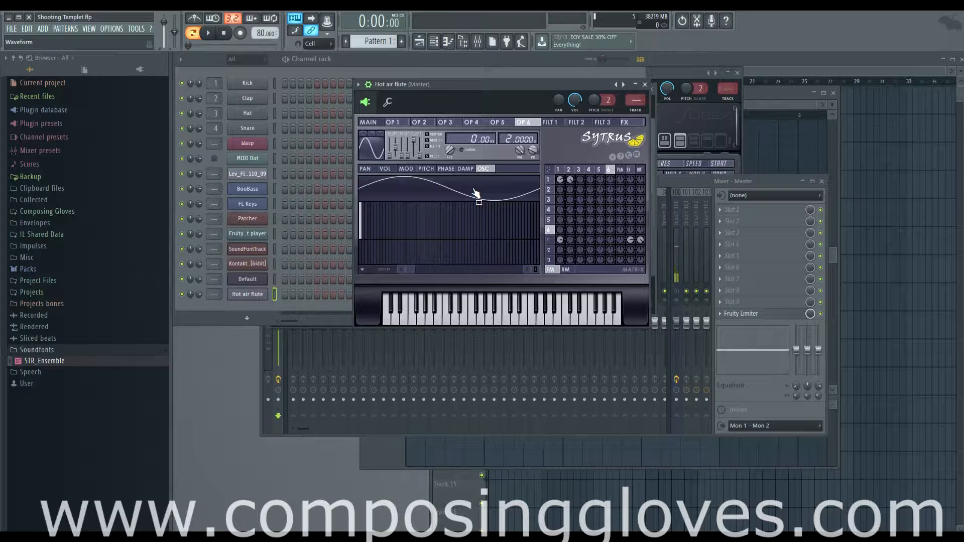
- Examine the Sytrus operator pages from operator 5 back to operator 1 and return to the Main page
left_click(497, 122)
left_click(471, 122)
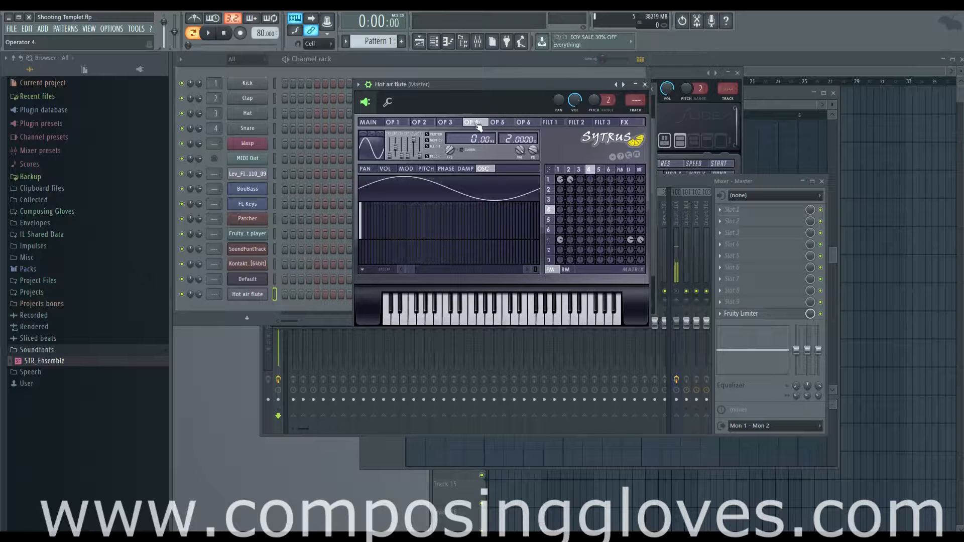
left_click(445, 122)
left_click(419, 122)
left_click(392, 122)
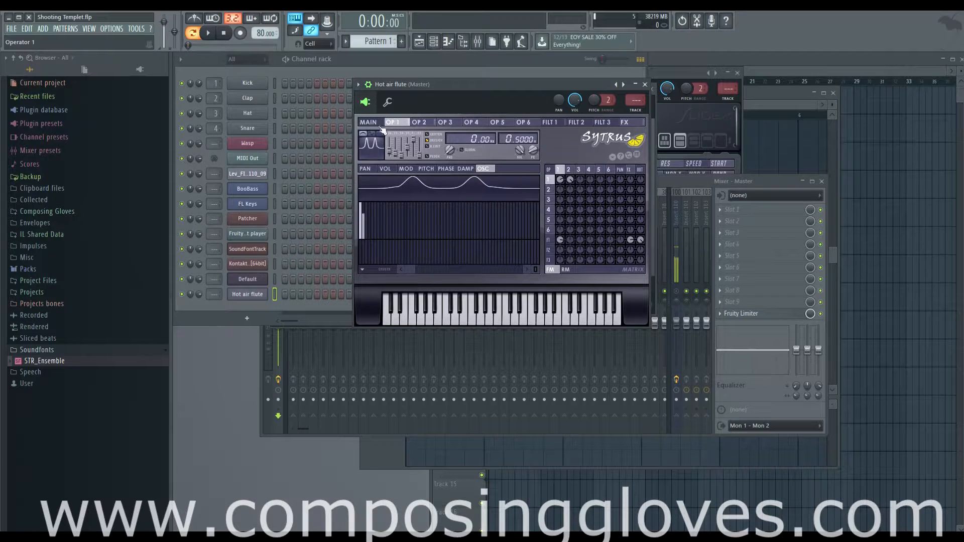
left_click(374, 123)
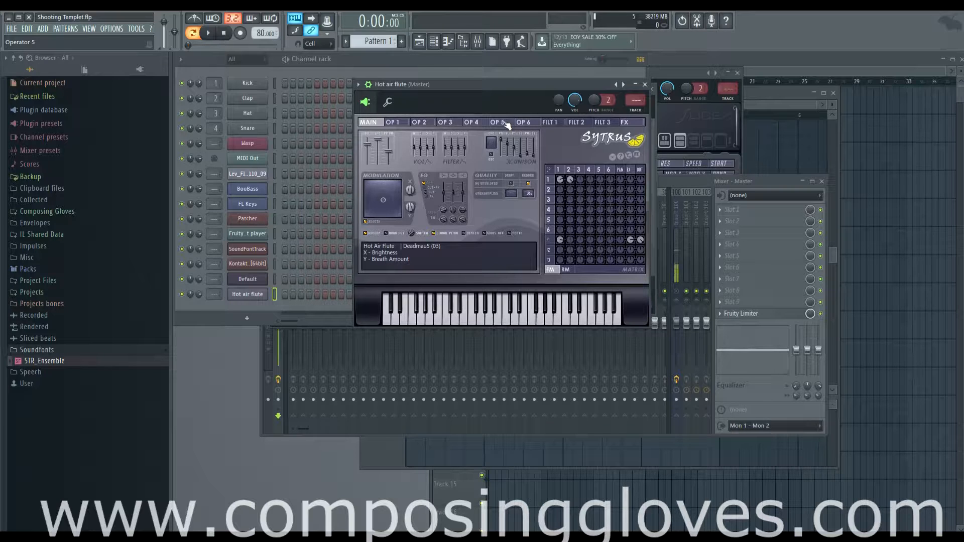
- Examine Sytrus operators 4 and 3, return to the Main page, and move the window away from the channel names
left_click_drag(460, 87, 451, 118)
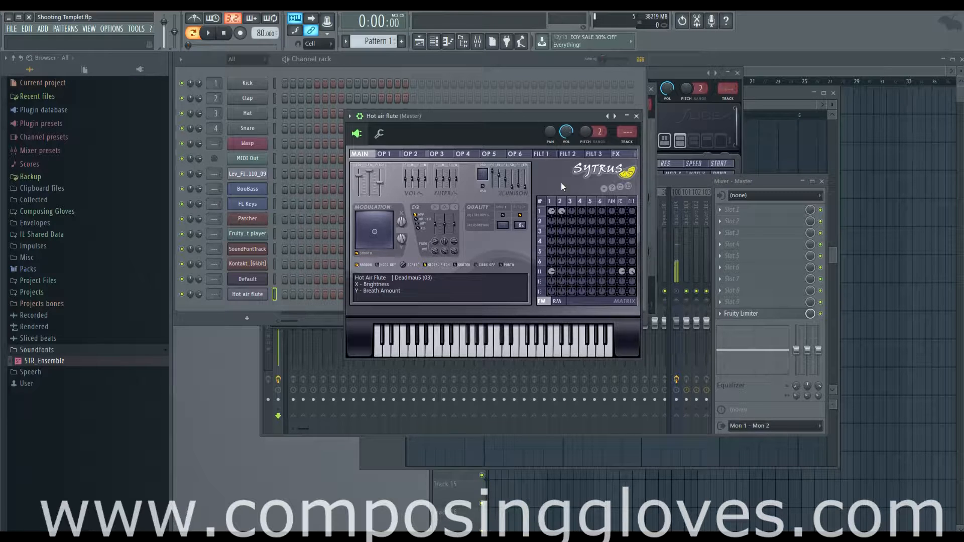
key("c")
left_click(463, 153)
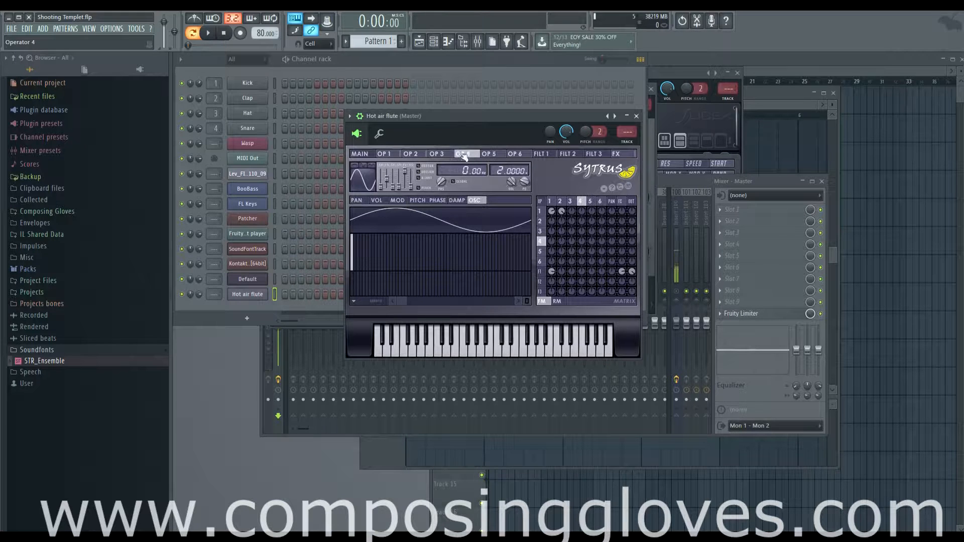
left_click(450, 154)
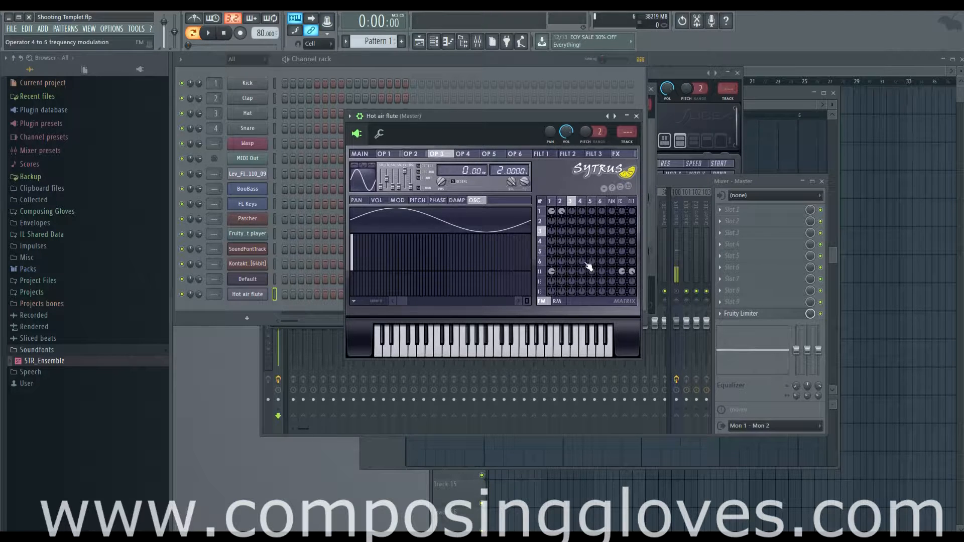
left_click(359, 154)
left_click_drag(458, 119, 556, 115)
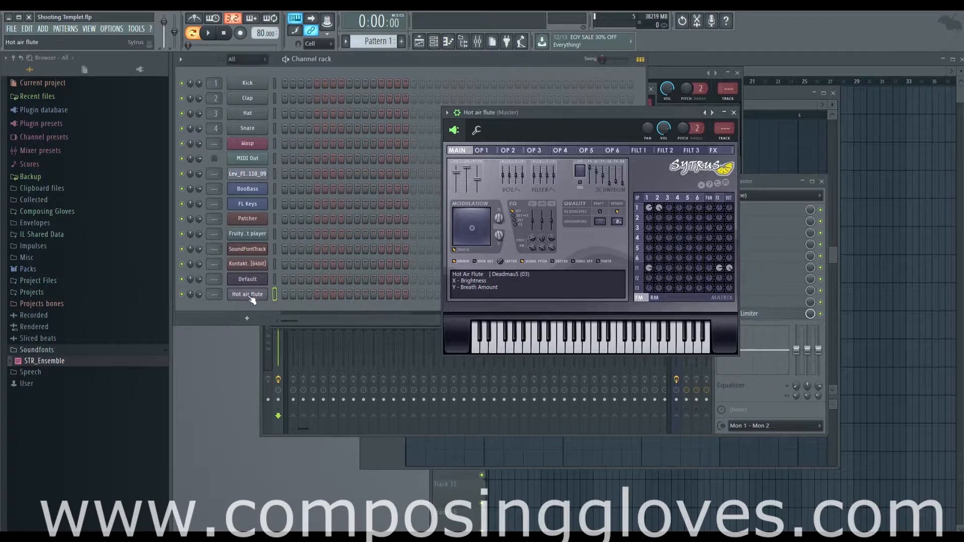
left_click(249, 295)
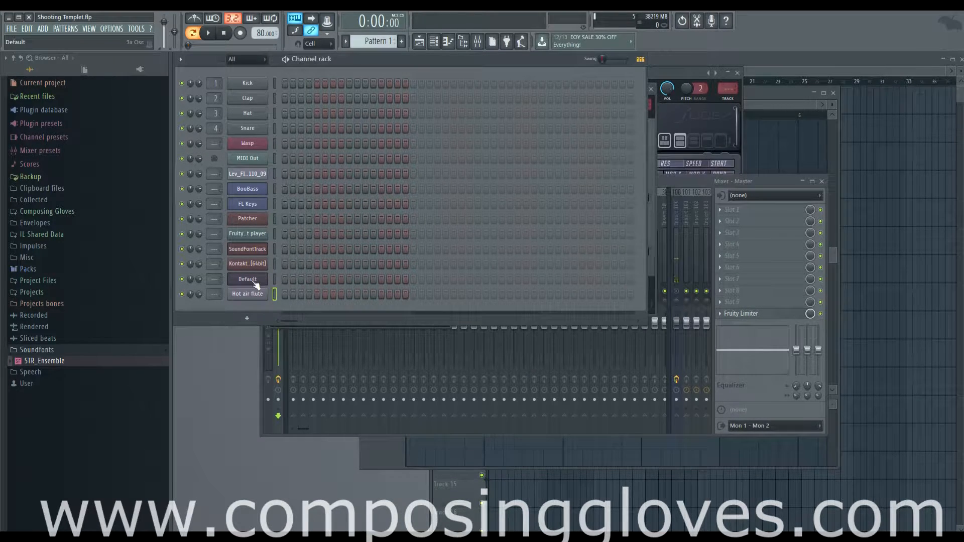
left_click(248, 323)
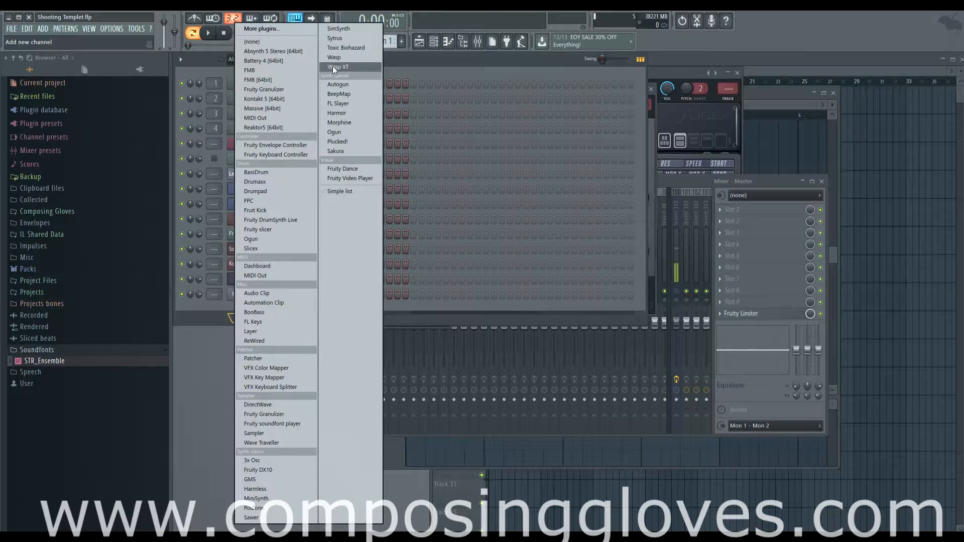
left_click(204, 312)
left_click(248, 295)
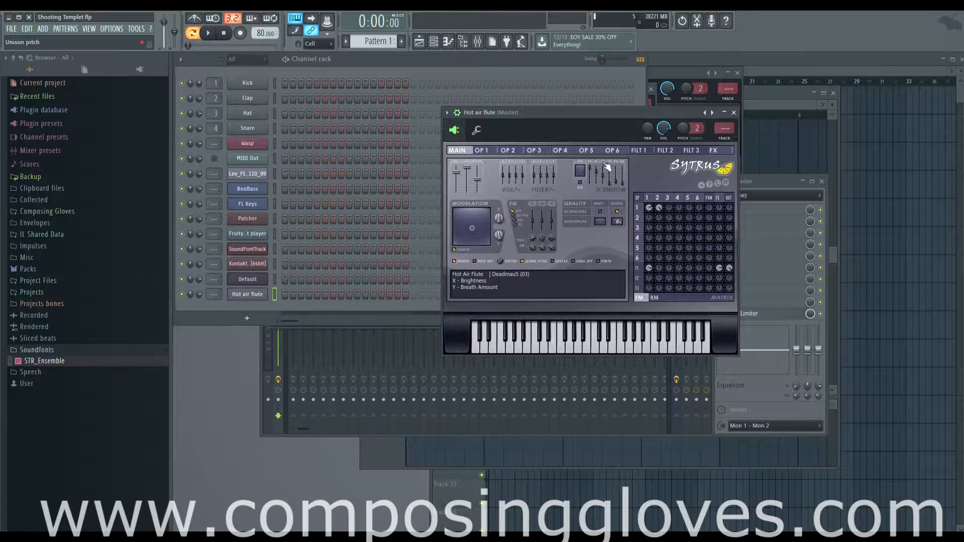
left_click_drag(601, 108, 602, 95)
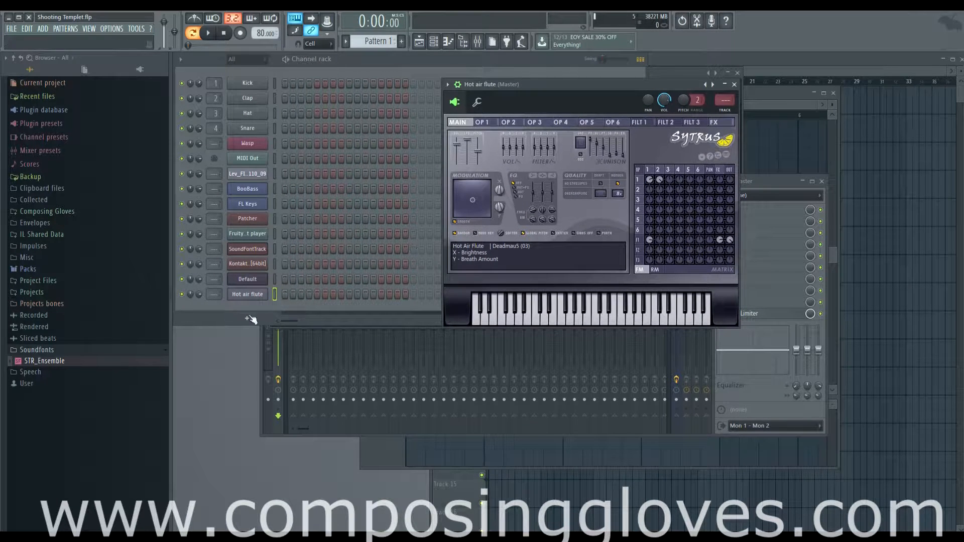
- Add an Autogun channel and move its window clear of the channel names
left_click(246, 319)
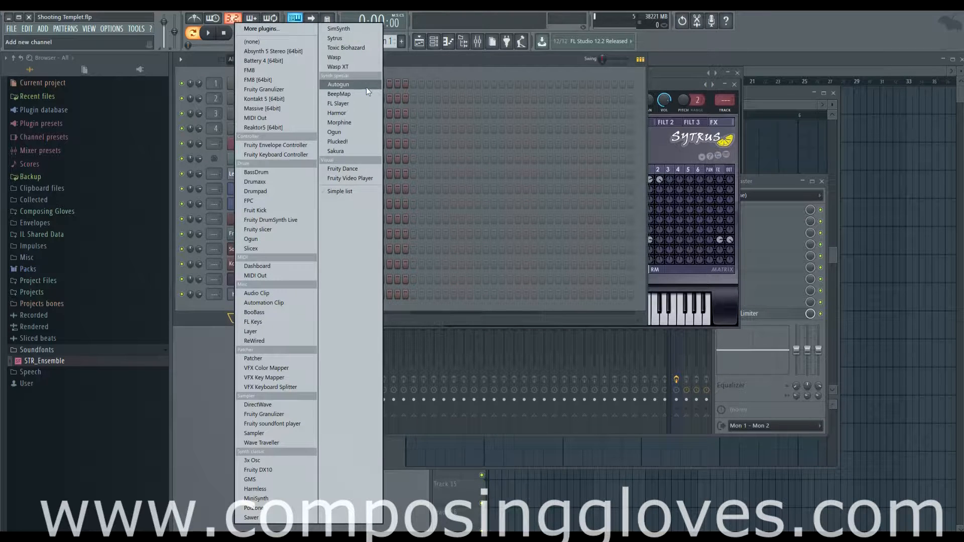
left_click(366, 86)
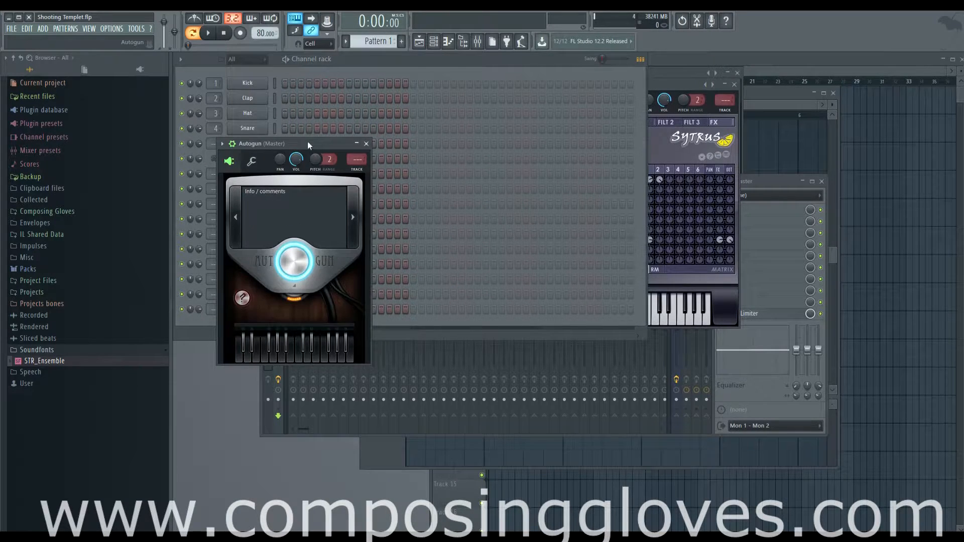
left_click_drag(307, 142, 425, 130)
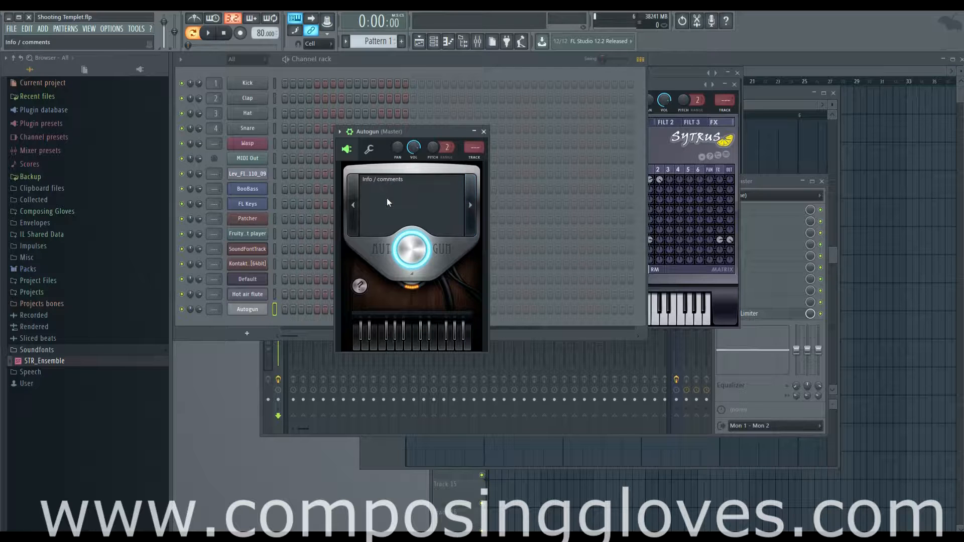
left_click_drag(425, 135, 478, 116)
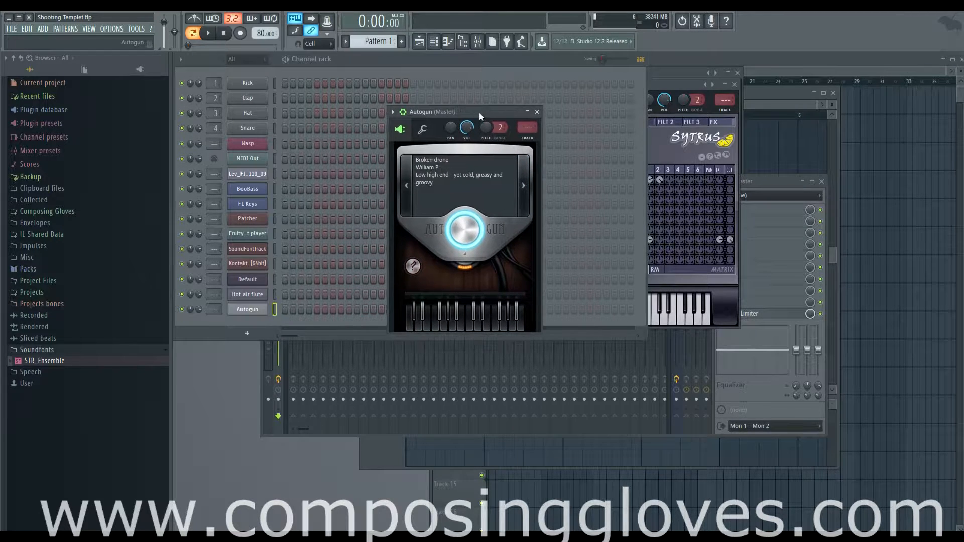
- Audition Autogun's Broken drone preset and advance to WhistlingAmbiance, playing notes to hear the sounds
key("v")
left_click(528, 197)
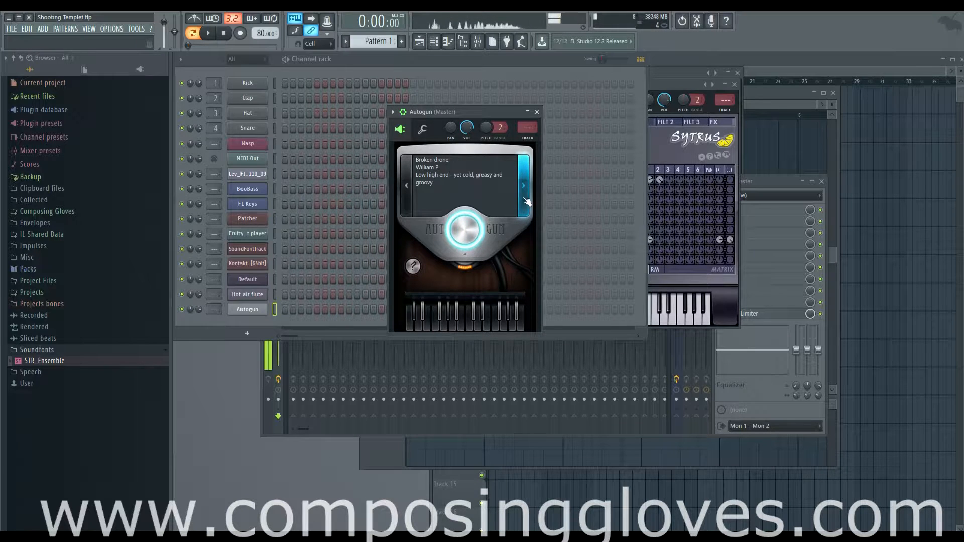
key("x")
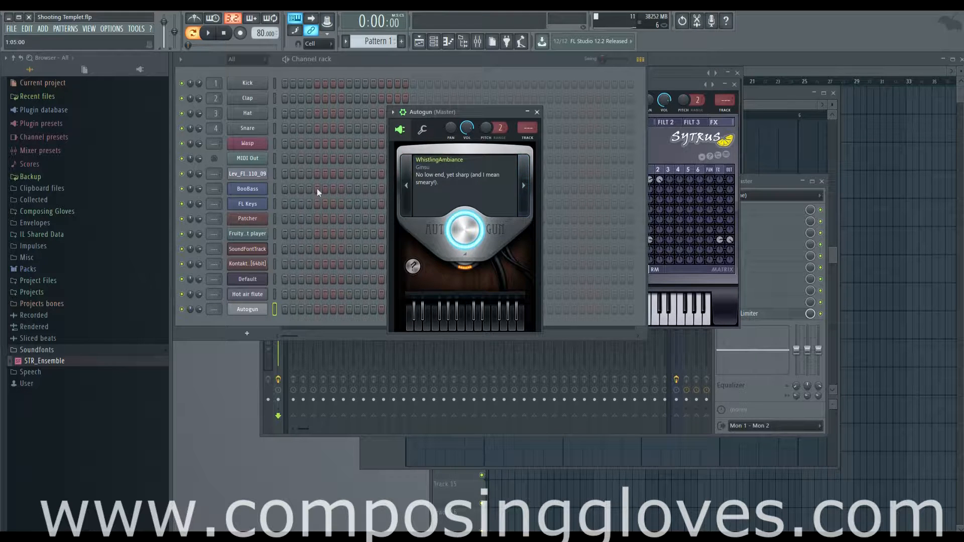
- Add an Ogun channel from the drum generators and move its window clear of the channel names
left_click(247, 332)
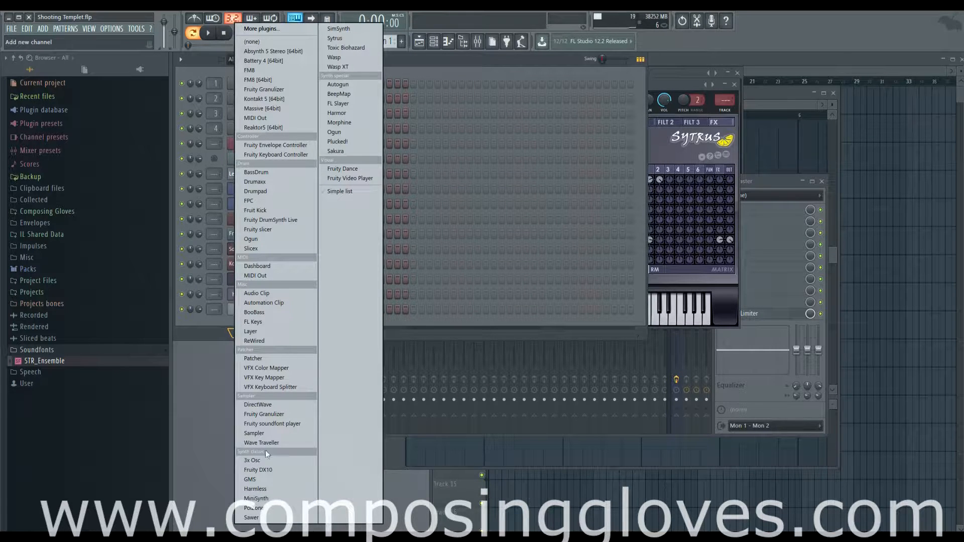
left_click(293, 239)
left_click_drag(321, 159, 459, 173)
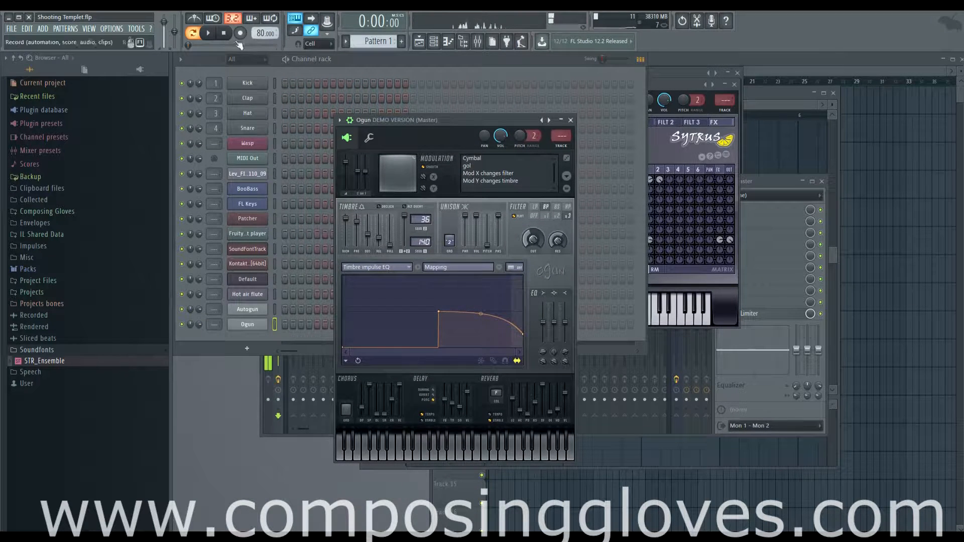
- Close the Ogun window and delete the Ogun channel from the channel rack
left_click(571, 120)
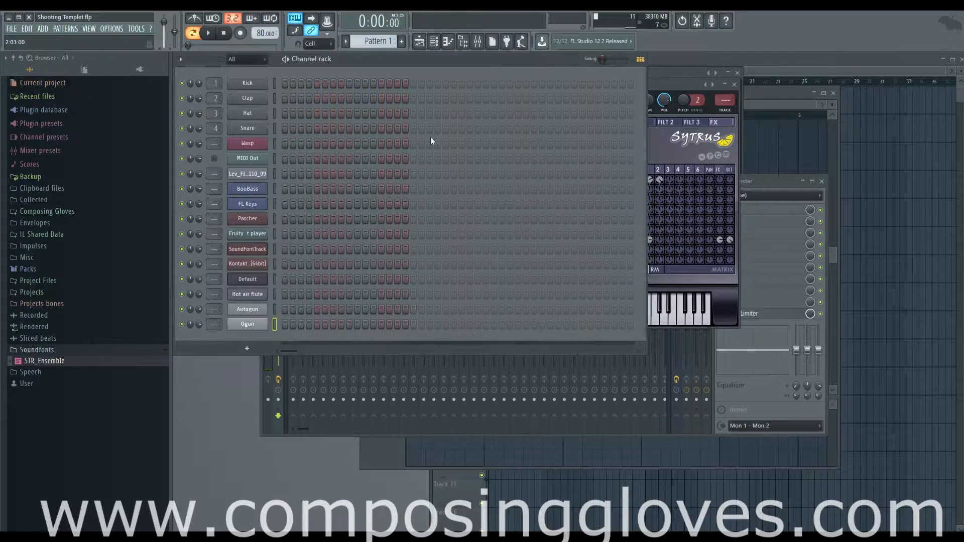
left_click(249, 324)
right_click(249, 324)
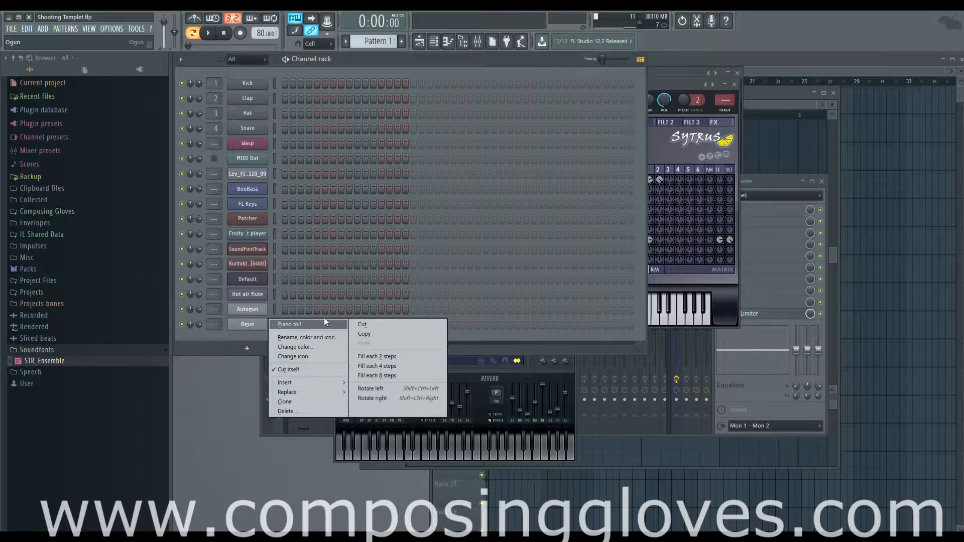
left_click(322, 415)
left_click(531, 304)
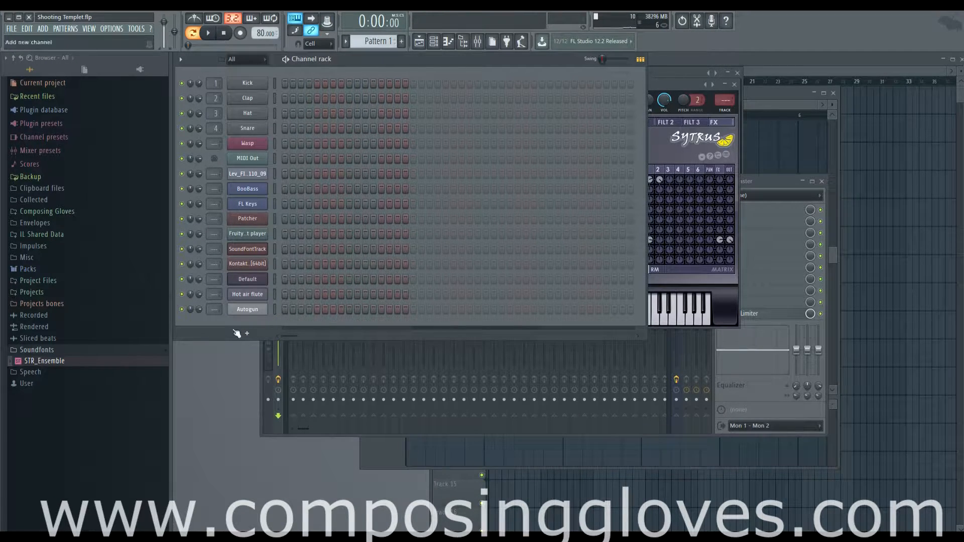
- Reopen the Autogun channel and step forward through its presets to CompactForce
left_click(247, 310)
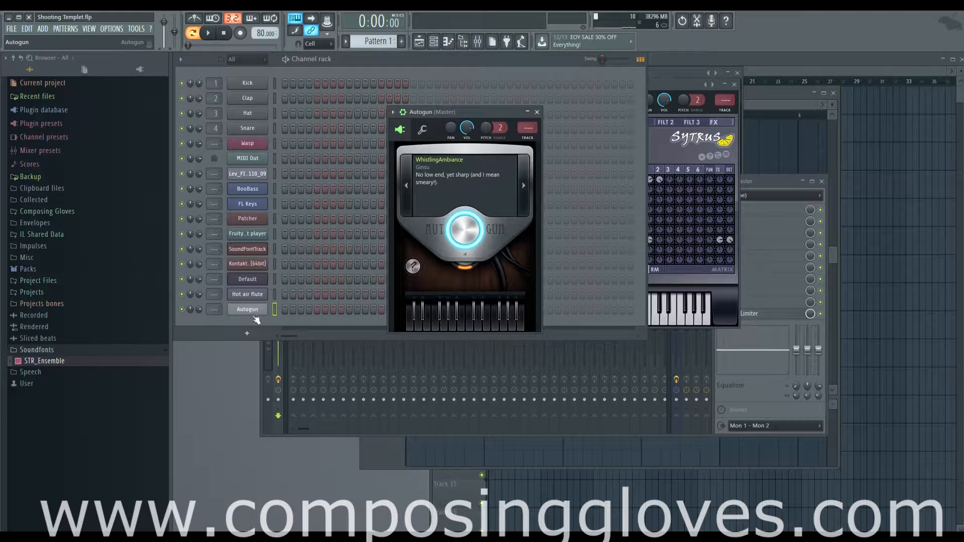
left_click(525, 197)
left_click(525, 197)
left_click(524, 197)
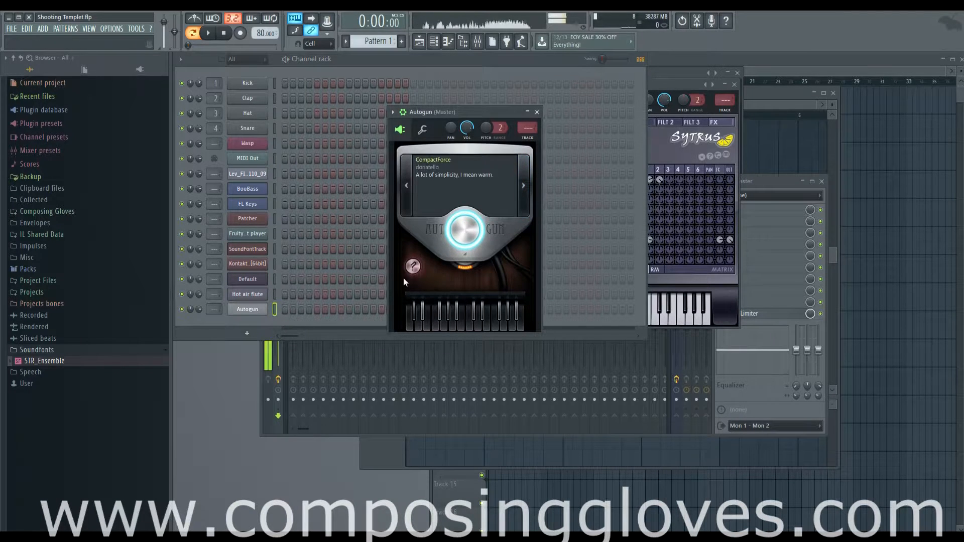
- Load Autogun preset number 47863497 and close the Autogun window
left_click(413, 267)
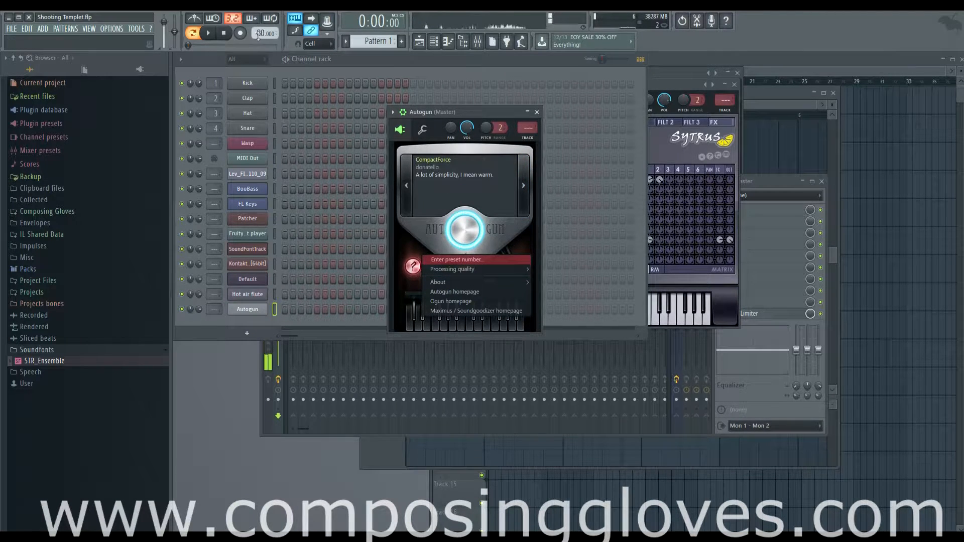
left_click(233, 41)
left_click(413, 269)
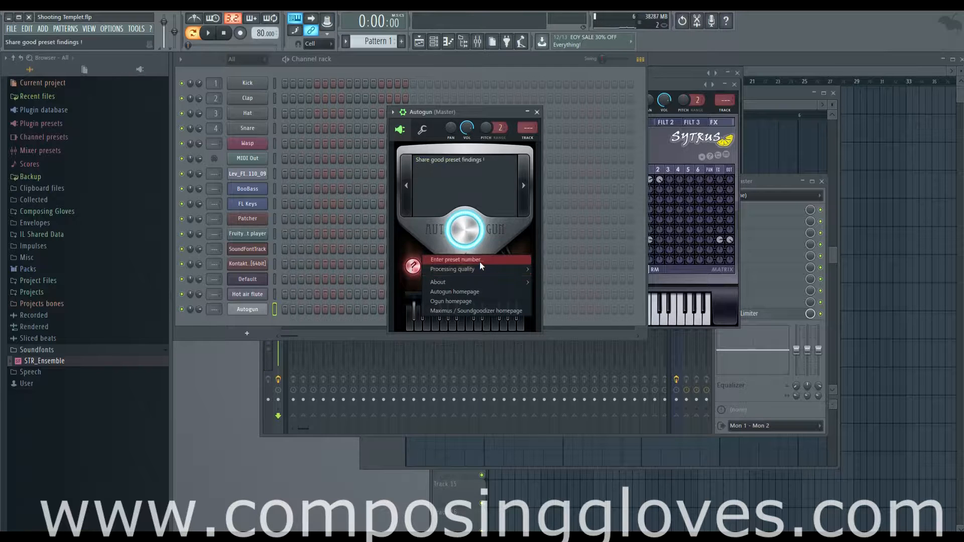
left_click(480, 260)
type("47863497")
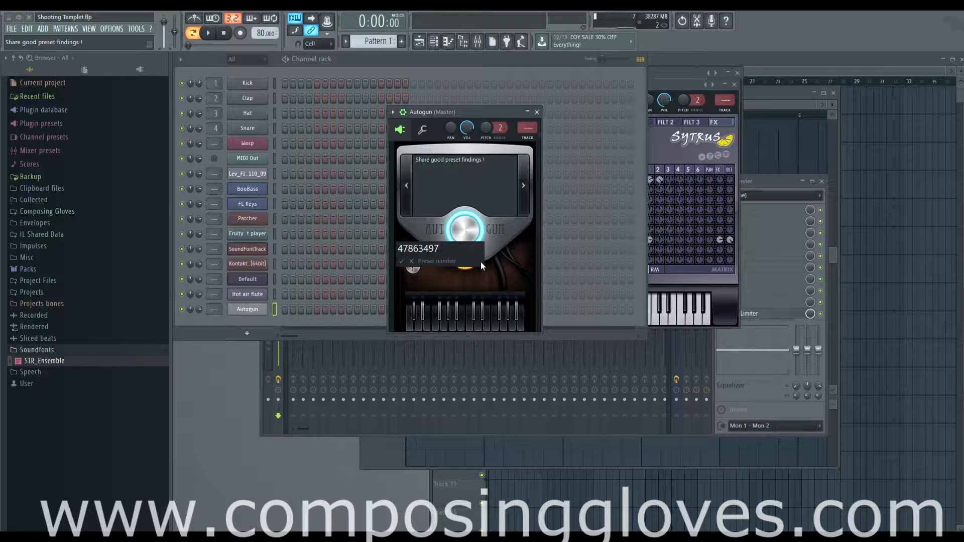
key("Return")
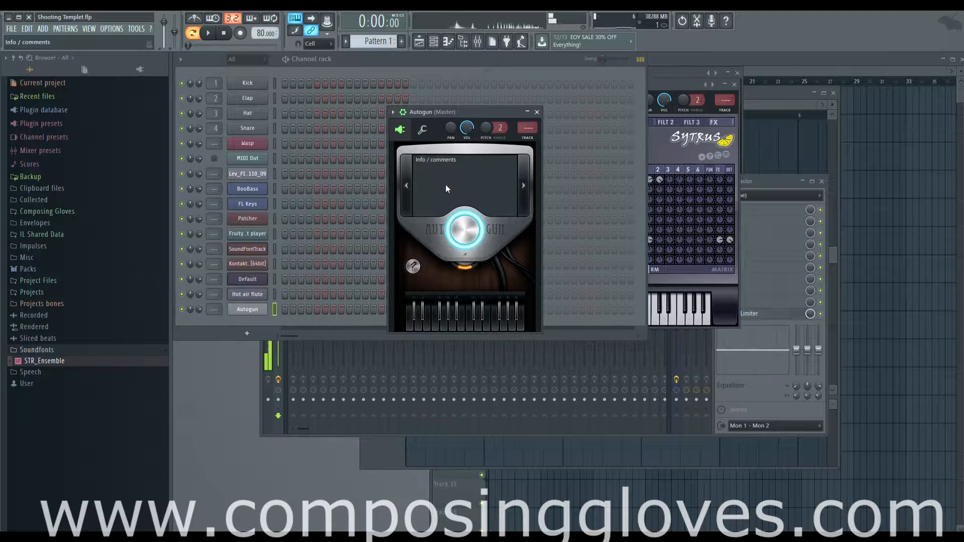
left_click(537, 112)
- Add a Harmor channel and move its window up so the whole interface shows
left_click(246, 334)
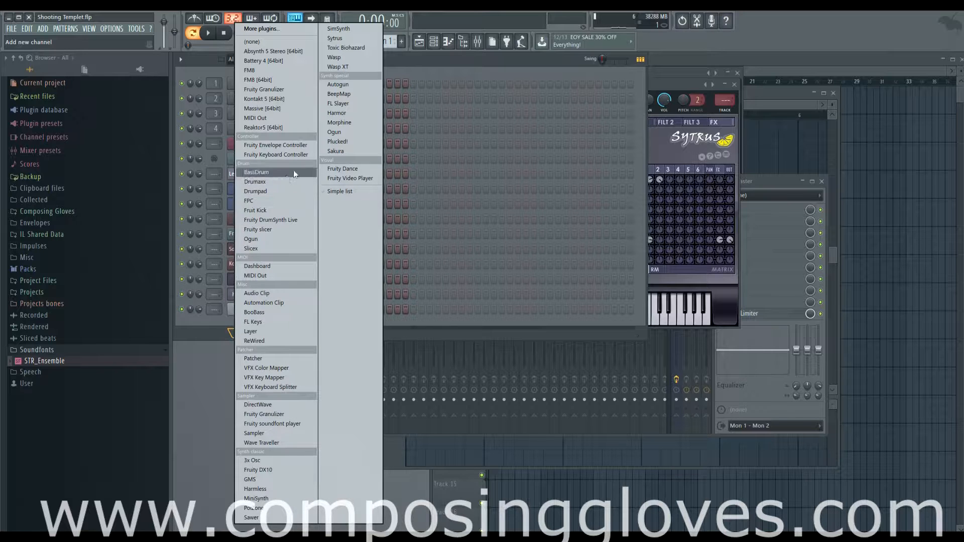
left_click(365, 112)
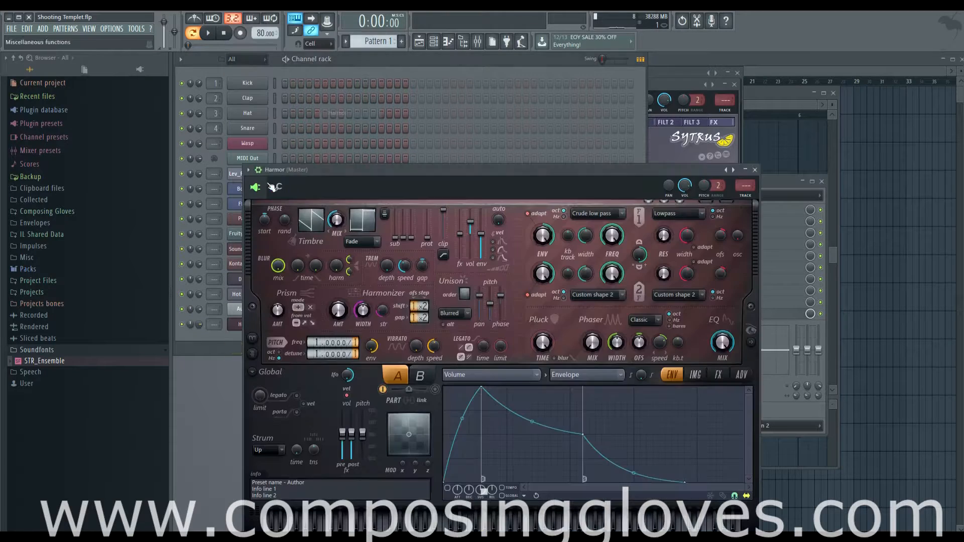
left_click_drag(395, 173, 398, 74)
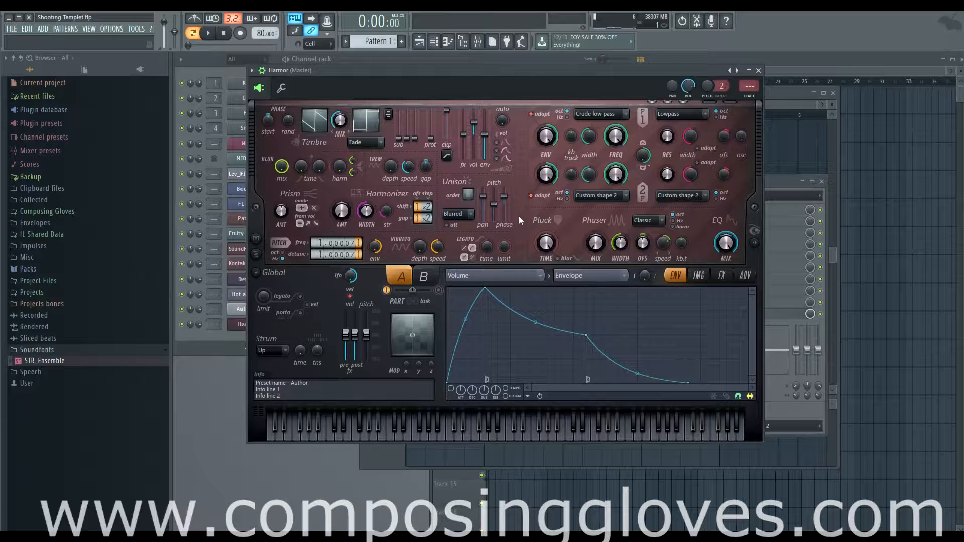
- Collapse the Soundfonts folder in the browser and close the Harmor window
left_click(57, 350)
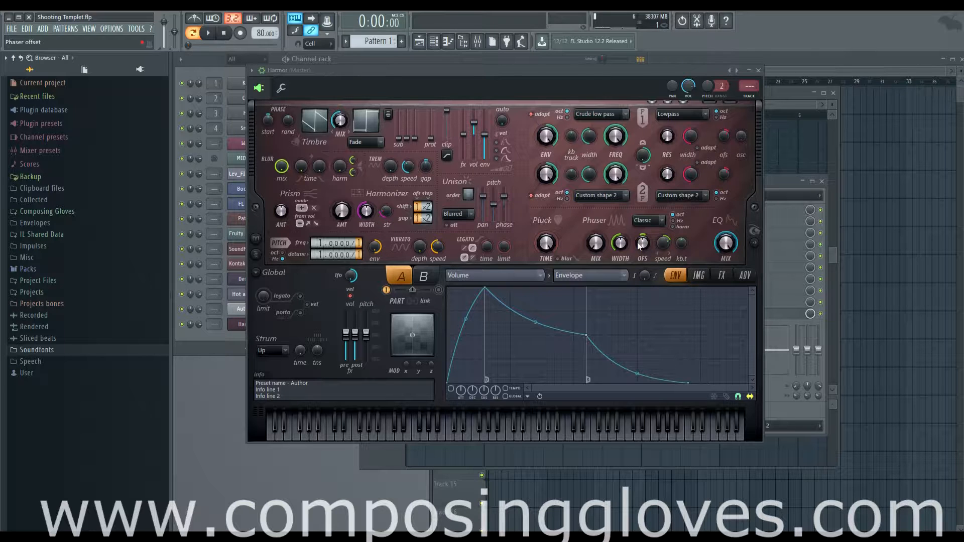
left_click(758, 70)
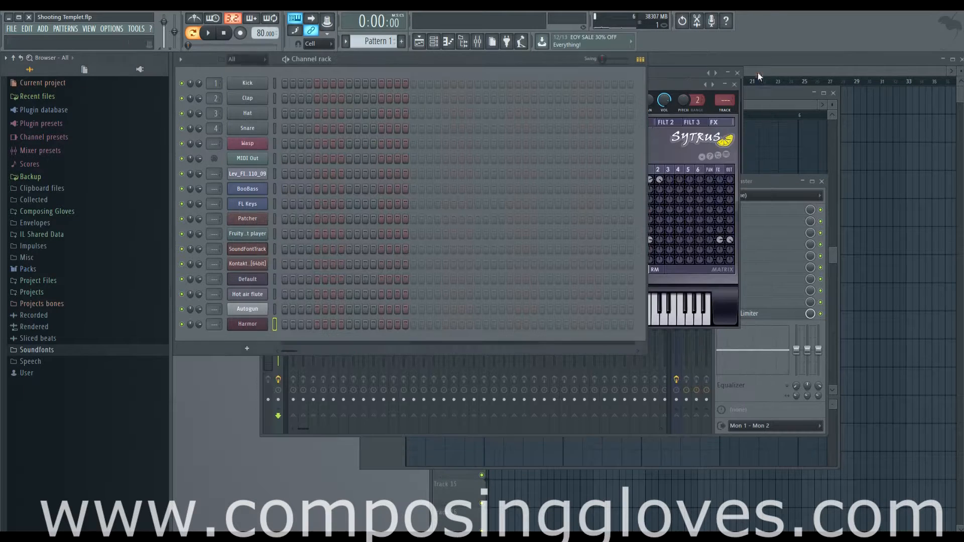
left_click(238, 324)
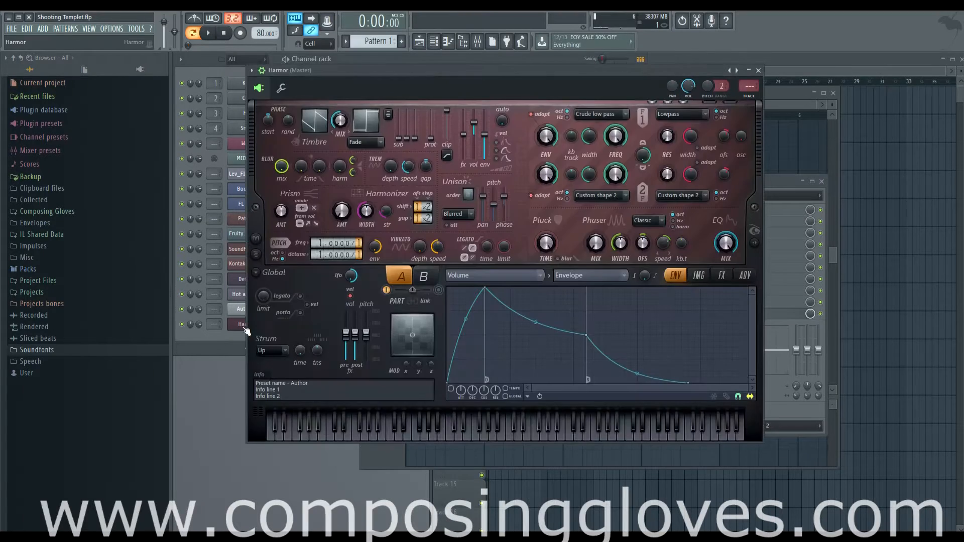
left_click(240, 325)
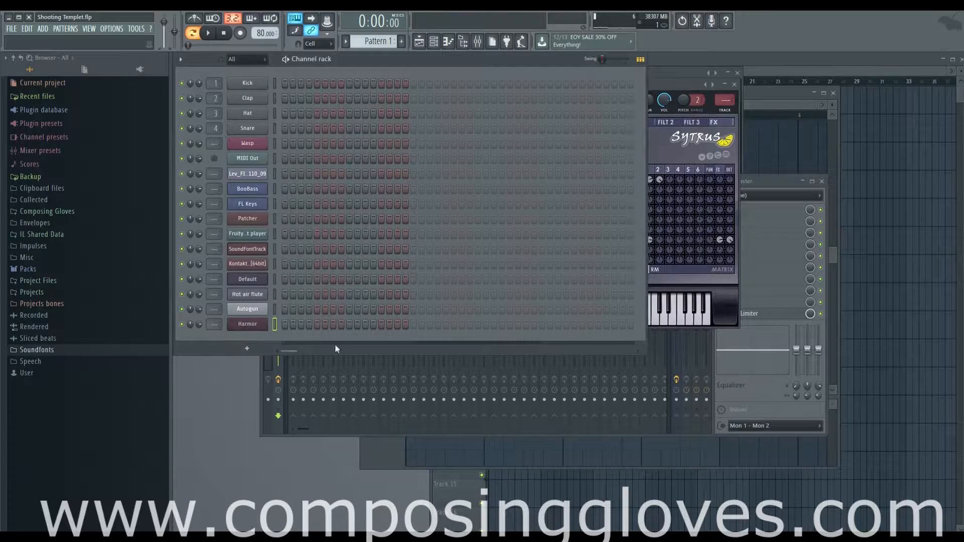
- Bring the mixer forward, move it aside, and look over the list of generators available for a new channel
left_click(766, 181)
left_click_drag(365, 187, 507, 140)
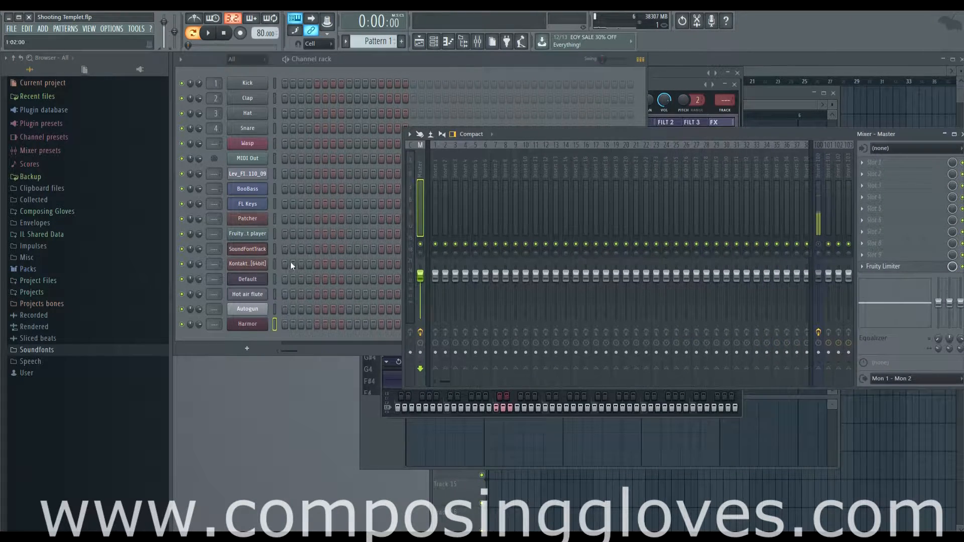
left_click(250, 350)
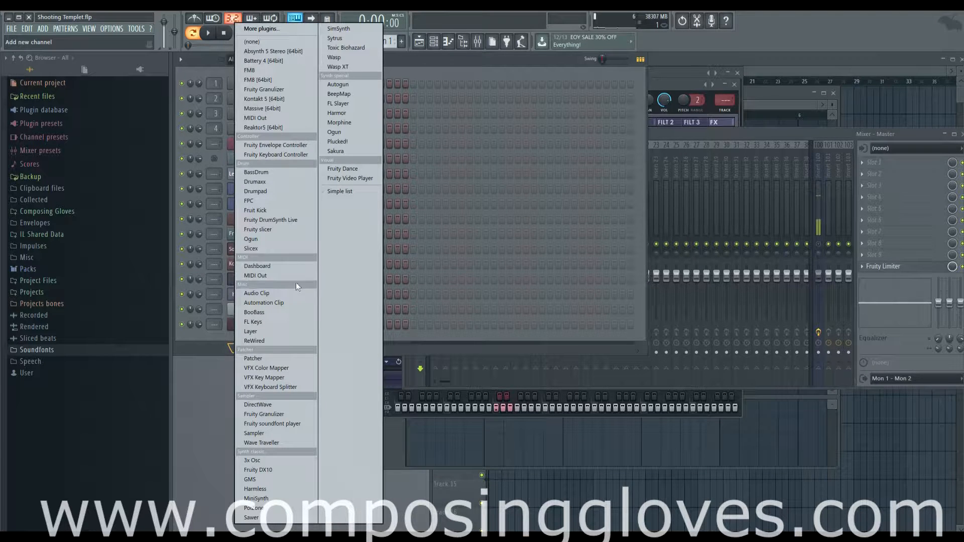
left_click(450, 345)
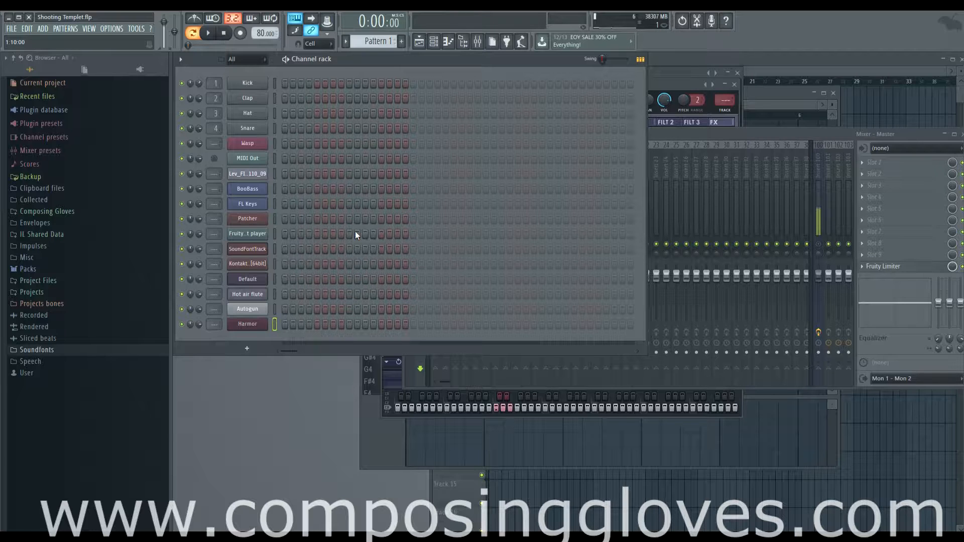
- Open the FL Keys channel and audition several notes on its on-screen keyboard
left_click(249, 204)
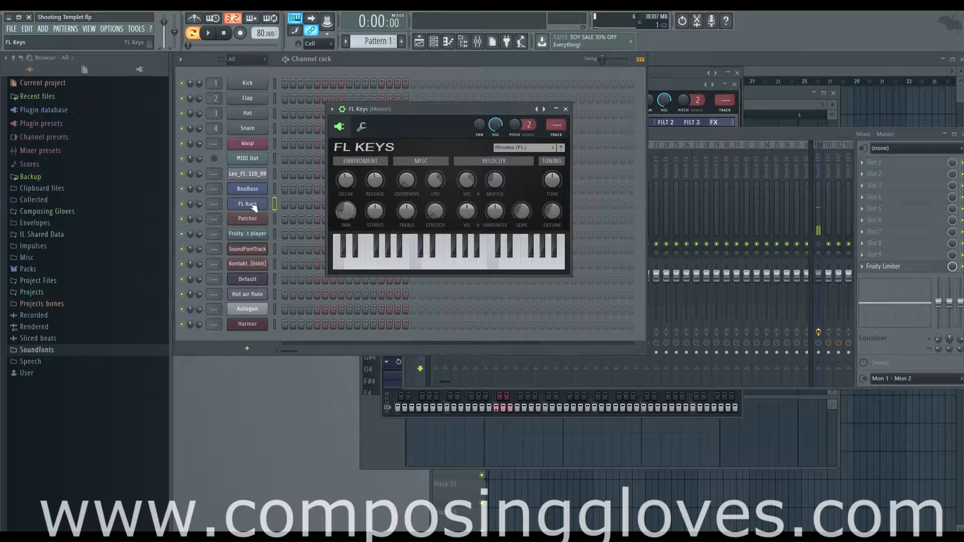
left_click(446, 251)
left_click(428, 255)
left_click(394, 257)
left_click(498, 253)
left_click(439, 257)
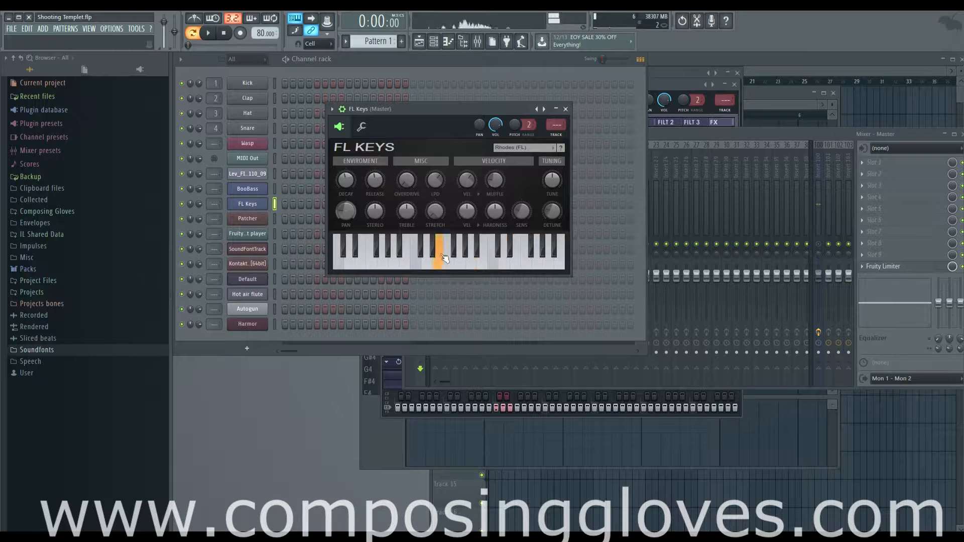
left_click(471, 257)
left_click(483, 257)
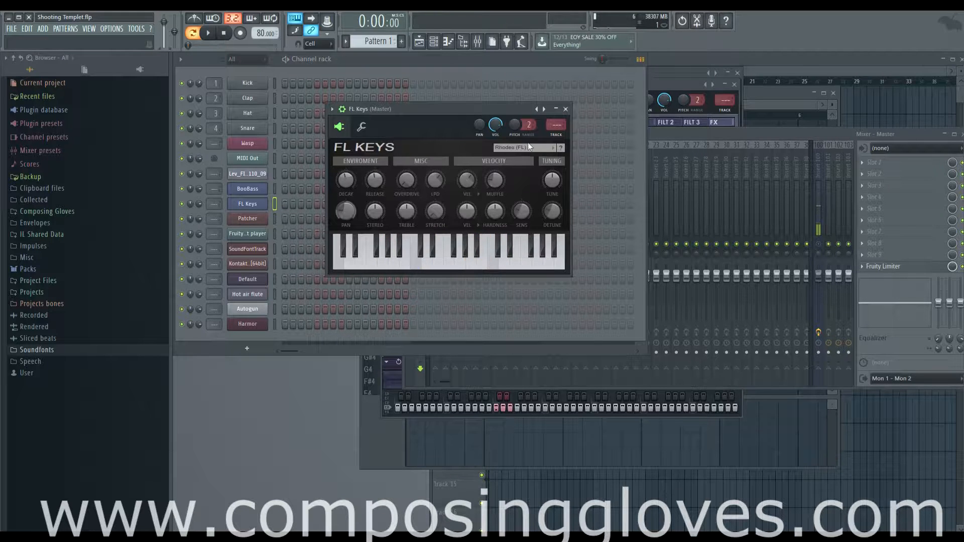
- Close the FL Keys window, then view the SoundFontTrack channel's plugin window and close it
left_click(251, 203)
left_click(251, 204)
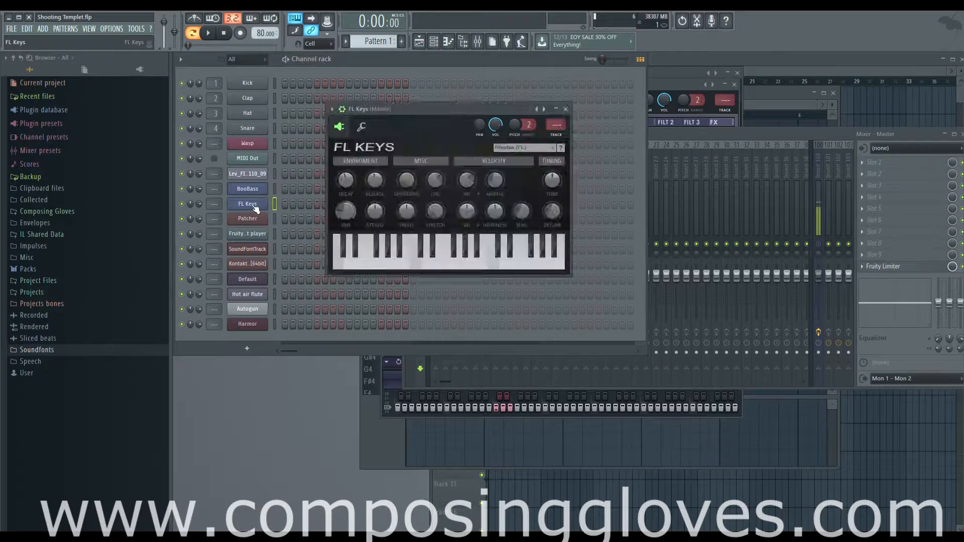
left_click(252, 204)
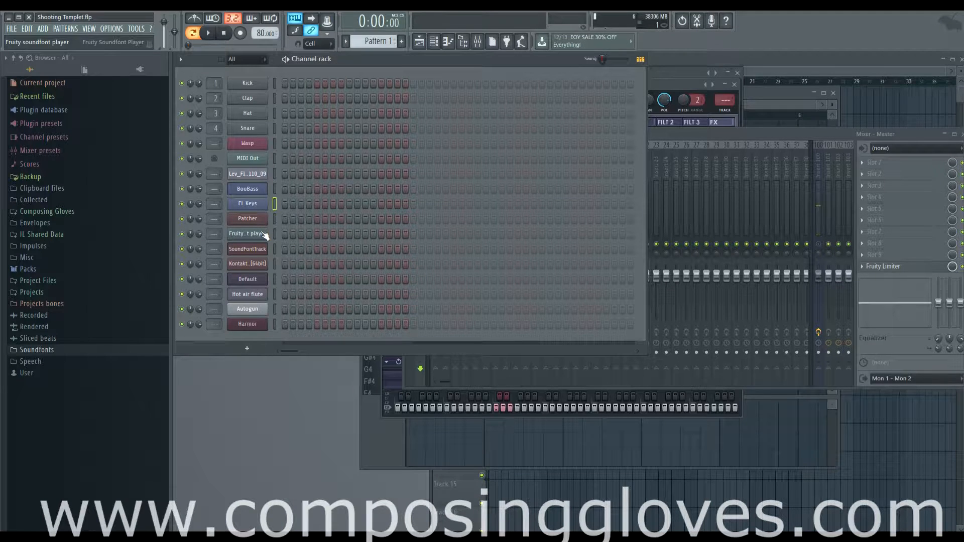
left_click(266, 255)
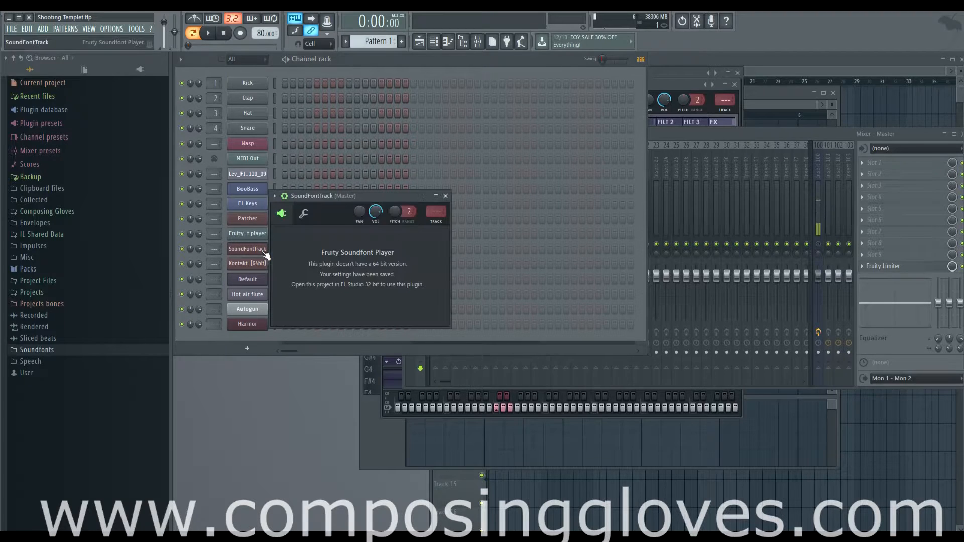
left_click(447, 192)
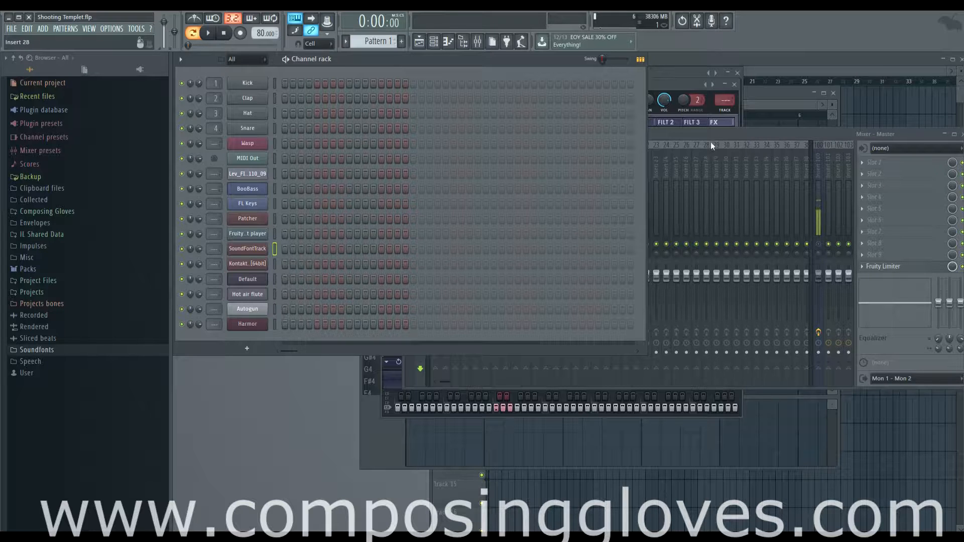
- Move the whole mixer into view and open the full effect plugin list for slot 1 of the Master track
left_click_drag(712, 130, 539, 127)
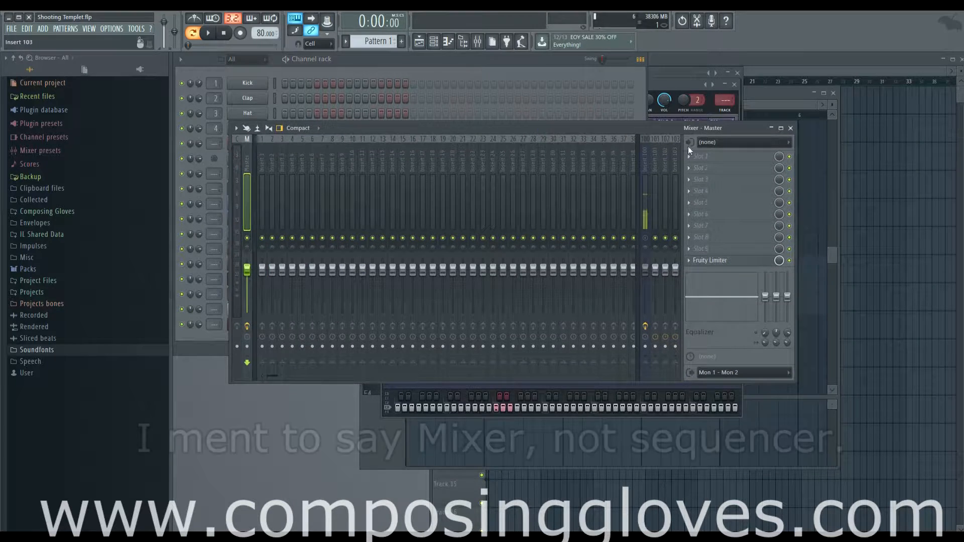
left_click_drag(455, 124, 472, 125)
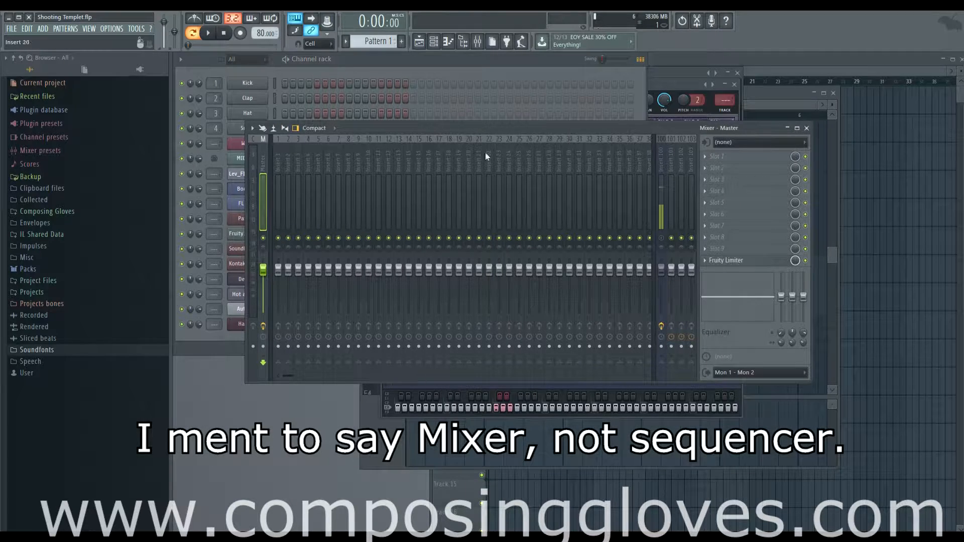
left_click(706, 157)
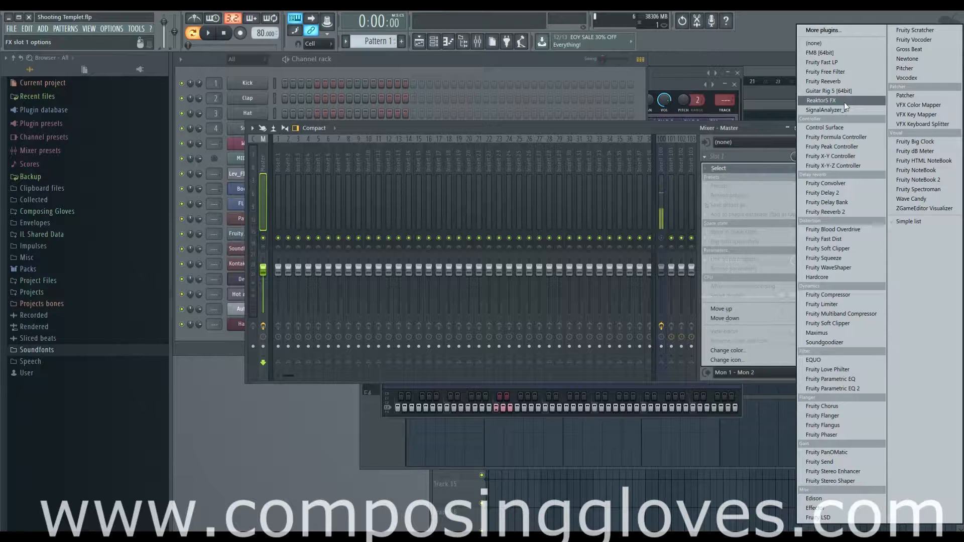
left_click(842, 31)
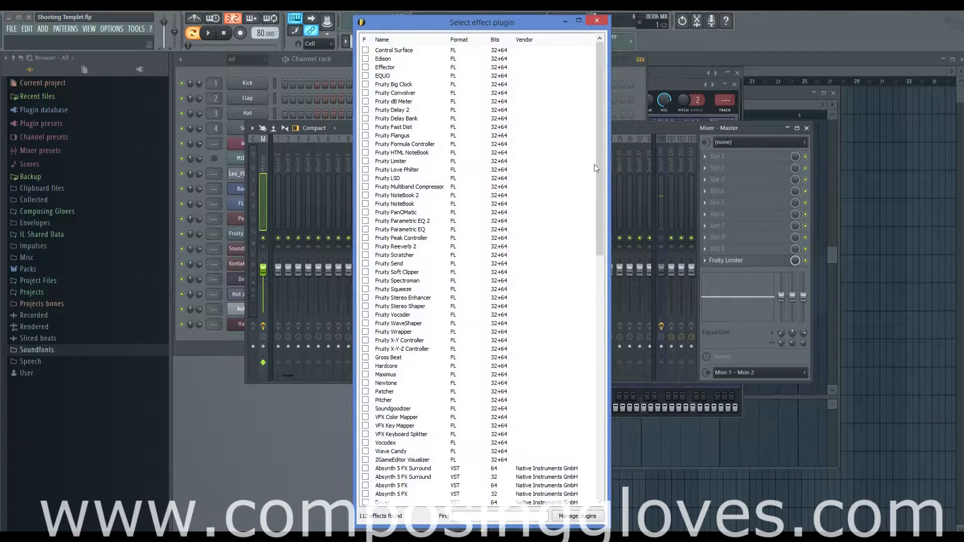
- Look through the effect plugin list, from the native FL effects down to the installed VST effects
left_click_drag(596, 168, 576, 127)
left_click(365, 152)
scroll(520, 324, "down", 14)
scroll(525, 334, "up", 14)
scroll(512, 236, "down", 19)
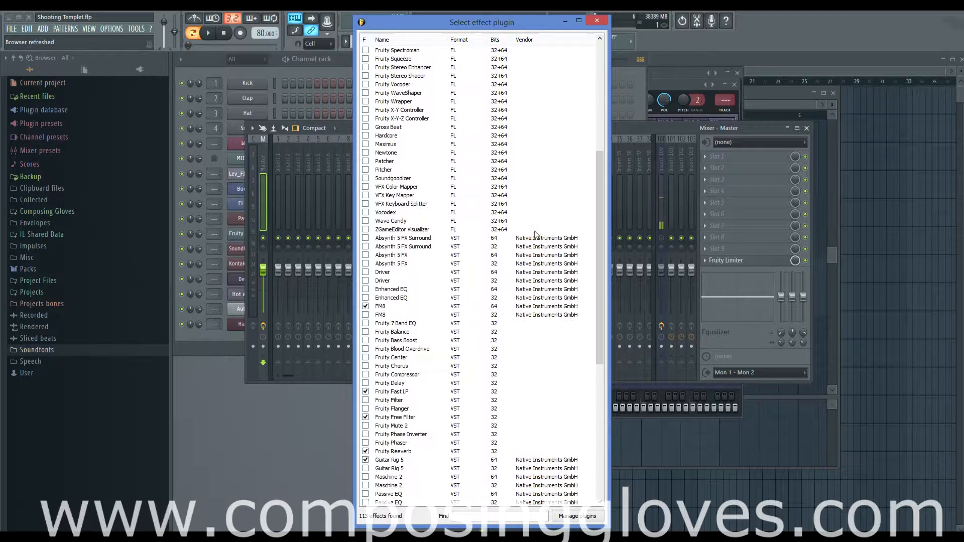
scroll(537, 232, "down", 1)
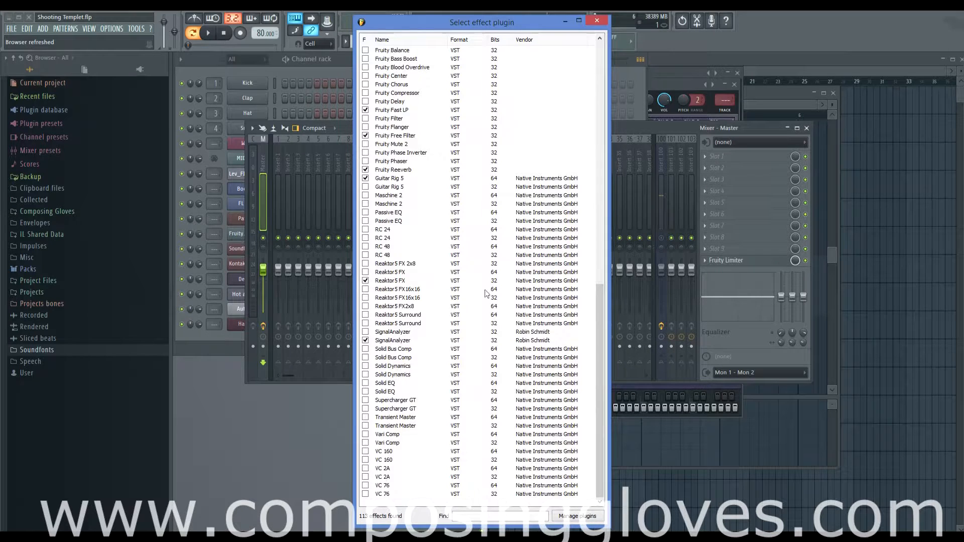
scroll(486, 293, "up", 4)
scroll(401, 310, "down", 4)
- Open the Plugin Manager, look over its search paths and plugin list, and close it
left_click(582, 516)
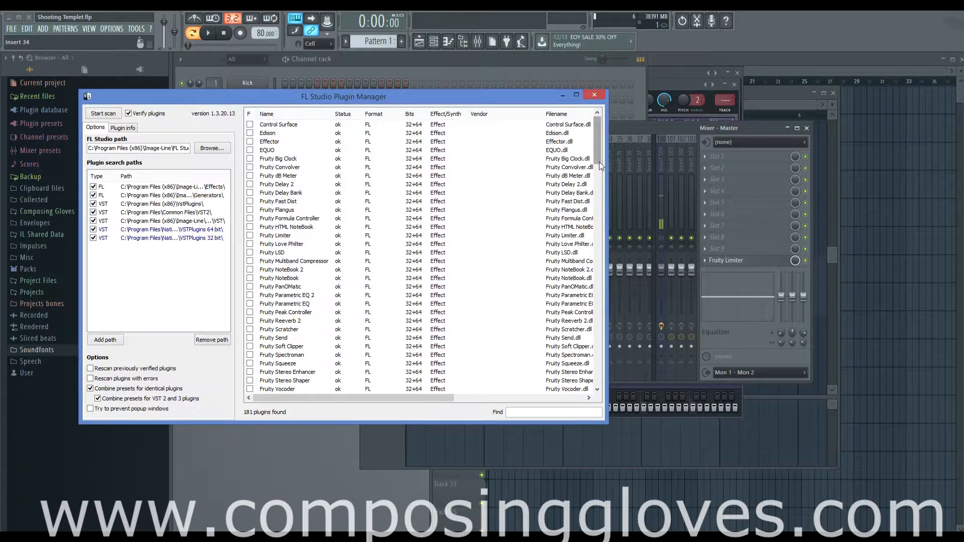
mouse_move(598, 162)
left_mouse_down()
mouse_move(600, 233)
mouse_move(603, 151)
left_mouse_up()
left_click_drag(483, 96, 520, 89)
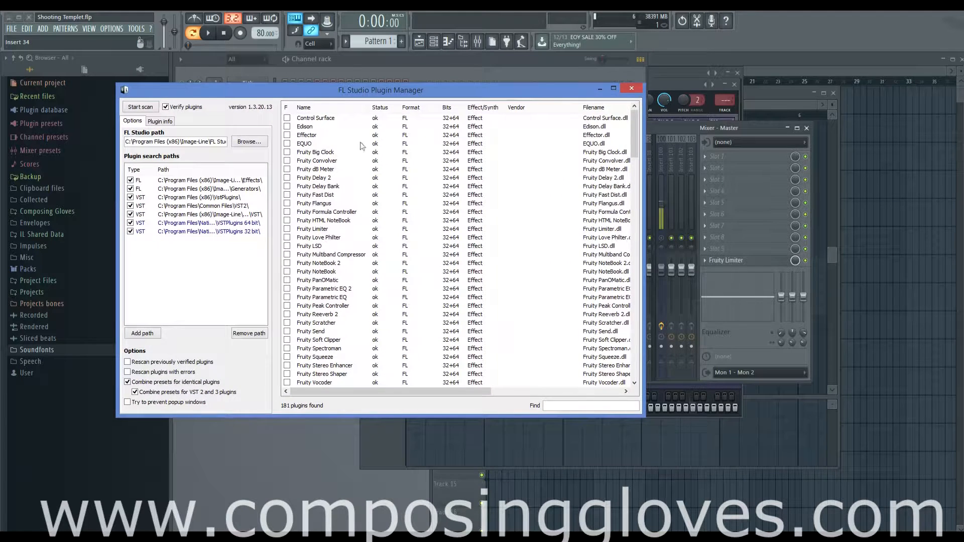
scroll(636, 151, "down", 14)
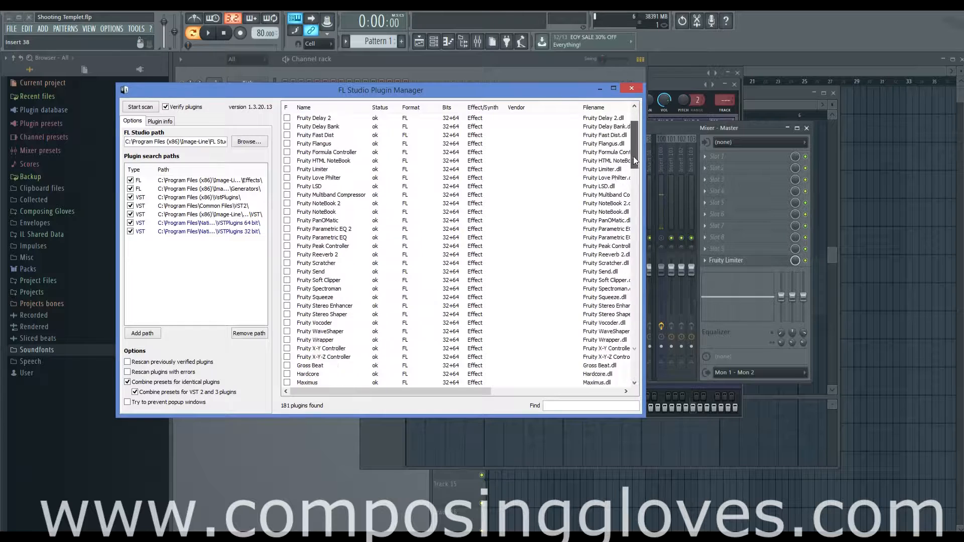
scroll(457, 203, "up", 14)
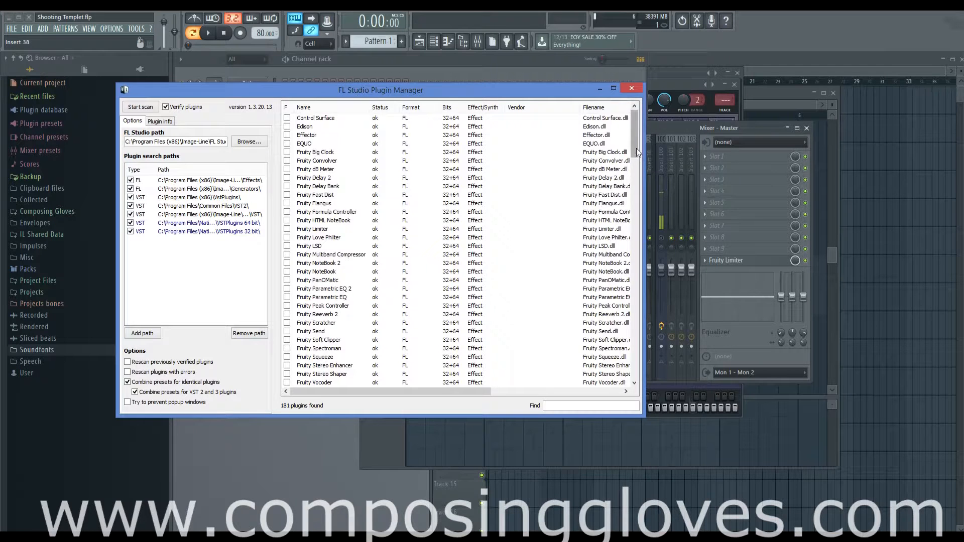
left_click_drag(637, 149, 623, 120)
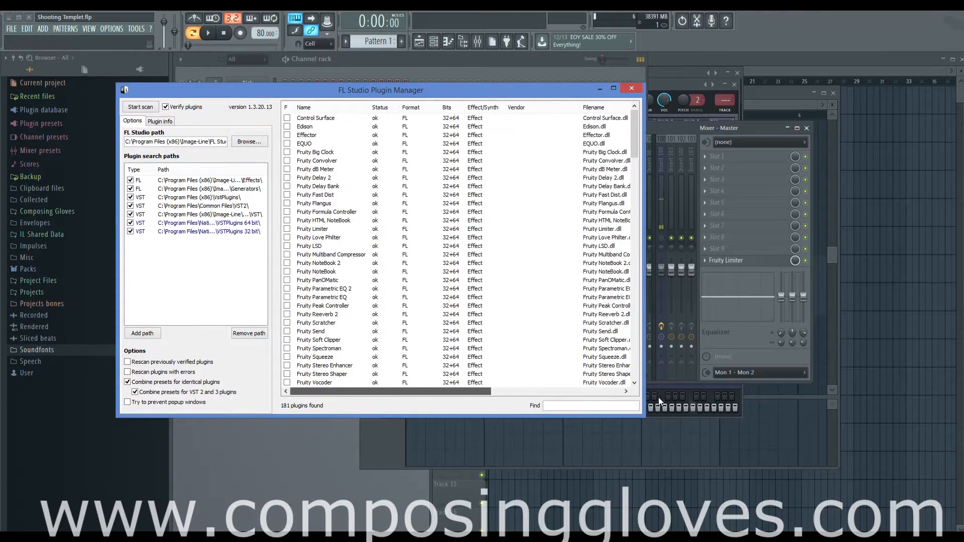
left_click_drag(416, 393, 387, 392)
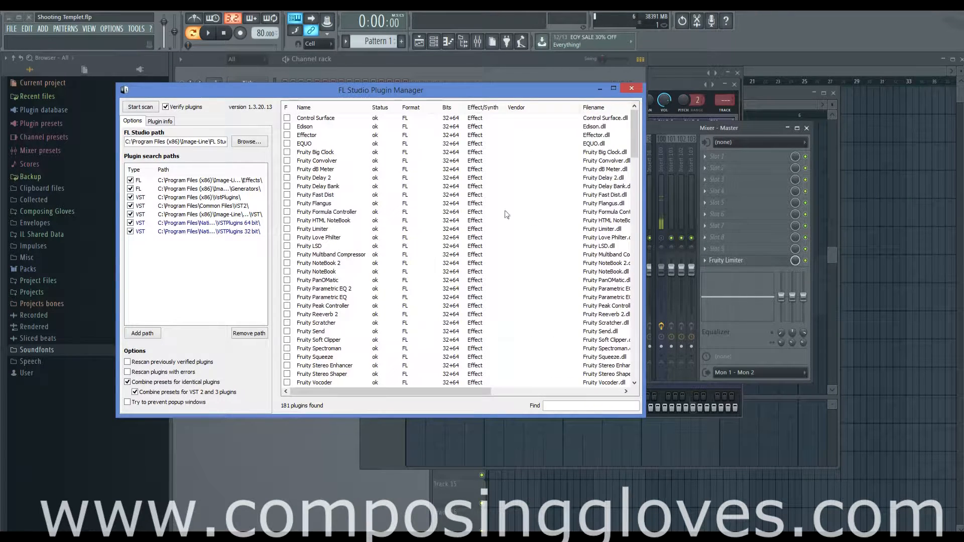
left_click(631, 89)
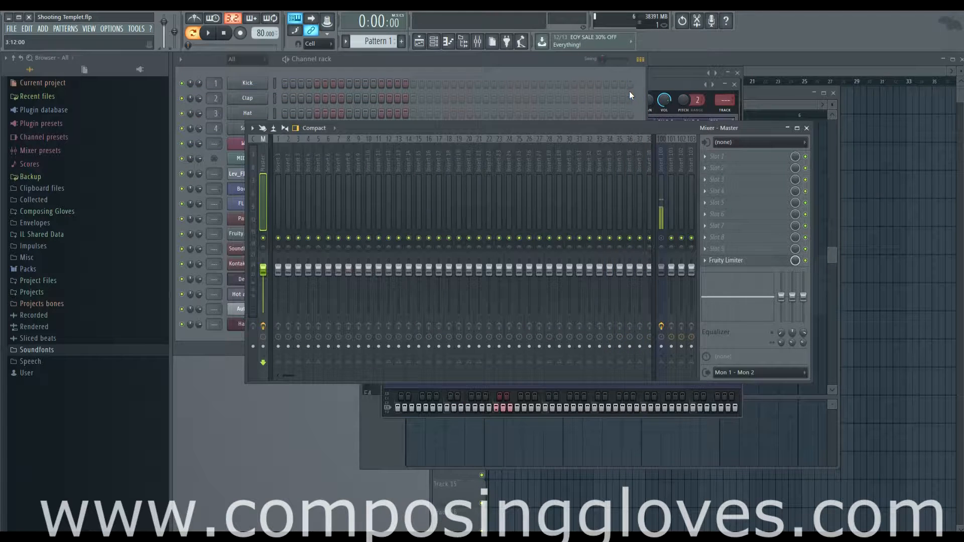
- Move the mixer up and load Fruity Reeverb 2 into slot 1 of the Master track
left_click_drag(579, 136, 571, 101)
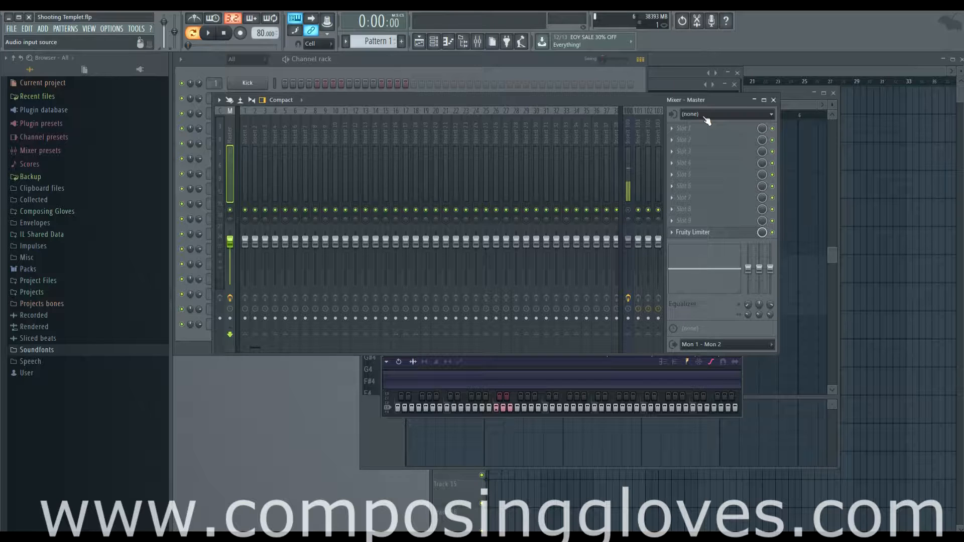
left_click(706, 118)
left_click(704, 117)
left_click_drag(643, 101, 645, 96)
left_click(678, 122)
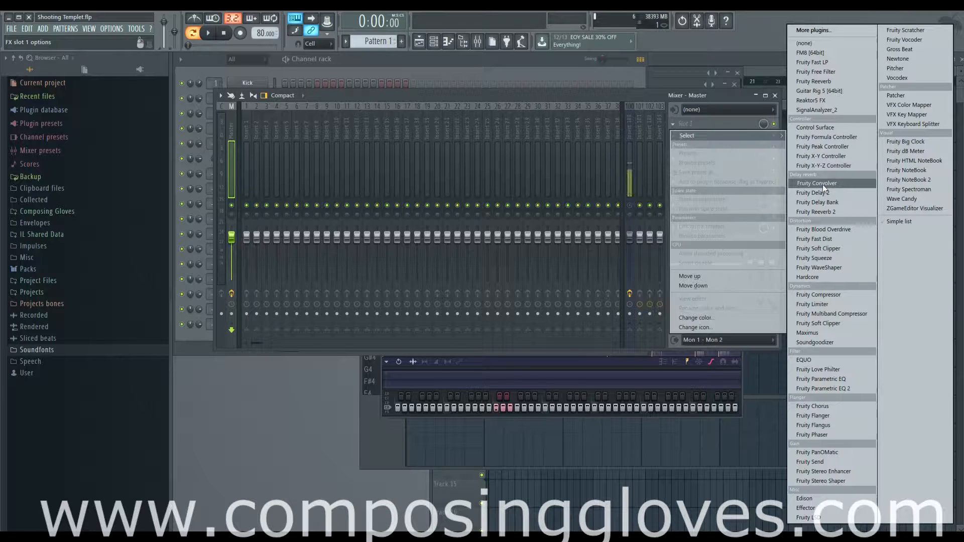
left_click(846, 212)
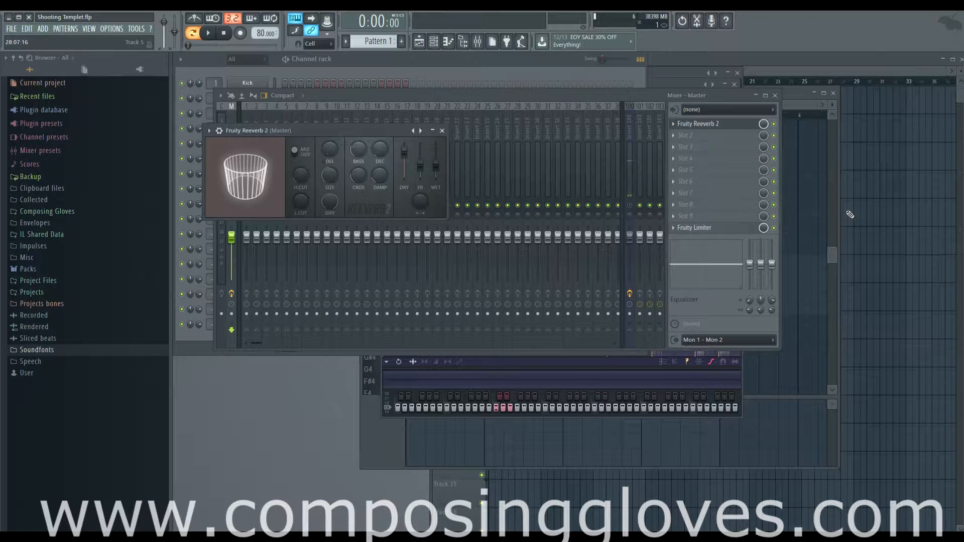
- Move the mixer down, bring the Sytrus window to the front and load its Default preset
left_click_drag(633, 97, 672, 166)
left_click(672, 85)
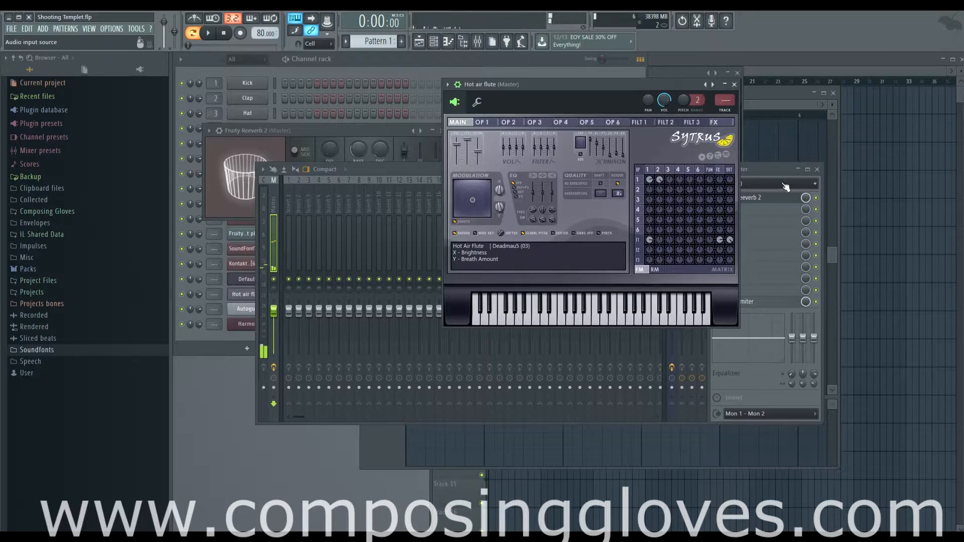
left_click(713, 84)
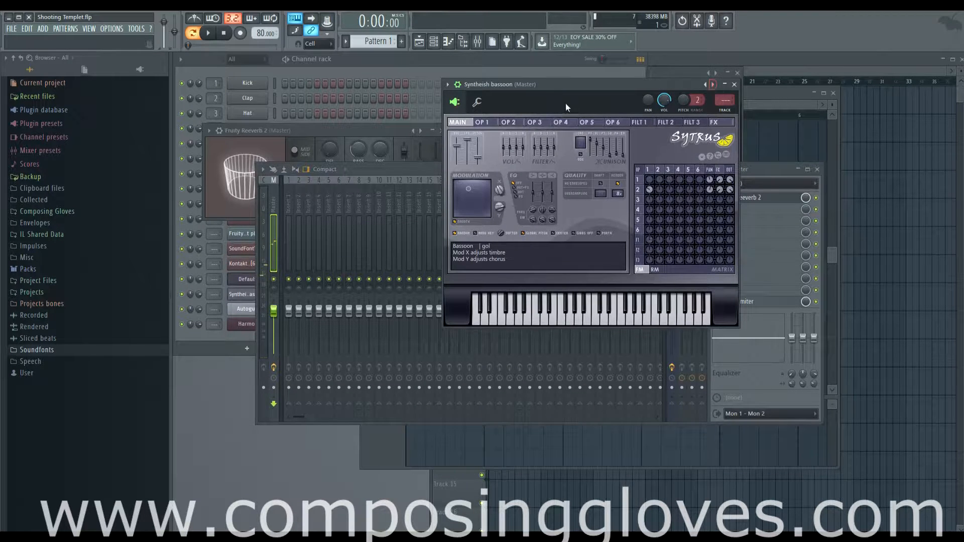
left_click(447, 85)
mouse_move(456, 114)
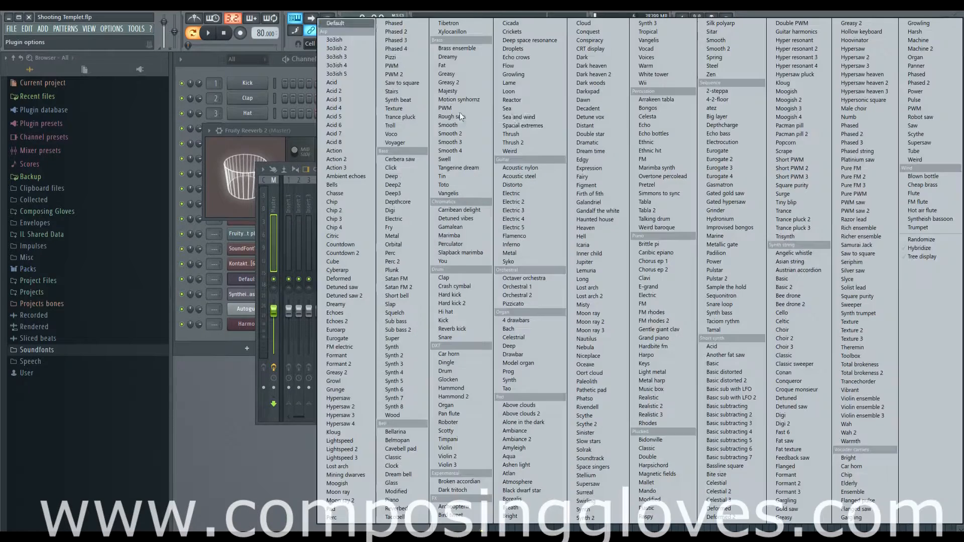
left_click(330, 19)
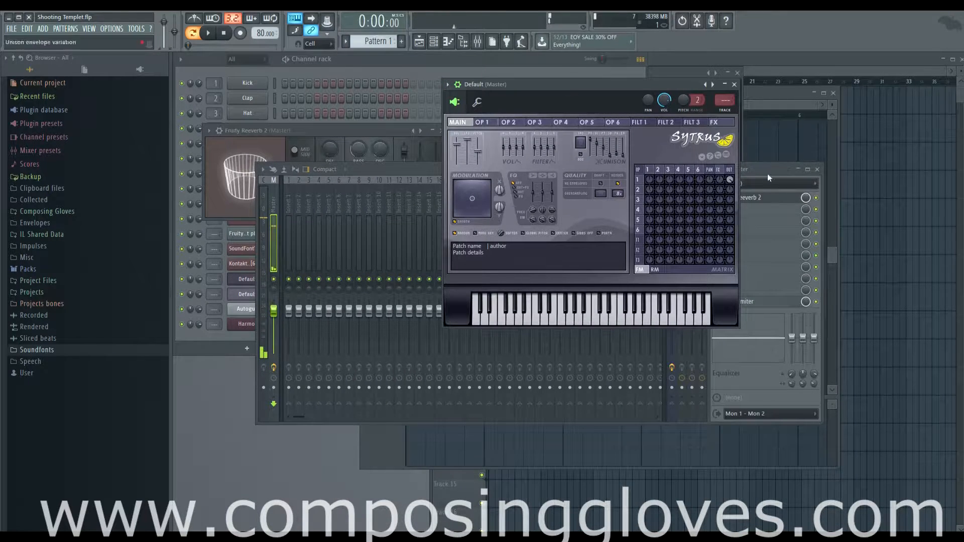
- Toggle Fruity Reeverb 2 off and on in the Master track to compare the Sytrus sound with and without reverb
left_click(817, 201)
left_click(816, 198)
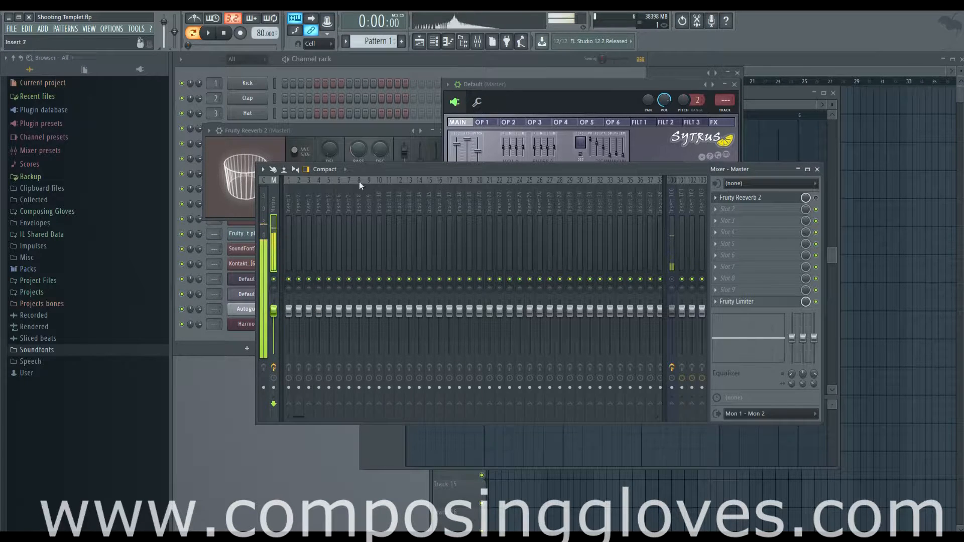
left_click(656, 108)
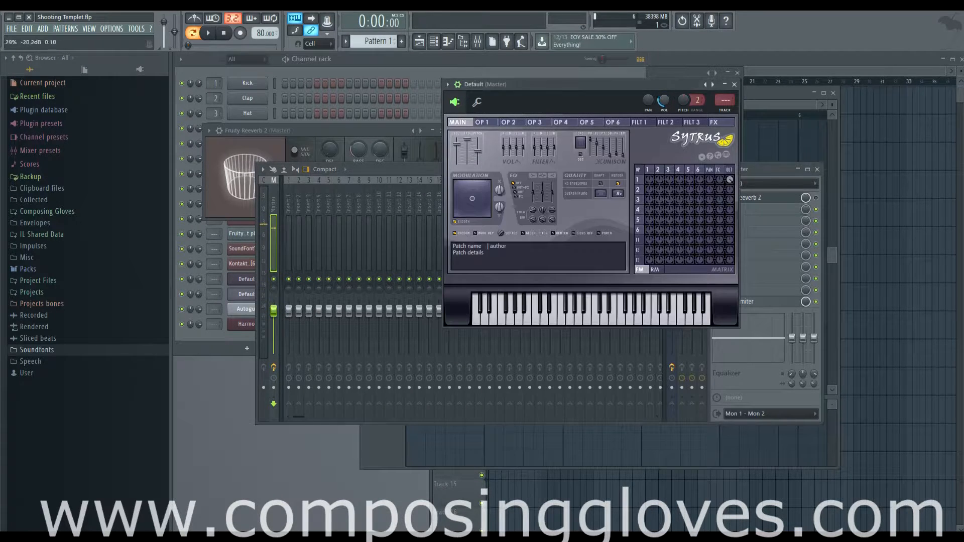
key("F7")
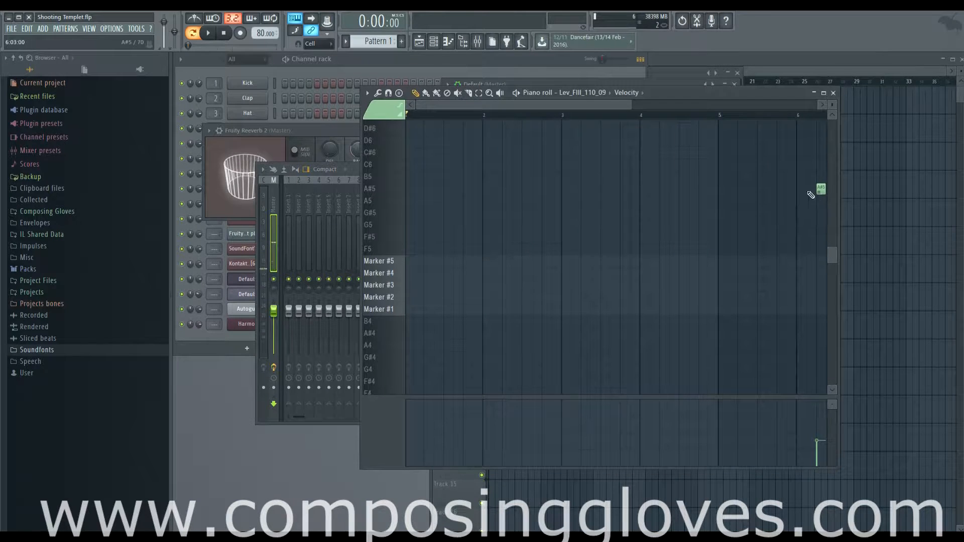
left_click(616, 82)
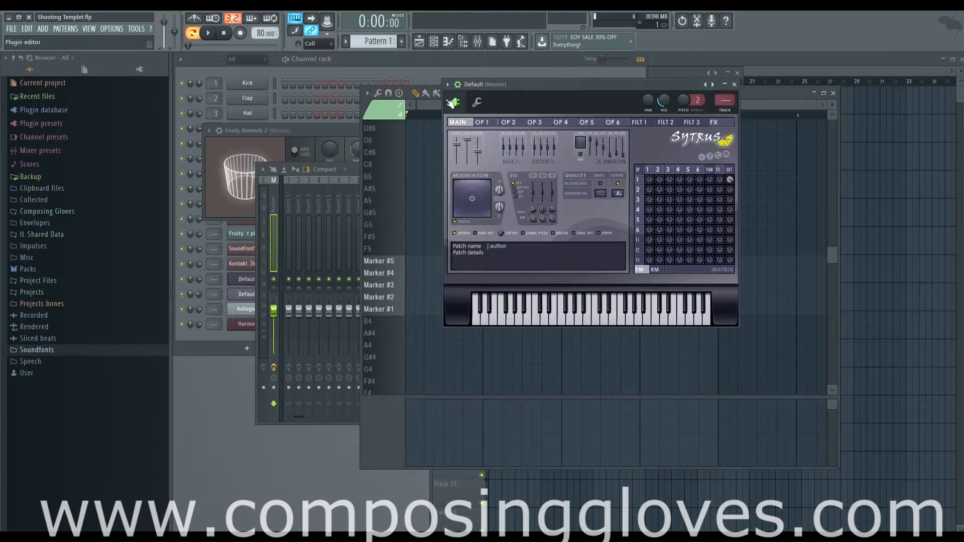
left_click(350, 173)
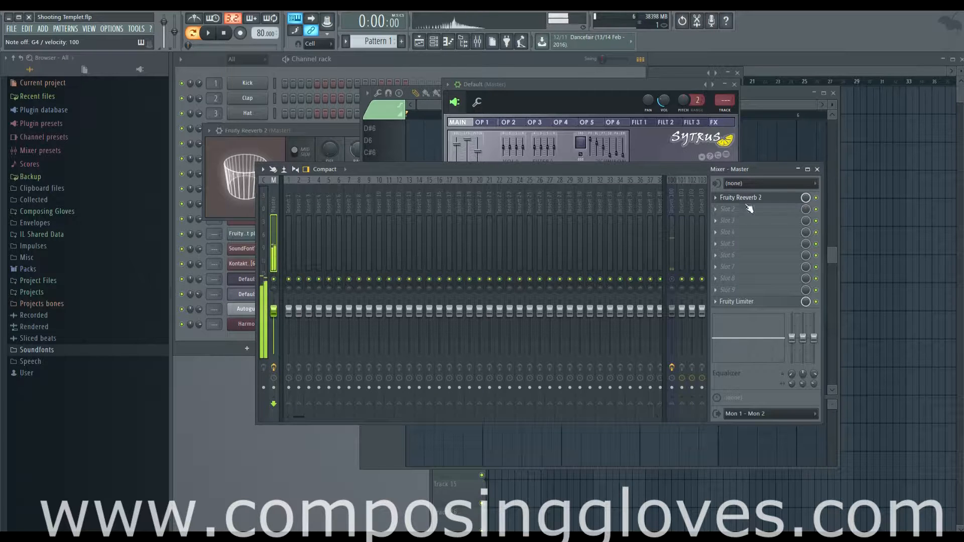
- Replace Fruity Reeverb 2 with Fruity Delay 2 in slot 1 of the Master track, move its window up slightly and play a note
right_click(780, 198)
mouse_move(781, 210)
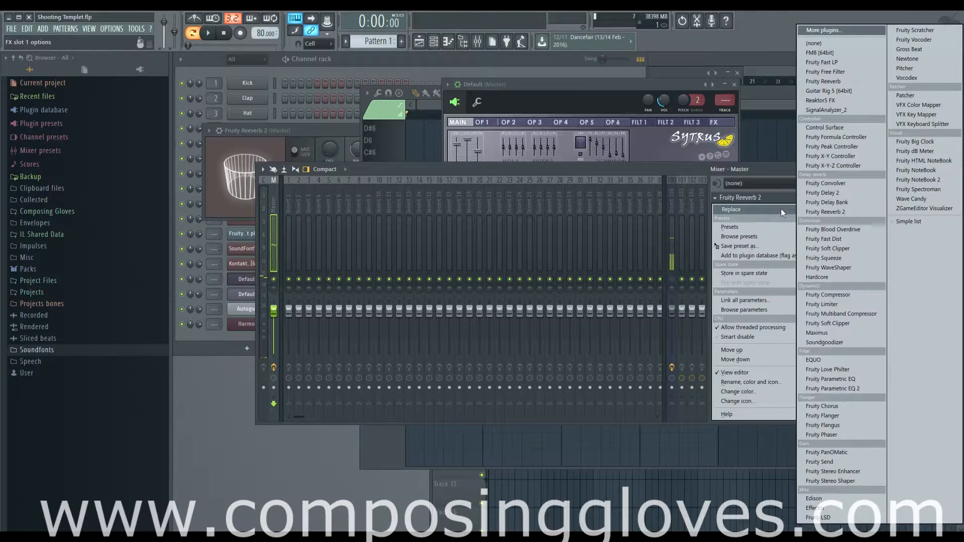
left_click(868, 194)
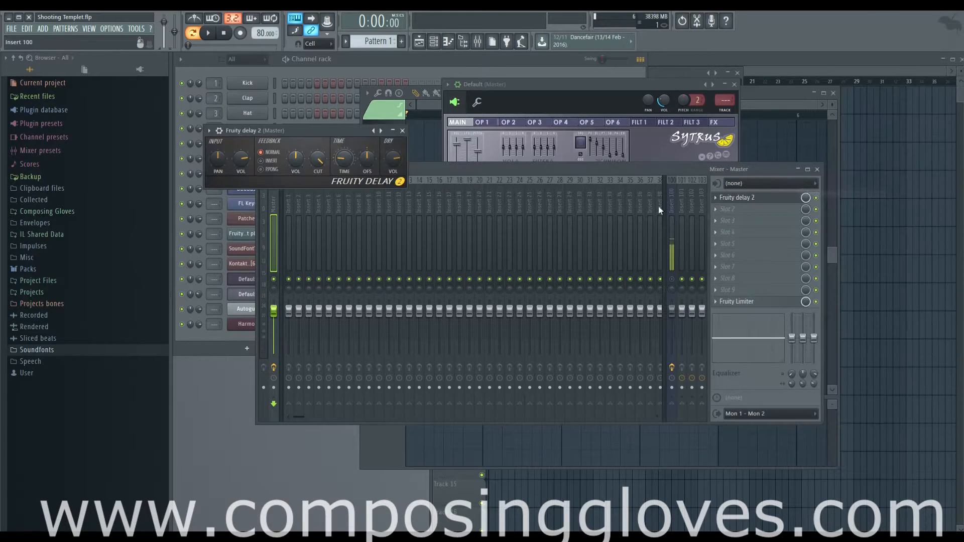
left_click_drag(332, 125, 338, 115)
key("b")
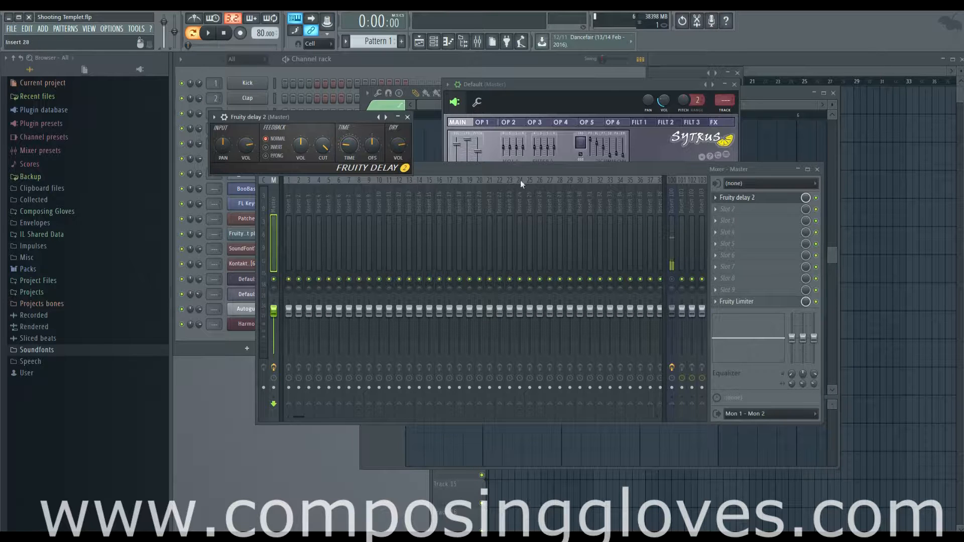
- Load Fruity Reeverb 2 and Fruity Delay Bank in turn into slot 1 of the Master track
left_click(716, 197)
mouse_move(753, 210)
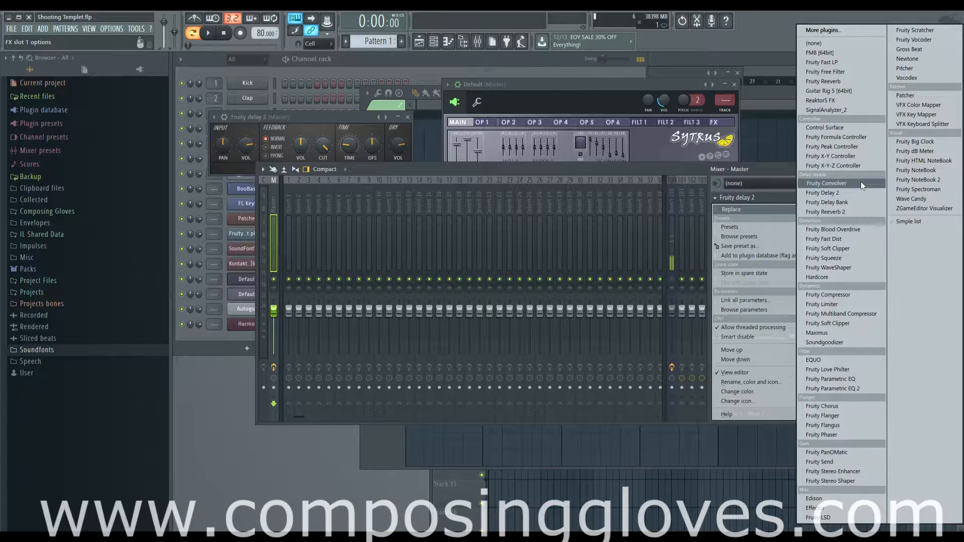
left_click(863, 213)
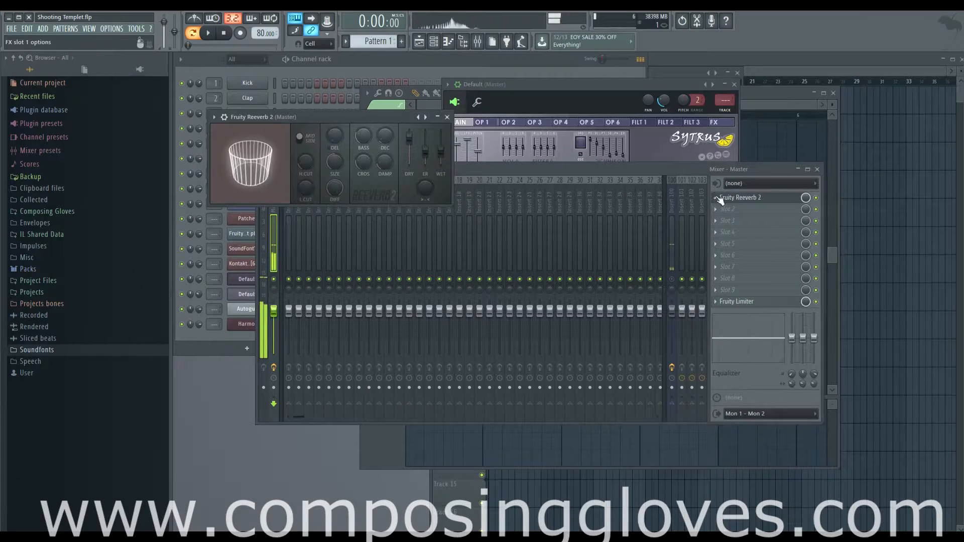
left_click(718, 198)
mouse_move(808, 213)
left_click(842, 205)
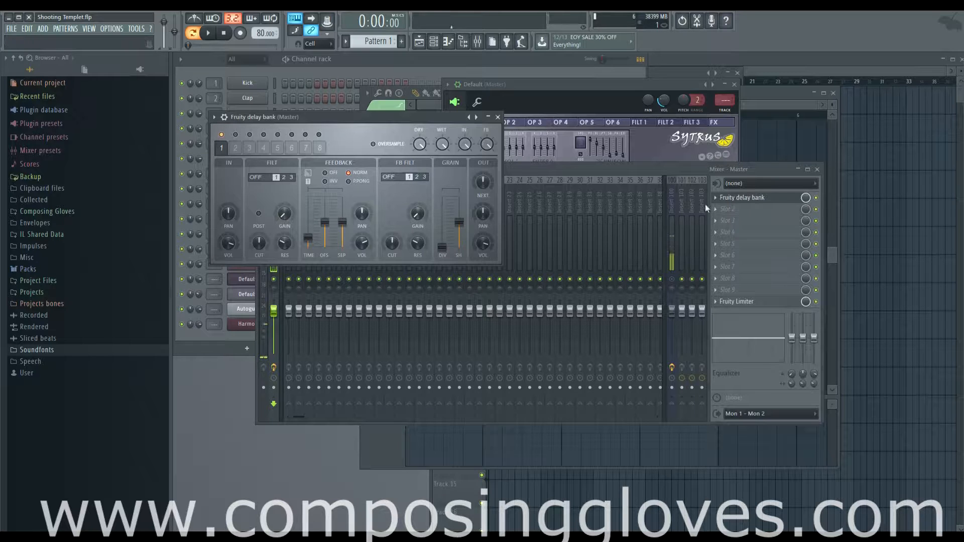
- Load Fruity Blood Overdrive into slot 1 of the Master track and raise PreBand to about 0.36 and PreAmp to about 0.47
left_click(718, 197)
left_click(838, 229)
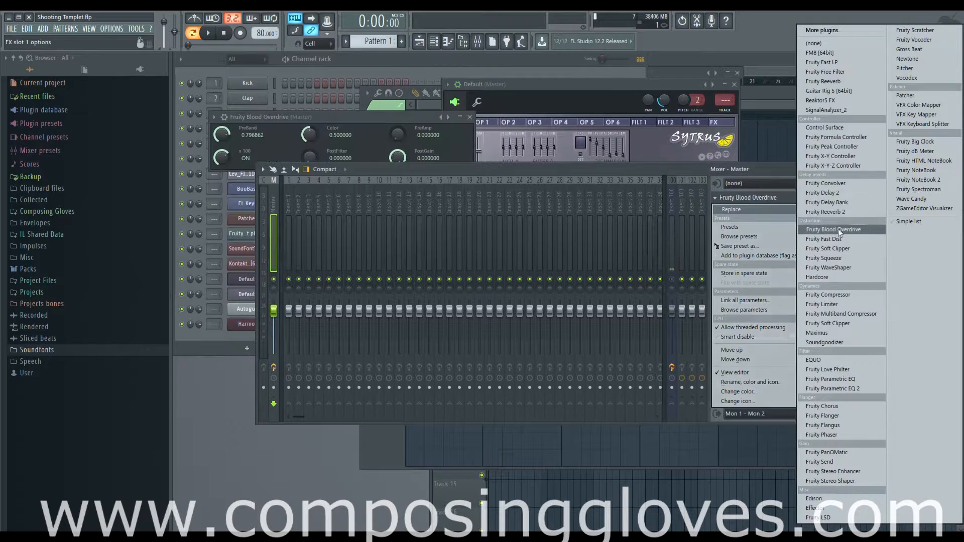
left_click(849, 230)
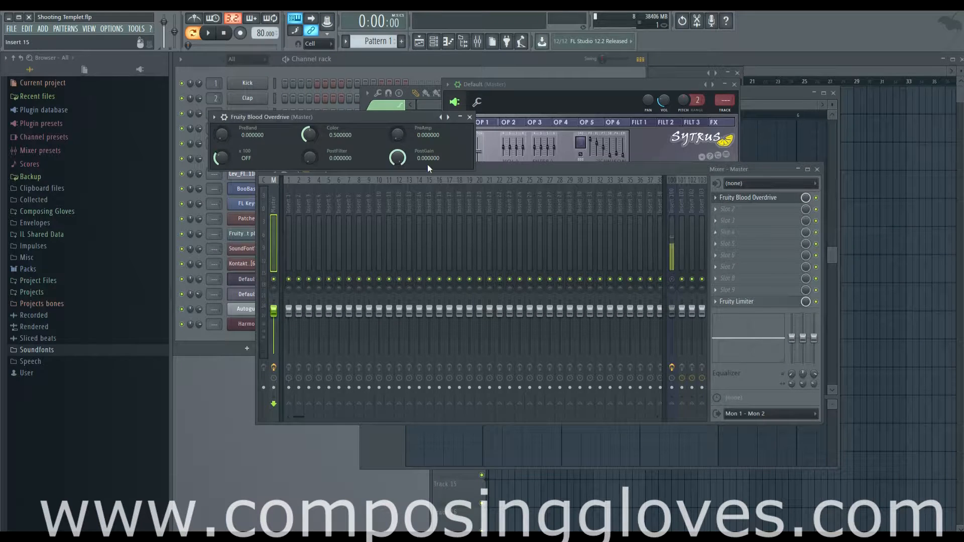
left_click_drag(401, 139, 397, 166)
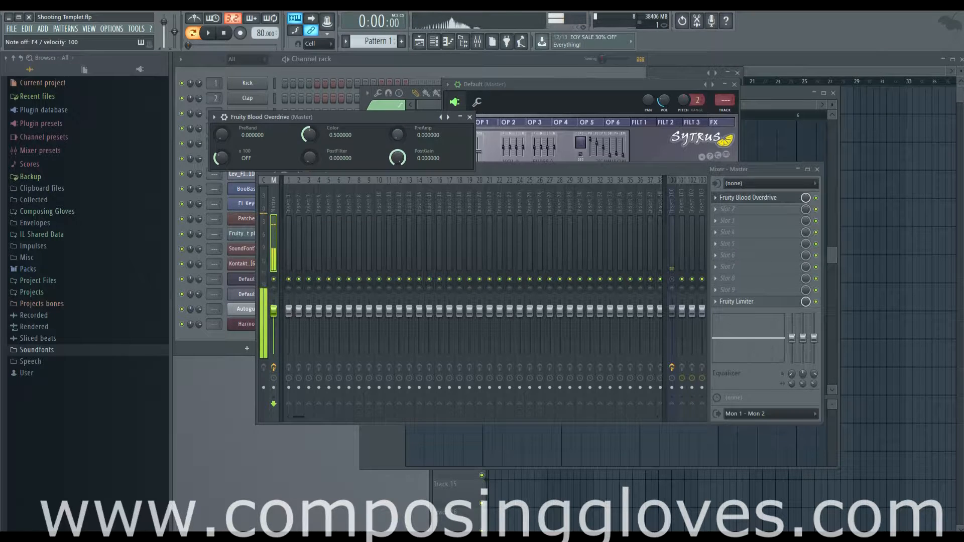
left_click_drag(222, 135, 222, 100)
left_click_drag(396, 134, 395, 115)
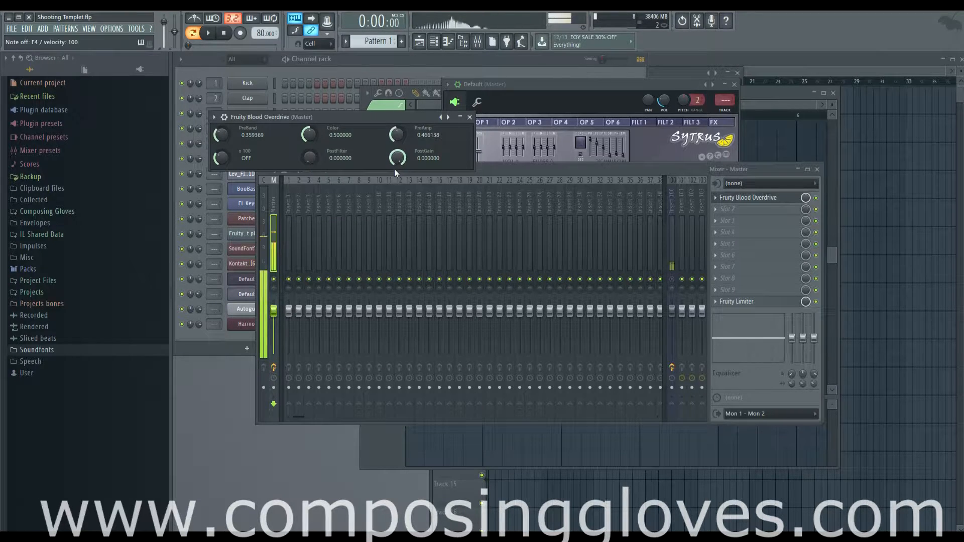
- Replace Fruity Blood Overdrive with Fruity Fast Dist in slot 1 of the Master track and try its Mix control
left_click(723, 198)
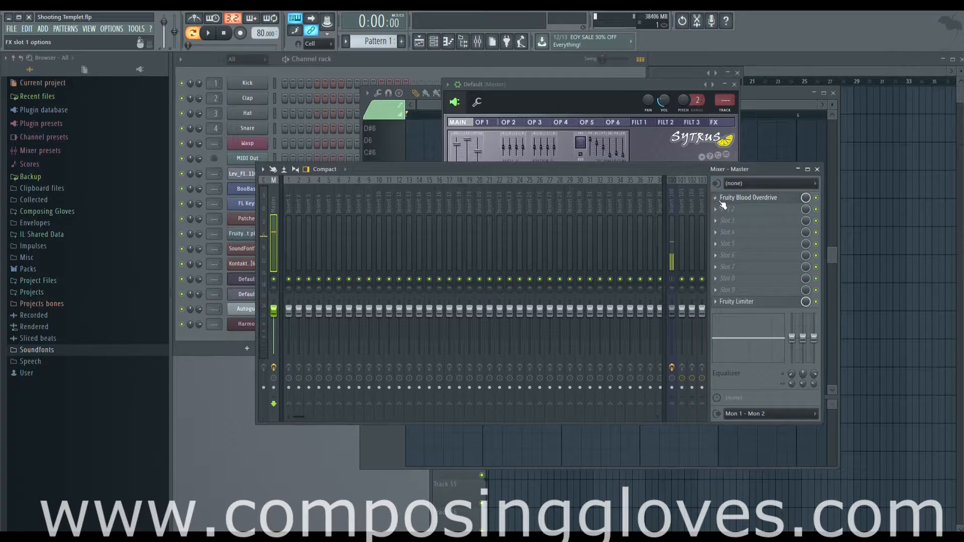
right_click(723, 204)
mouse_move(749, 209)
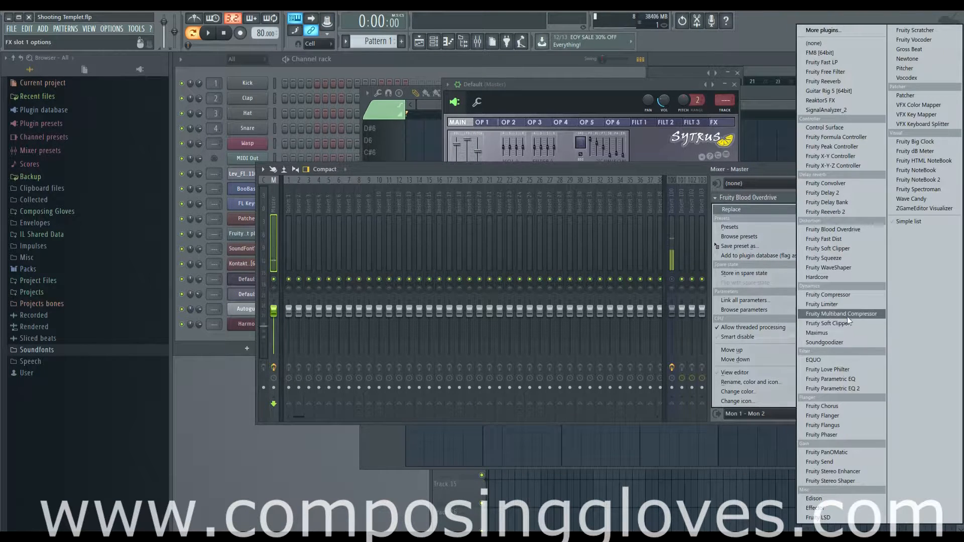
left_click(868, 240)
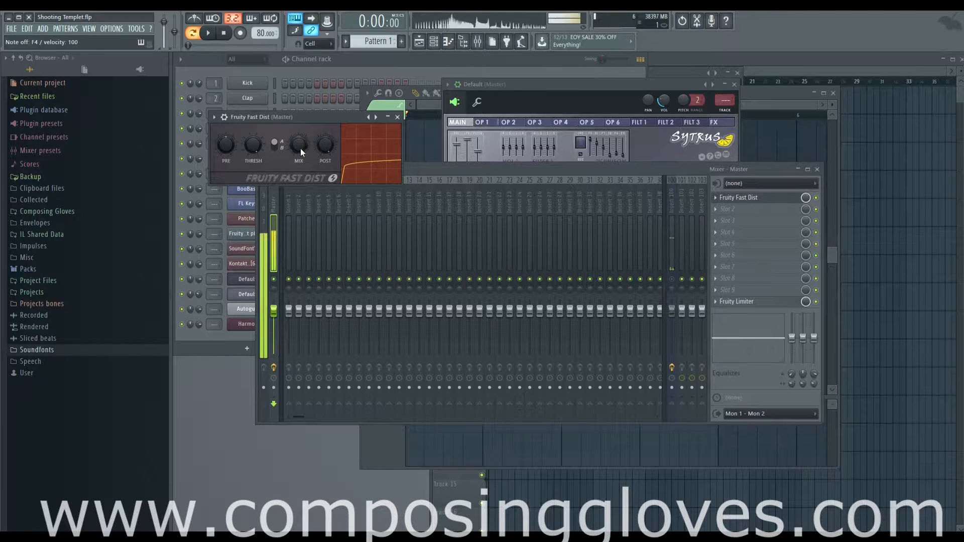
mouse_move(303, 146)
left_mouse_down()
mouse_move(303, 194)
mouse_move(303, 145)
left_mouse_up()
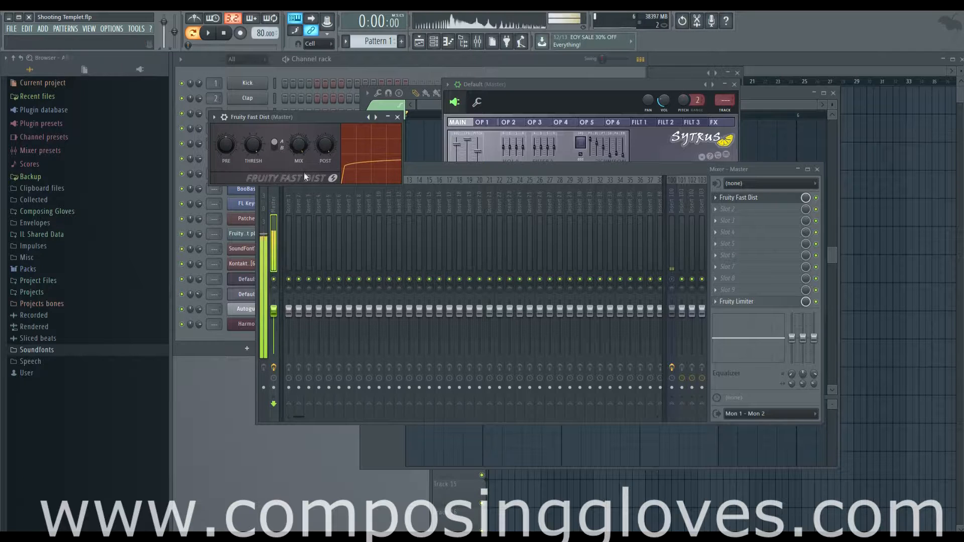
- Replace Fruity Fast Dist with Fruity WaveShaper in slot 1 of the Master track and bend its shaping curve upward
left_click(715, 197)
mouse_move(754, 210)
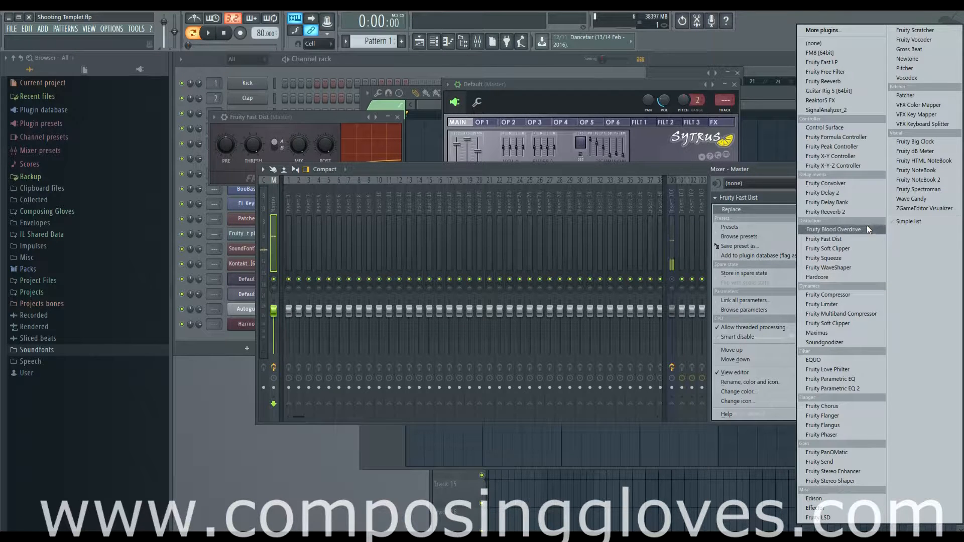
left_click(870, 266)
left_click_drag(278, 184, 279, 164)
right_click(216, 178)
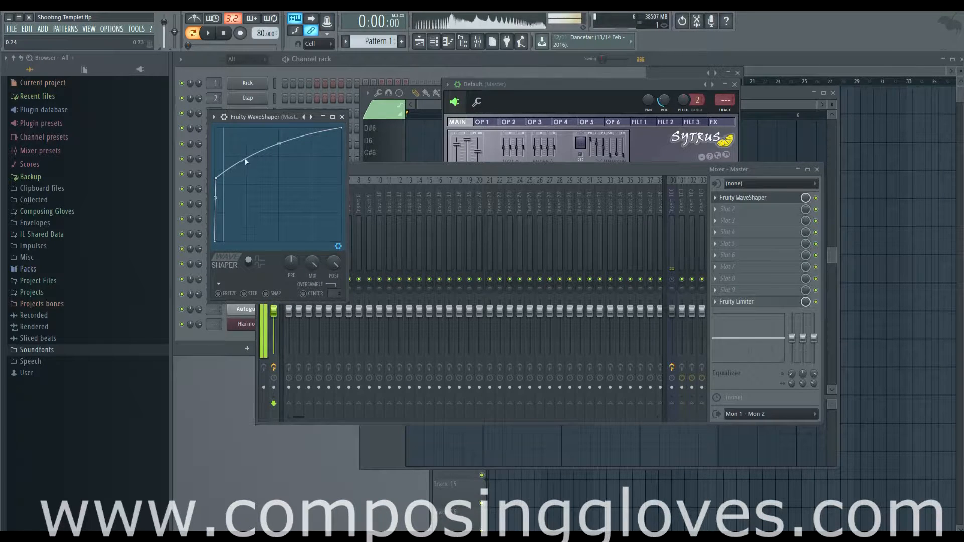
- Replace Fruity WaveShaper with Fruity Compressor in slot 1 of the Master track
left_click(715, 197)
mouse_move(750, 209)
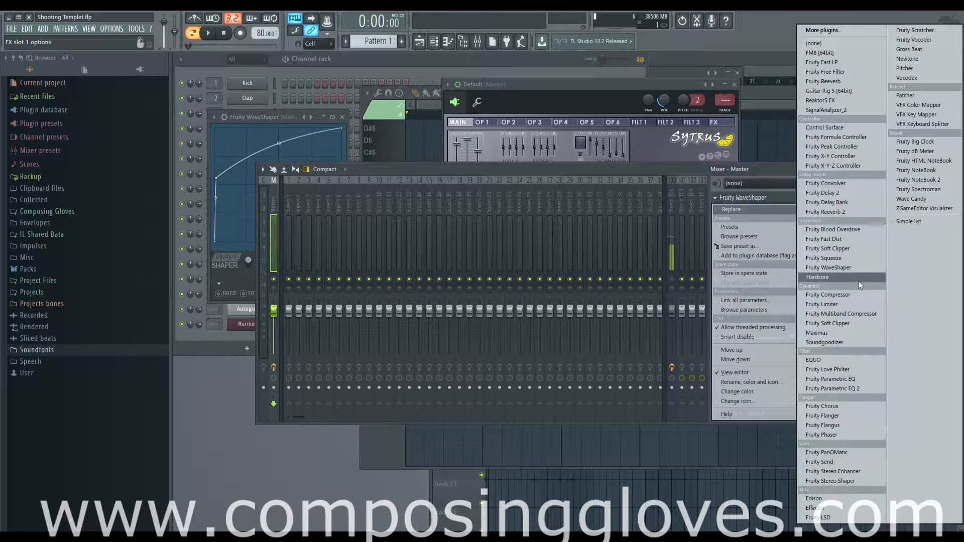
left_click(873, 295)
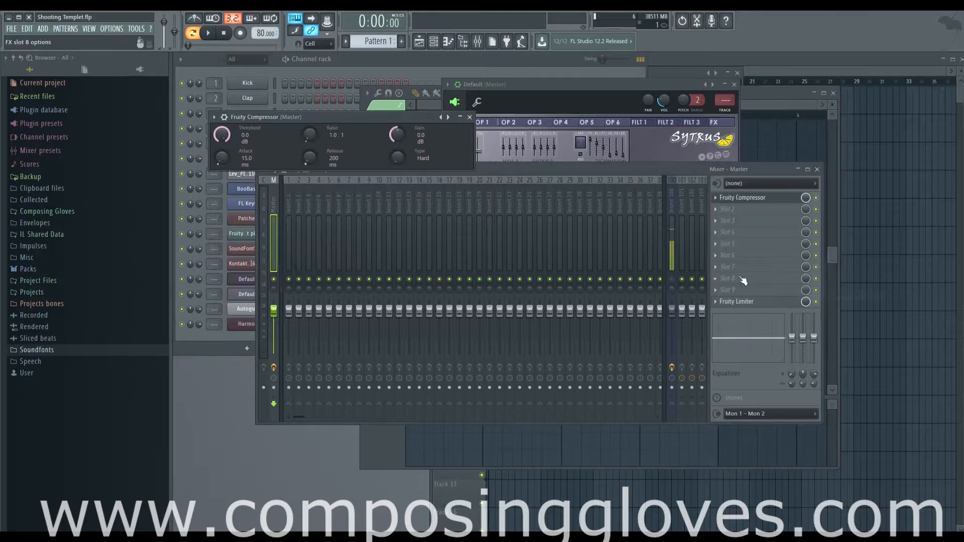
- Replace Fruity Compressor with Fruity Limiter in slot 1 of the Master track
left_click(716, 198)
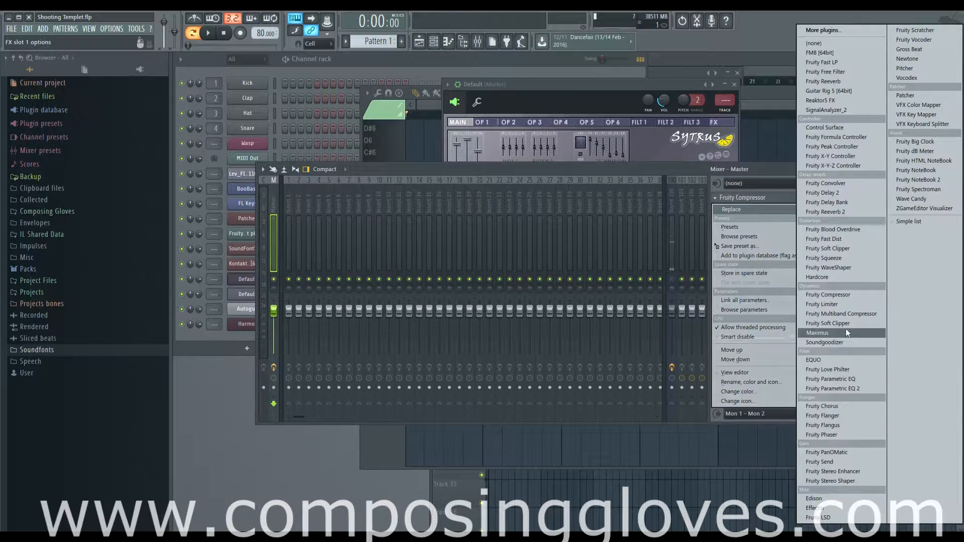
left_click(858, 305)
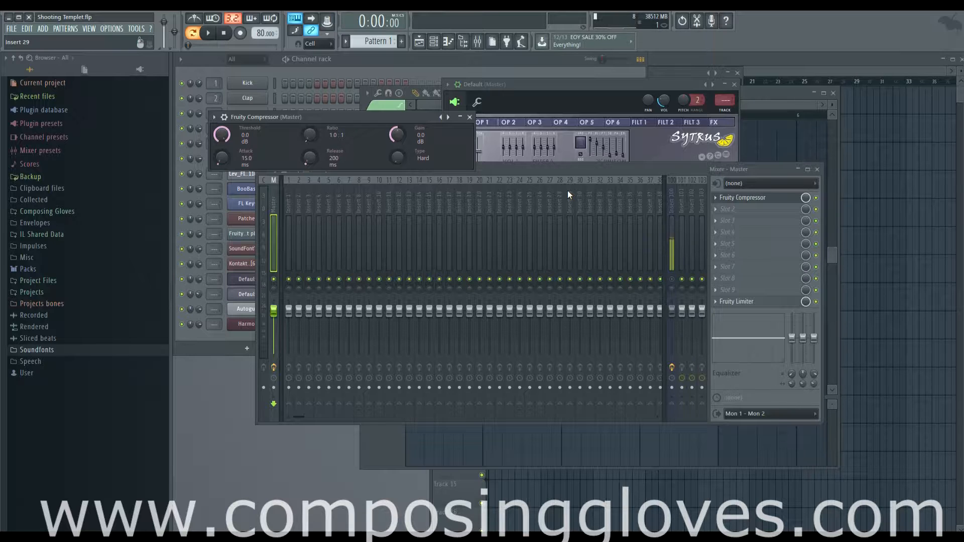
left_click(722, 200)
mouse_move(733, 208)
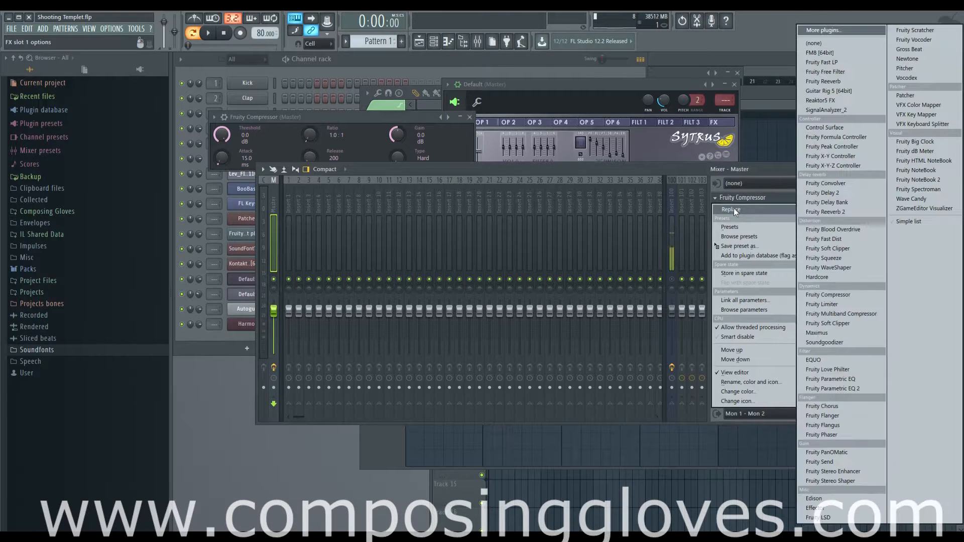
left_click(875, 305)
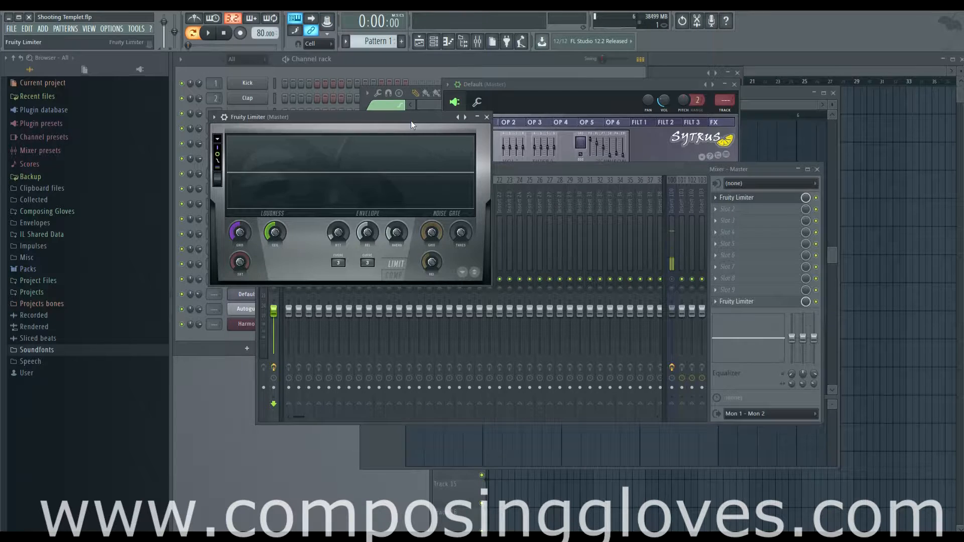
left_click(715, 198)
mouse_move(738, 206)
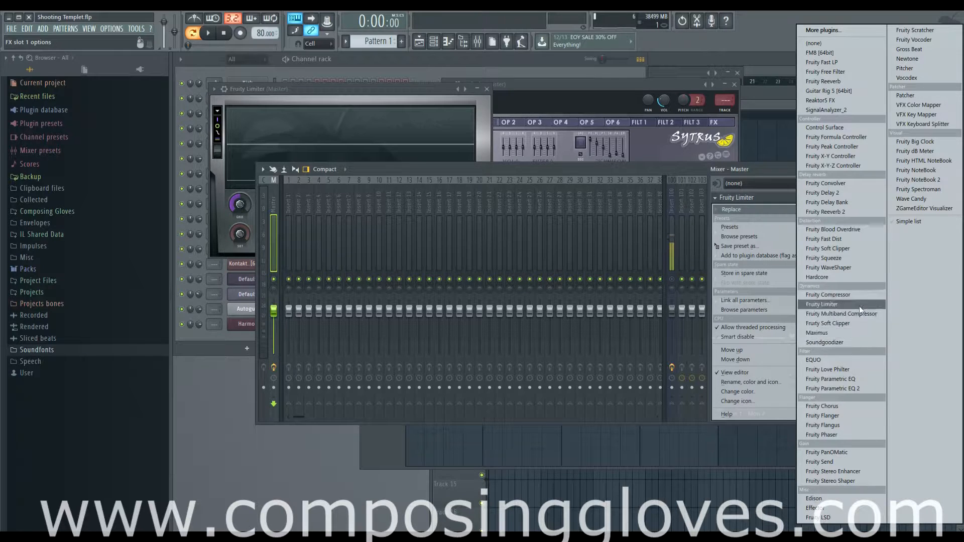
left_click(651, 169)
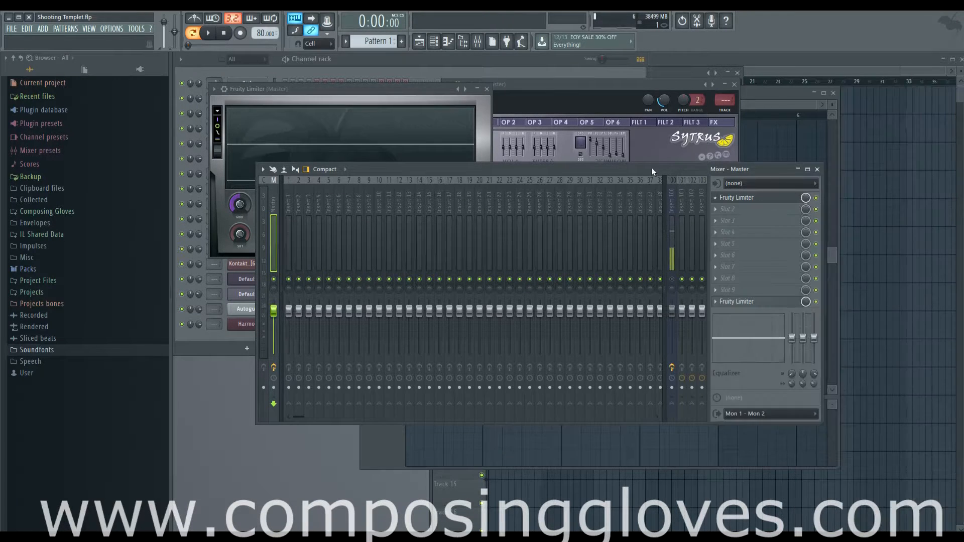
left_click(410, 93)
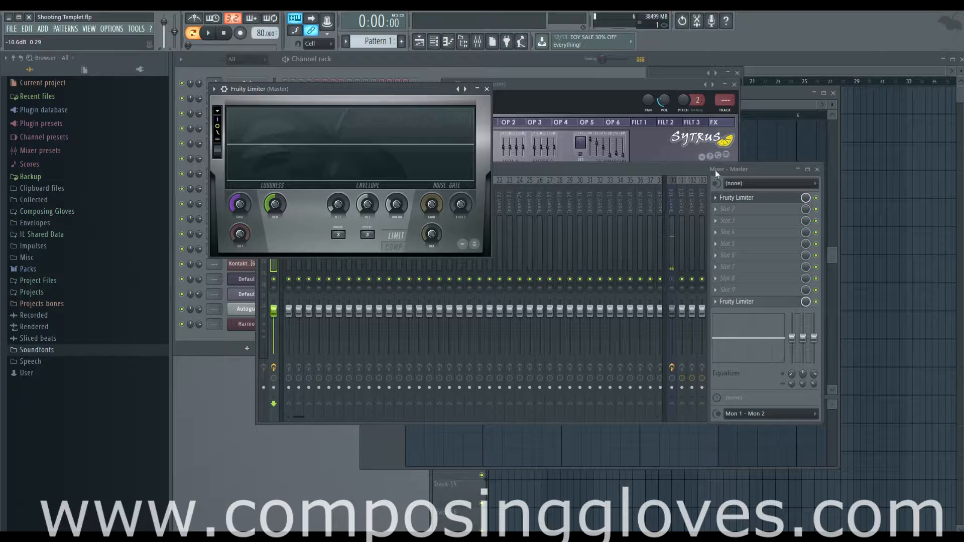
left_click(736, 199)
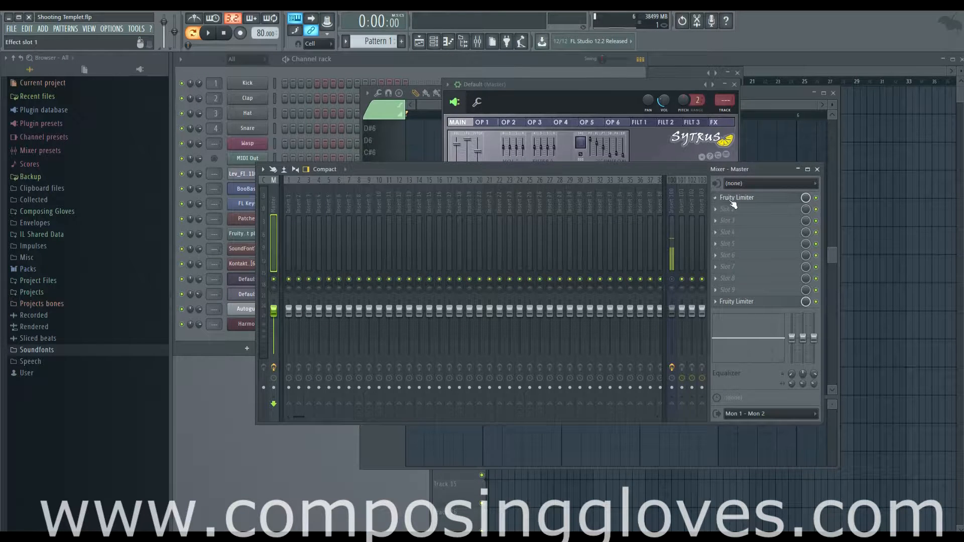
left_click(734, 199)
- Switch the Fruity Limiter in slot 1 to its compressor mode and look at the sidechain input choices
left_click(402, 246)
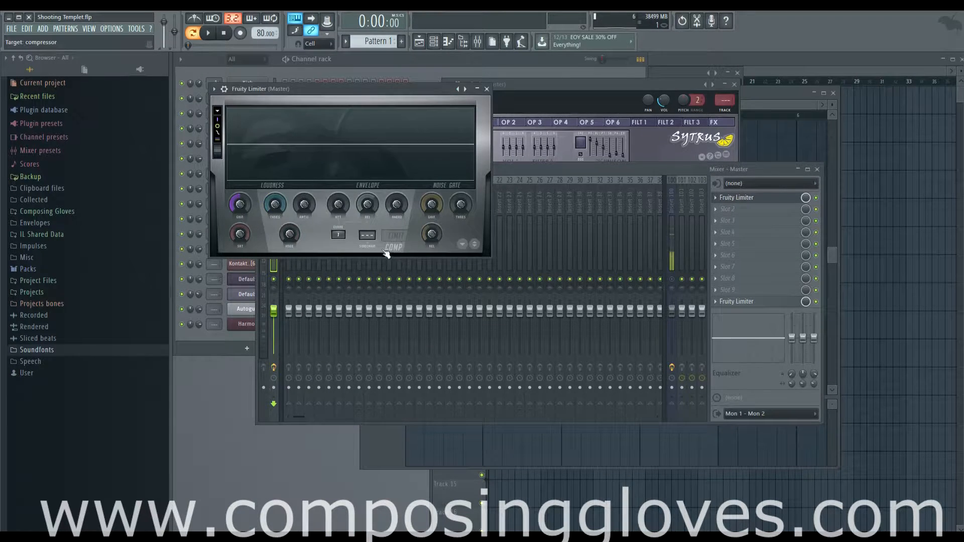
left_click(367, 236)
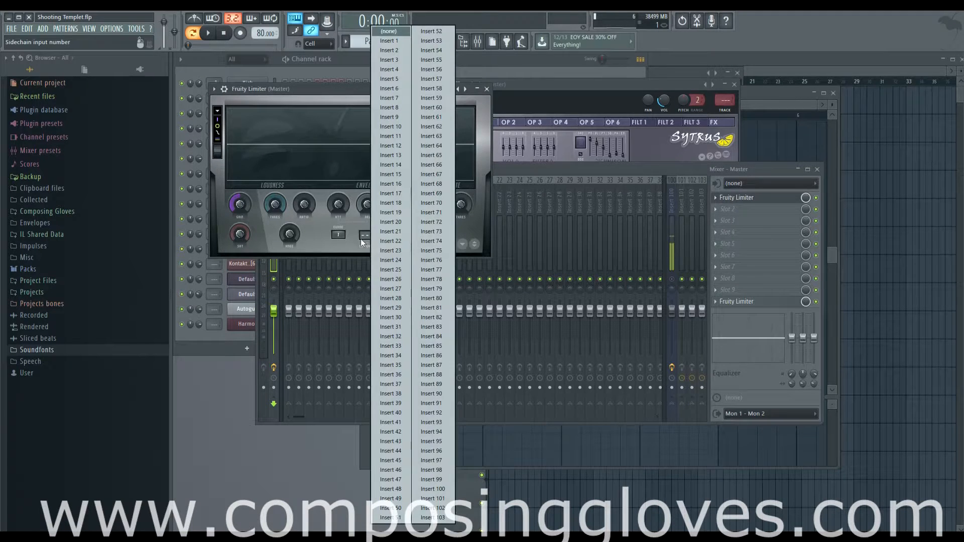
left_click(361, 244)
left_click(716, 197)
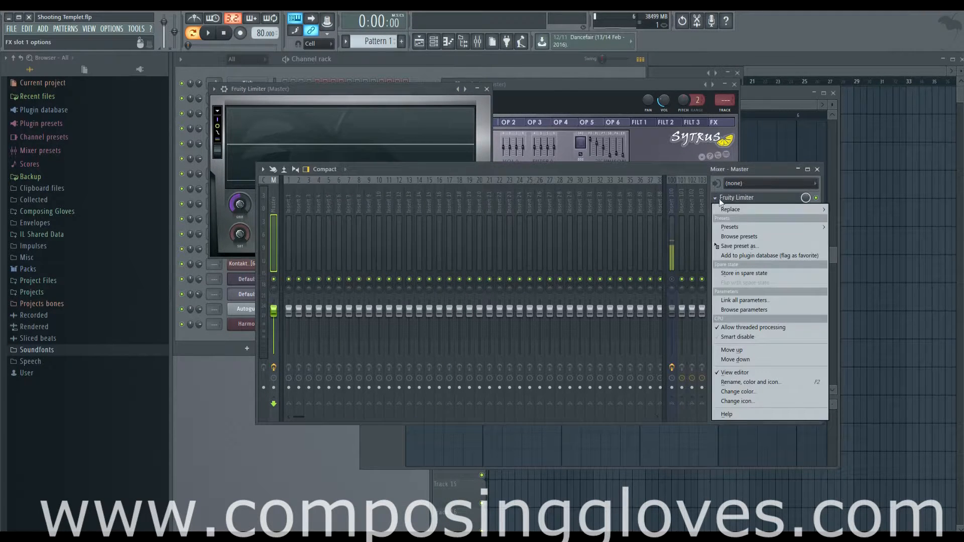
mouse_move(745, 210)
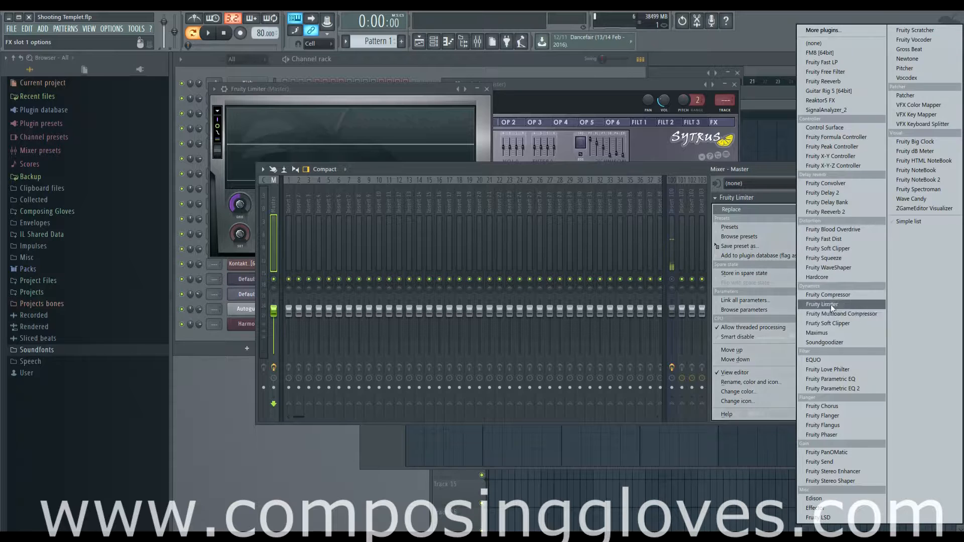
left_click(590, 165)
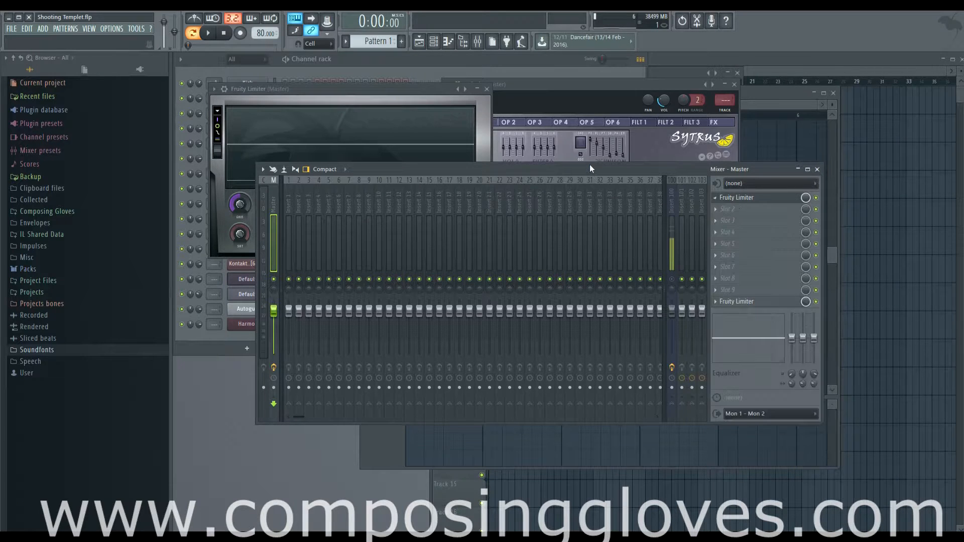
left_click(407, 101)
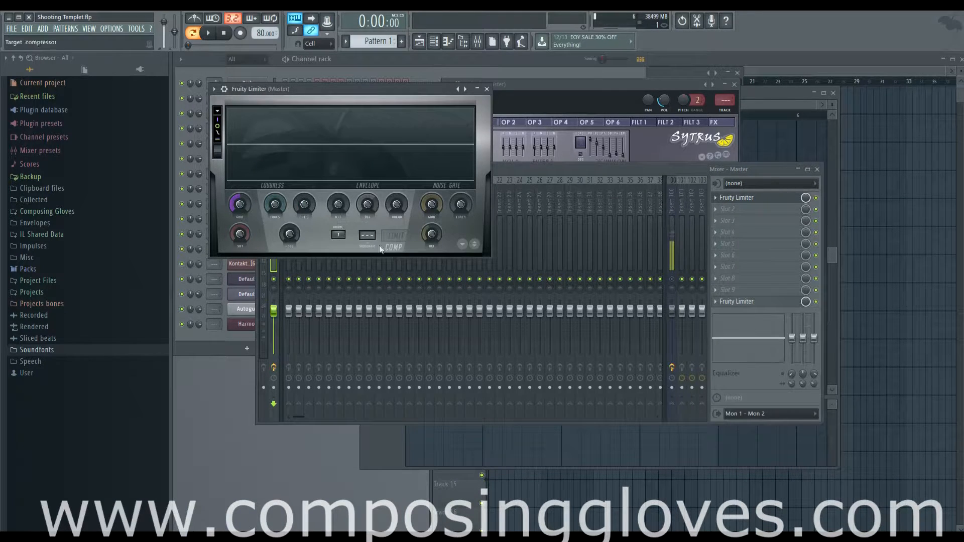
- Examine Fruity Limiter's sidechain, threshold and ratio controls in compressor mode
right_click(367, 233)
left_click(352, 232)
left_click_drag(272, 204, 305, 211)
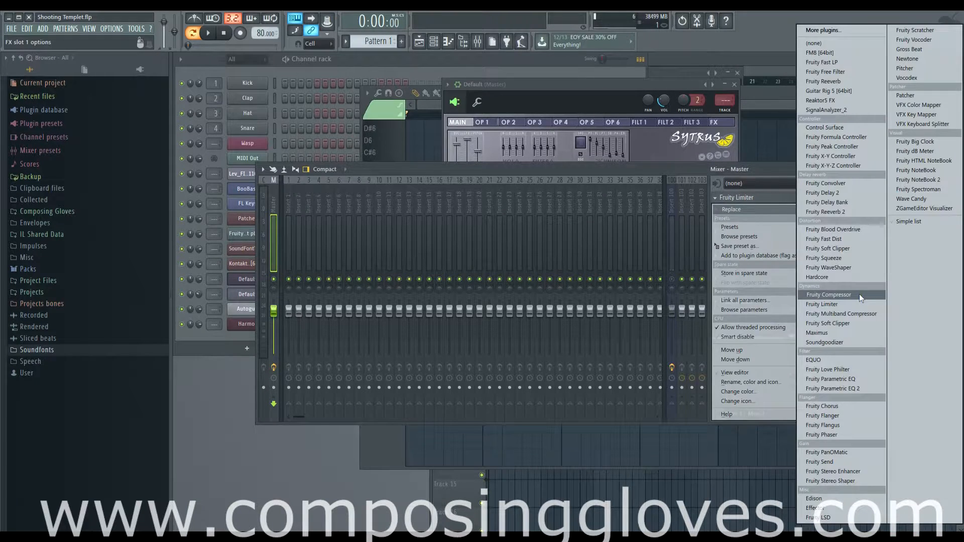
- Replace Fruity Limiter with Maximus in slot 1 of the Master track
left_click(686, 166)
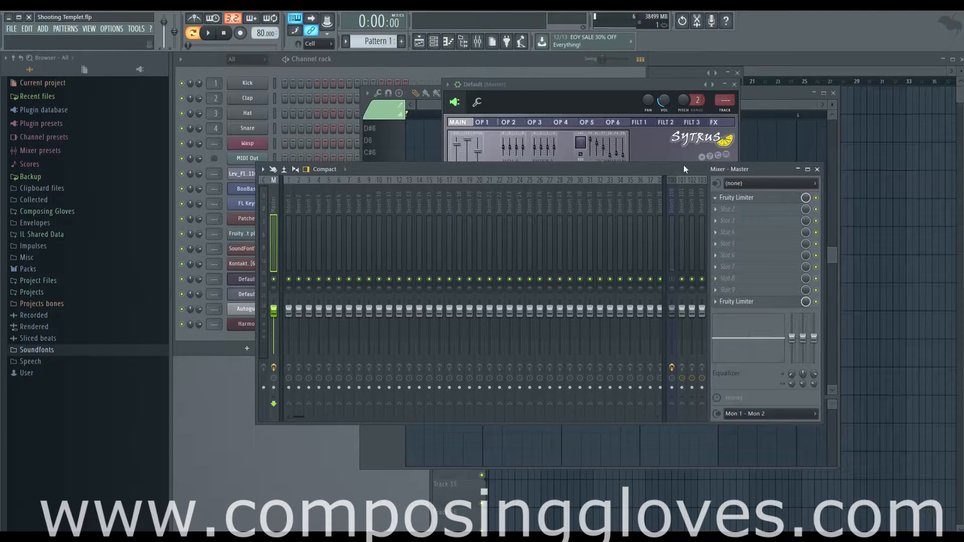
left_click(735, 203)
mouse_move(736, 209)
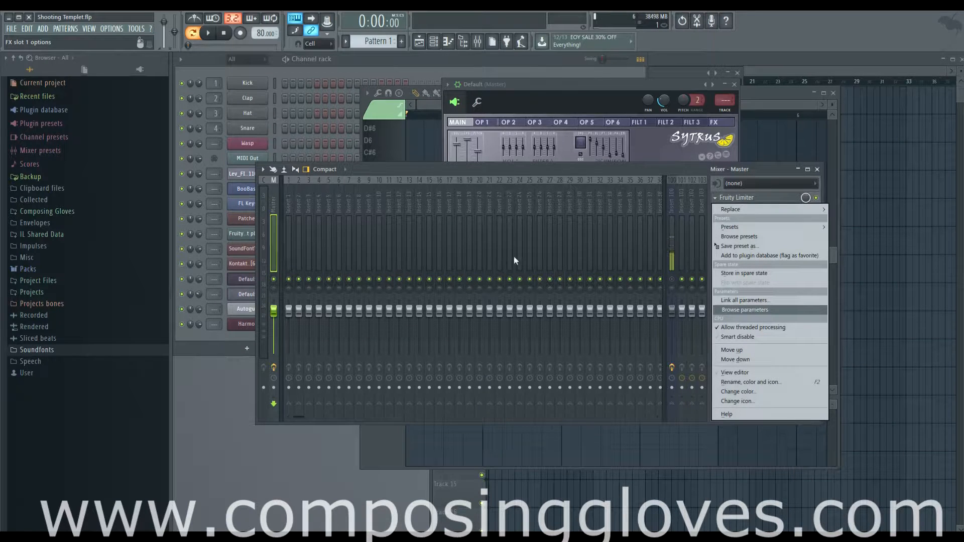
mouse_move(767, 207)
left_click(851, 330)
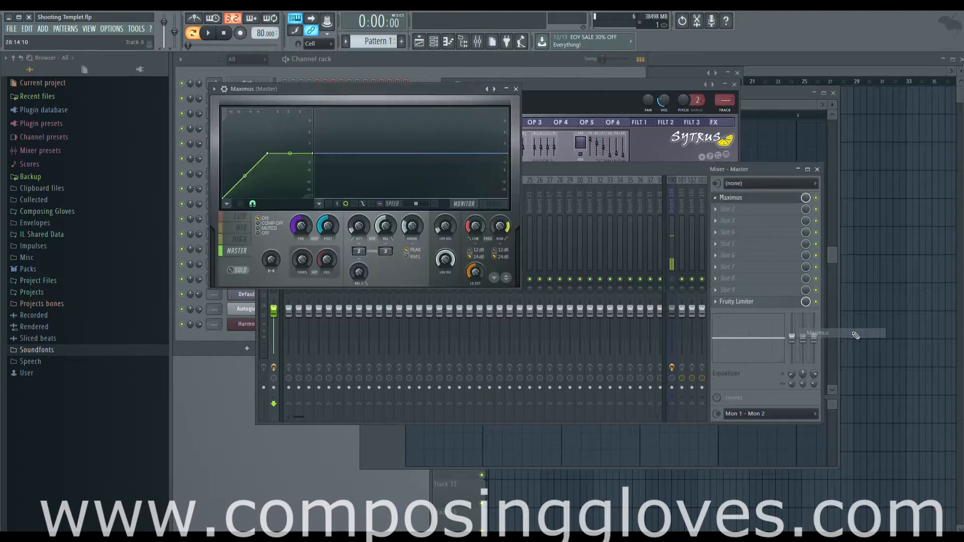
- Move the Maximus window aside and examine its low and mid band curves
left_click_drag(333, 93, 379, 92)
left_click(285, 217)
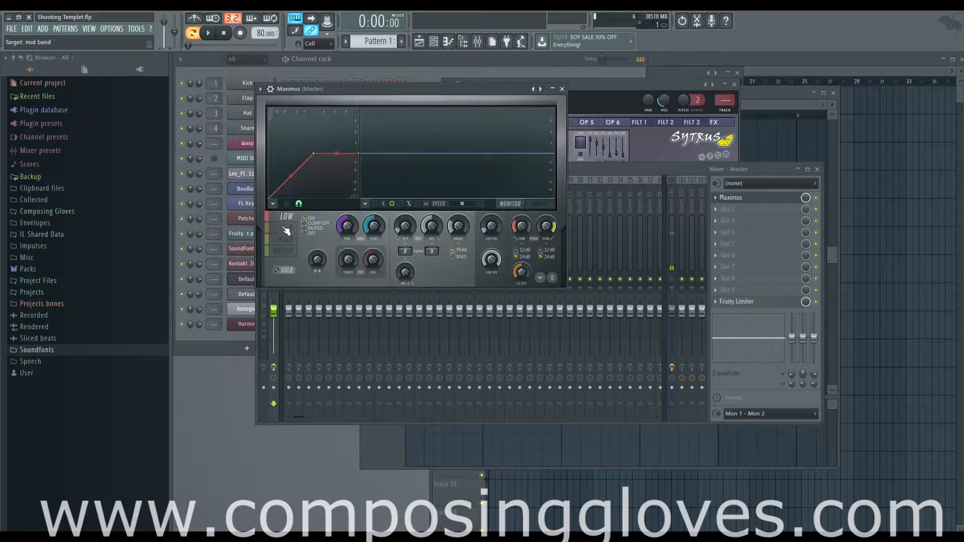
left_click(286, 230)
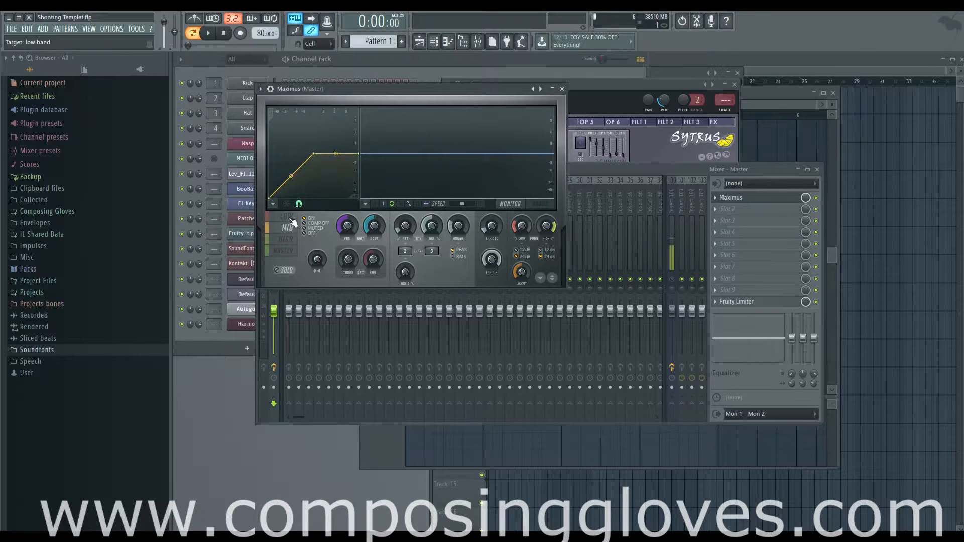
left_click(287, 217)
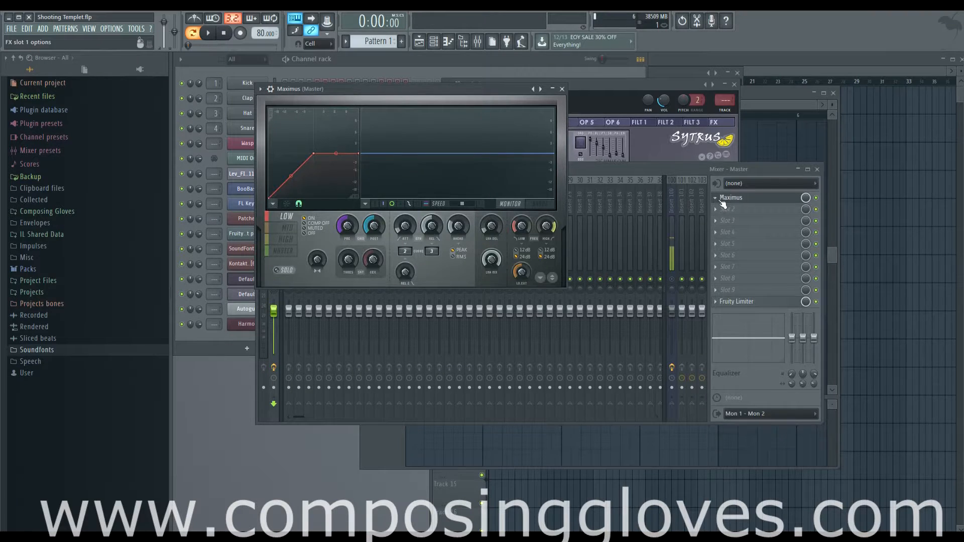
- Replace Maximus with Fruity Love Philter in slot 1 of the Master track
right_click(743, 203)
mouse_move(748, 207)
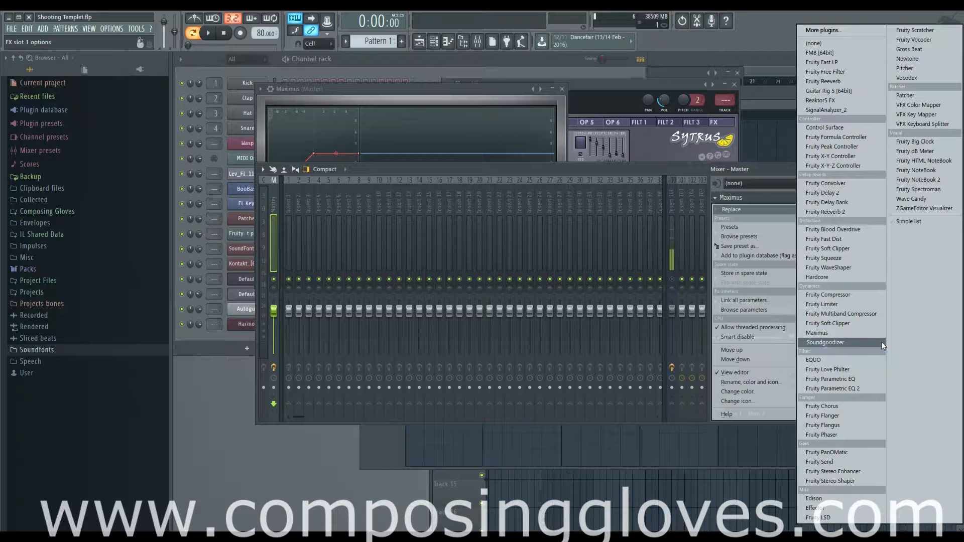
left_click(854, 370)
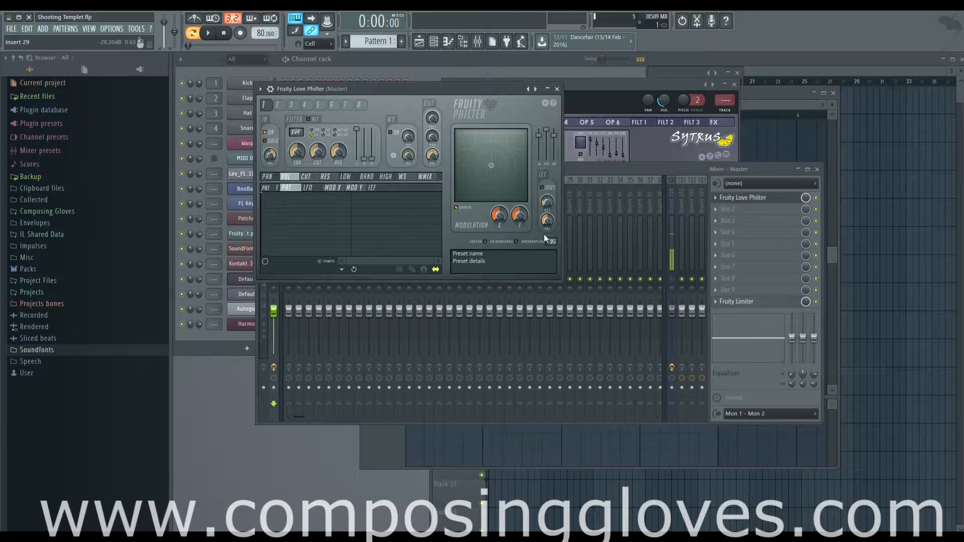
- Replace Fruity Love Philter with Fruity Free Filter in slot 1 of the Master track
left_click(719, 198)
mouse_move(737, 204)
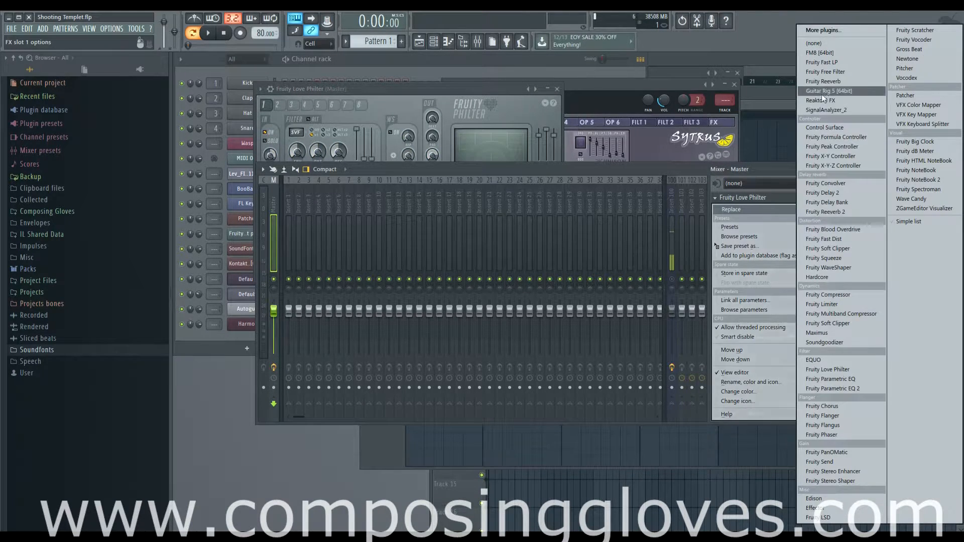
left_click(836, 73)
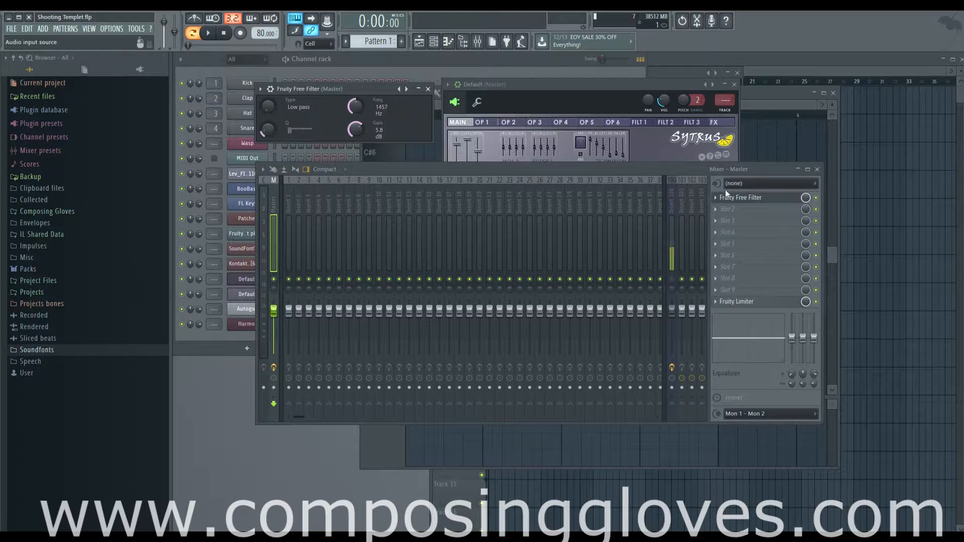
- Look through the complete list of installed effect plugins and close it without choosing one
left_click(718, 197)
mouse_move(747, 209)
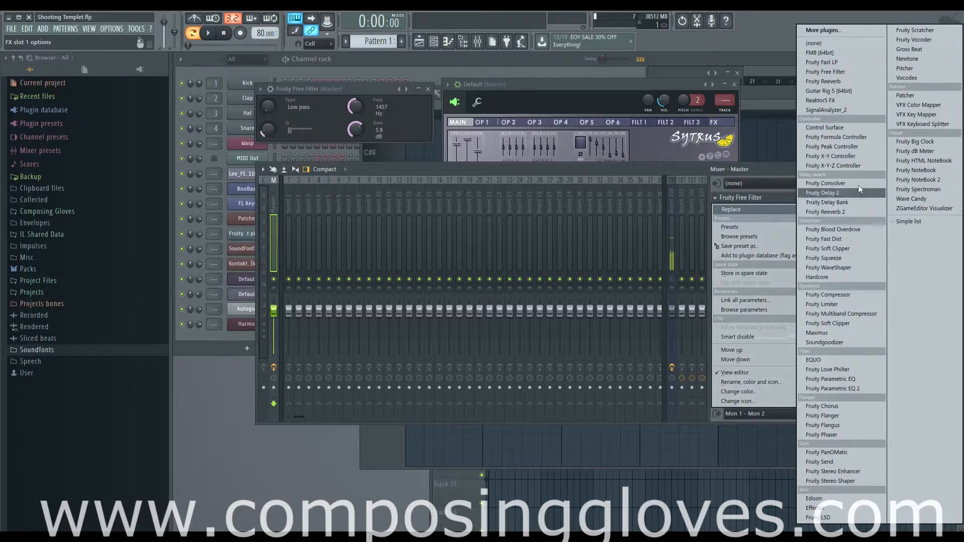
left_click(842, 31)
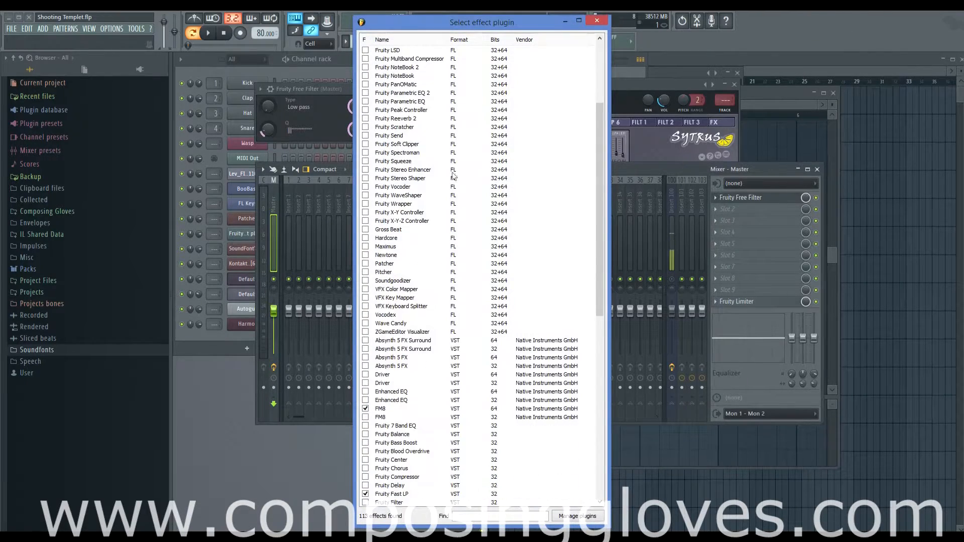
scroll(515, 283, "down", 5)
scroll(503, 145, "up", 5)
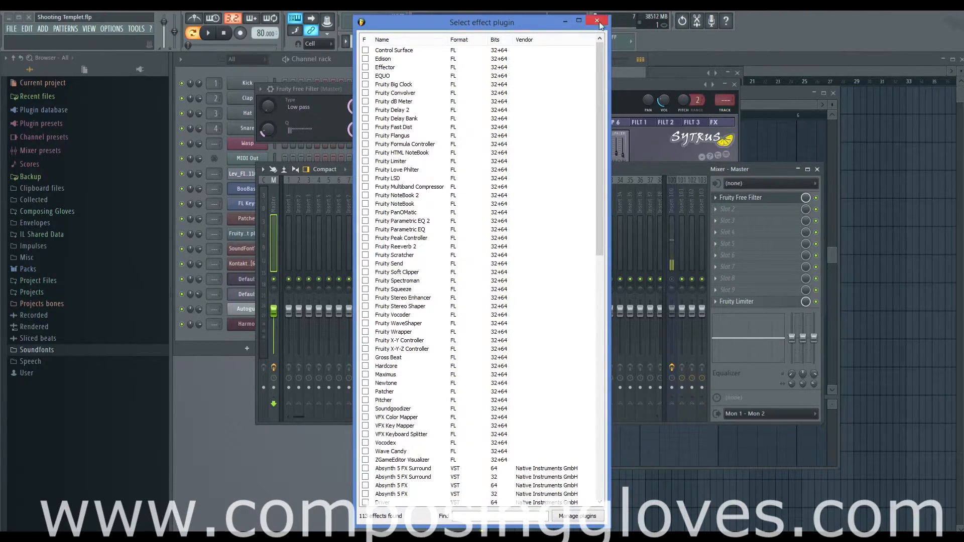
left_click(596, 21)
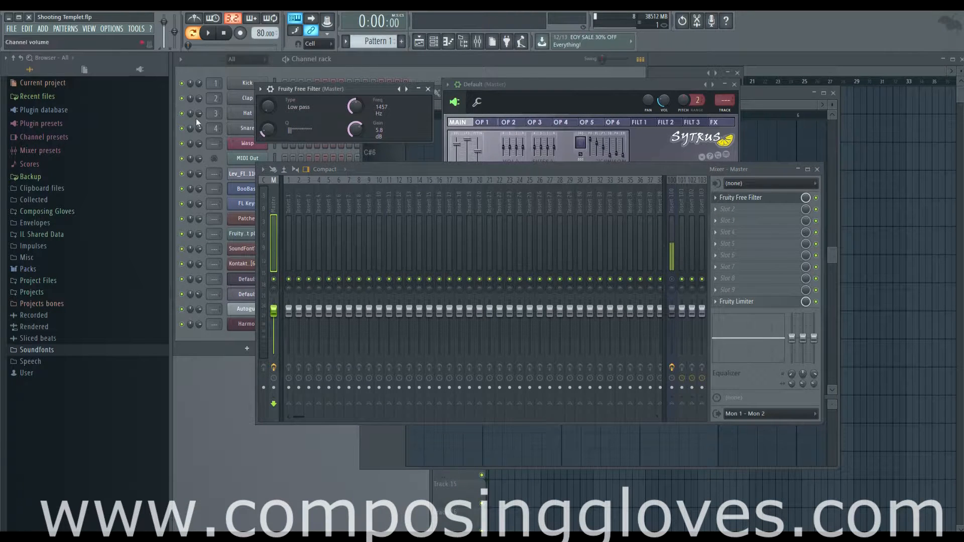
- Raise the low-pass frequency of Fruity Free Filter to about 13831 Hz
mouse_move(271, 108)
left_mouse_down()
mouse_move(272, 98)
mouse_move(269, 111)
left_mouse_up()
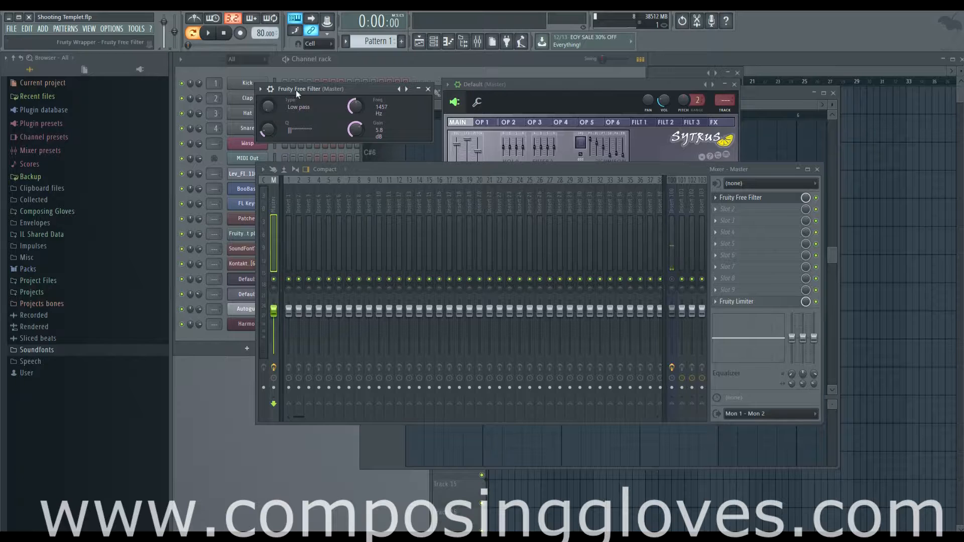
mouse_move(354, 105)
left_mouse_down()
mouse_move(354, 91)
mouse_move(359, 113)
mouse_move(356, 94)
left_mouse_up()
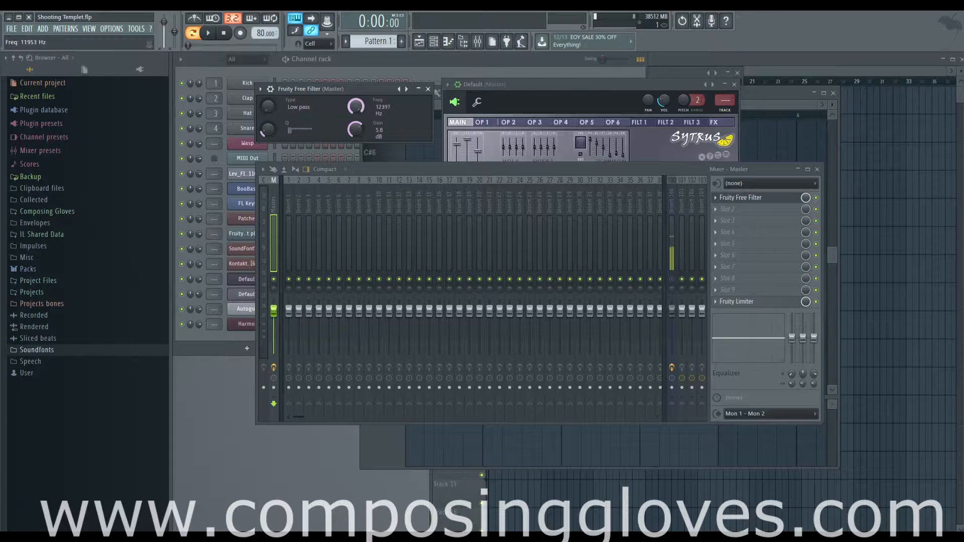
- Try routing Sytrus to mixer insert 1, and return it to the Master track
left_click(550, 81)
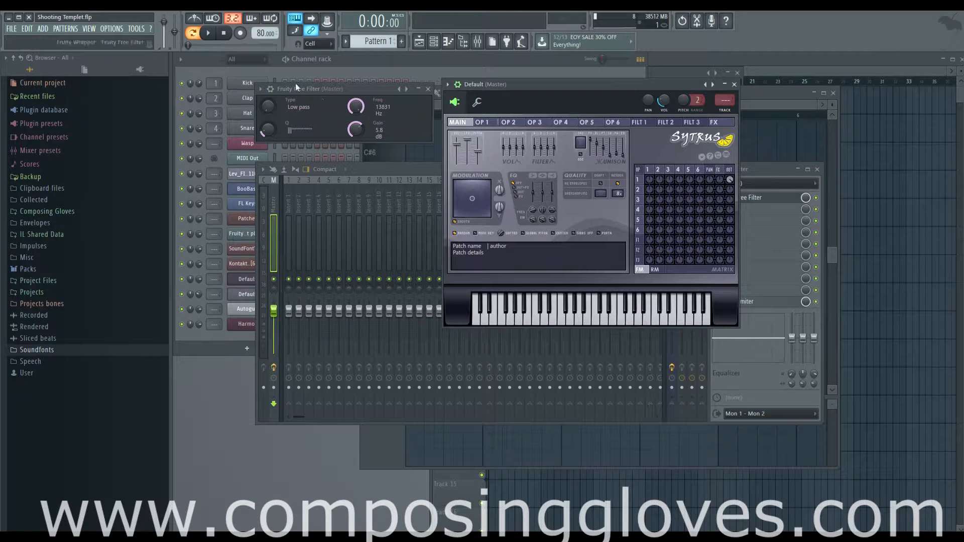
left_click_drag(526, 84, 498, 118)
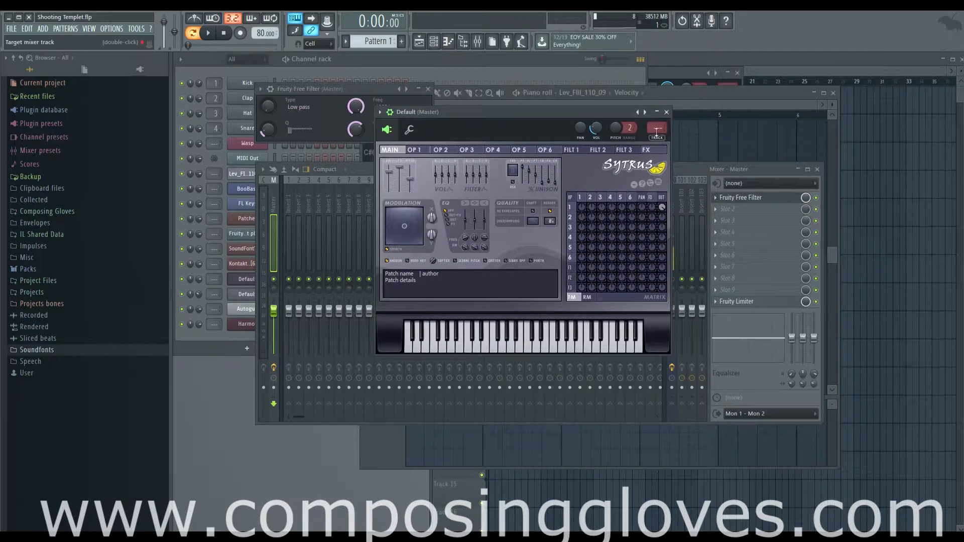
left_click_drag(656, 128, 657, 123)
left_click(715, 197)
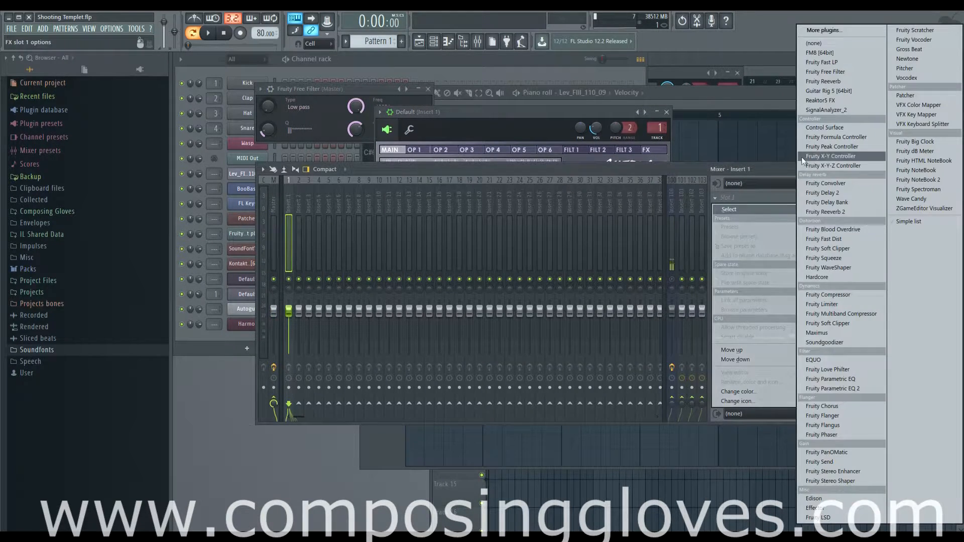
left_click(561, 125)
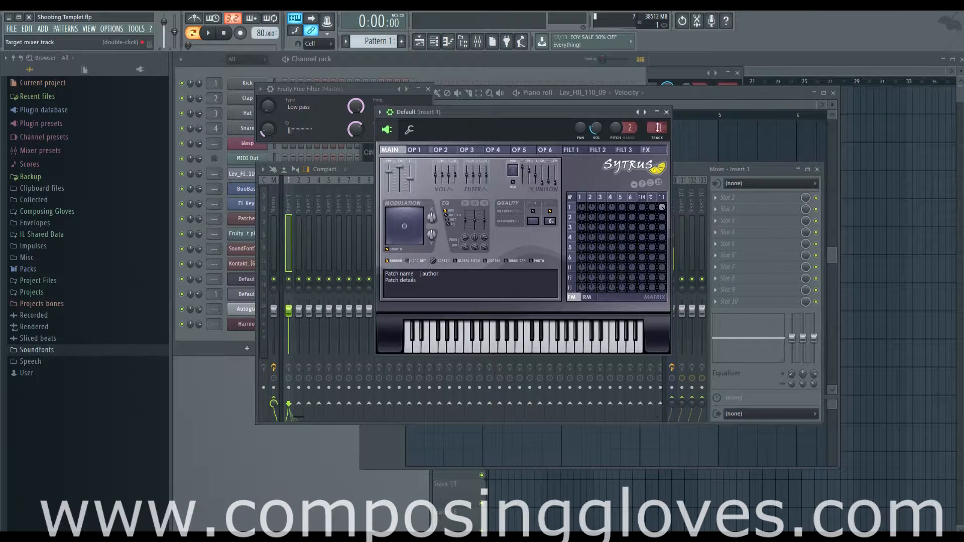
left_click_drag(658, 125, 657, 129)
- Reopen Fruity Free Filter from slot 1 of the Master track and raise its frequency to 16000 Hz
left_click(753, 199)
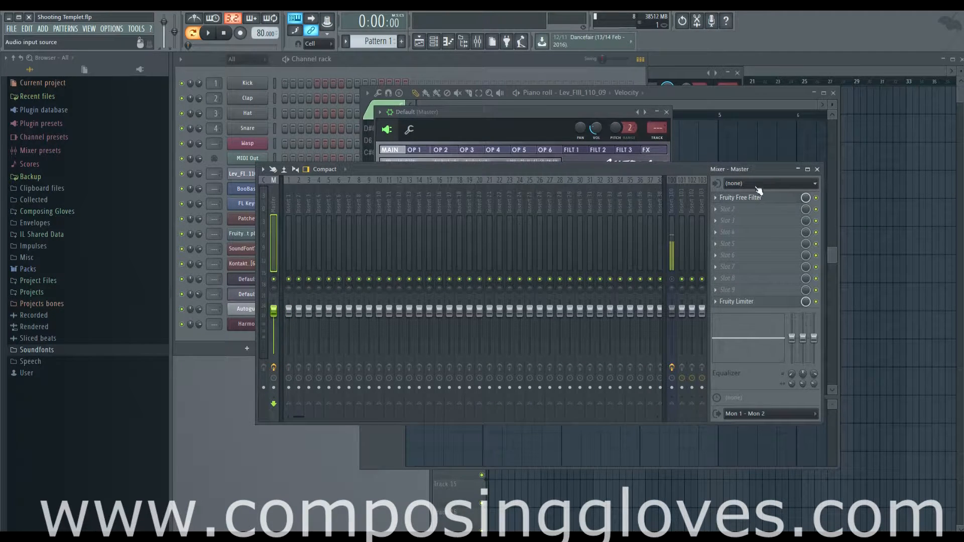
right_click(759, 202)
left_click(759, 203)
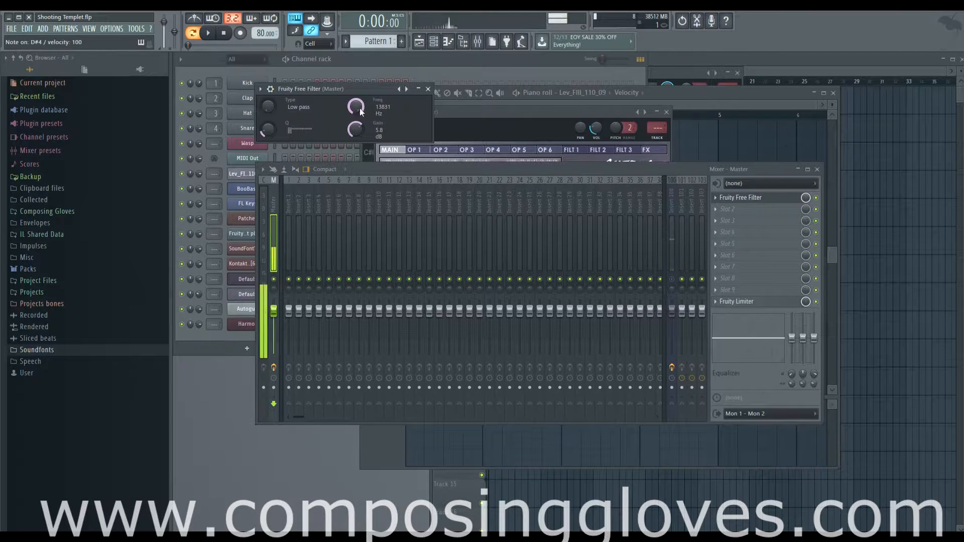
mouse_move(360, 108)
left_mouse_down()
mouse_move(357, 151)
mouse_move(357, 101)
left_mouse_up()
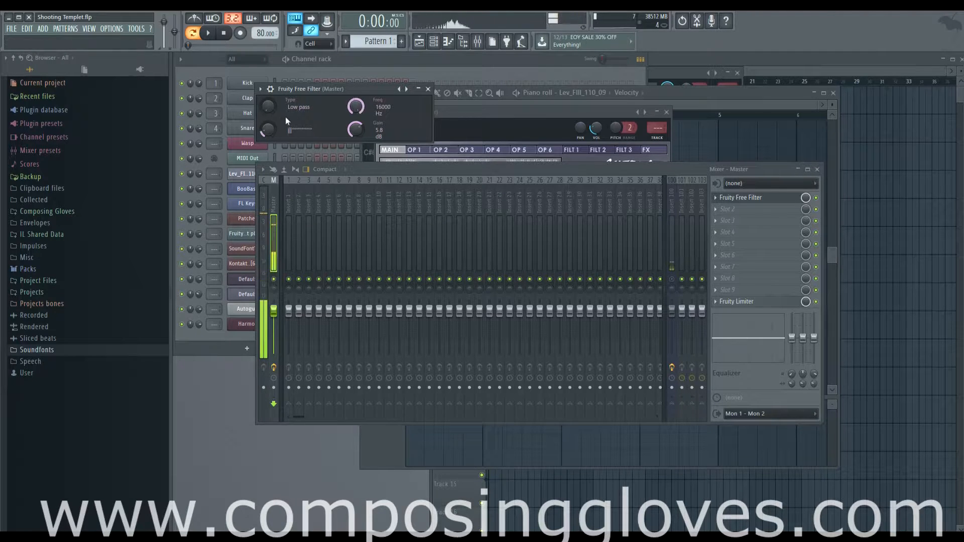
- Change the Fruity Free Filter type to Notch and lower its frequency to about 12549 Hz
left_click_drag(268, 106, 268, 102)
mouse_move(356, 106)
left_mouse_down()
mouse_move(355, 133)
mouse_move(355, 103)
left_mouse_up()
left_click_drag(269, 110, 269, 101)
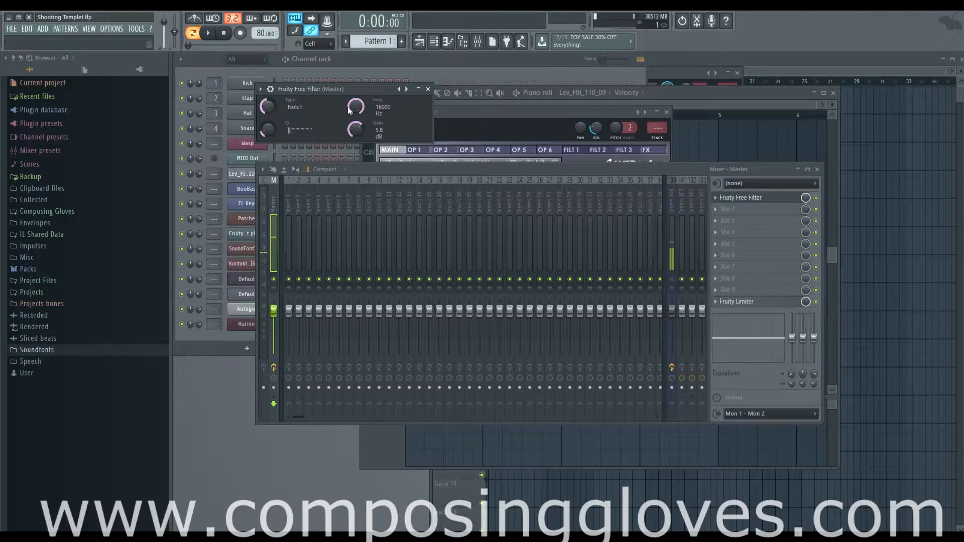
left_click_drag(356, 107, 356, 145)
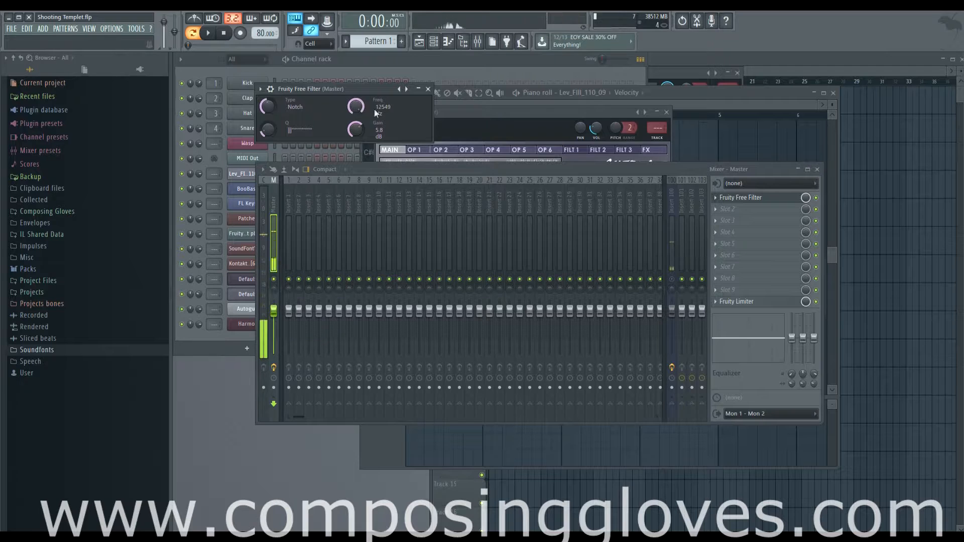
- Replace Fruity Free Filter with Fruity Chorus in slot 1 of the Master track and play the synth through it
left_click(428, 88)
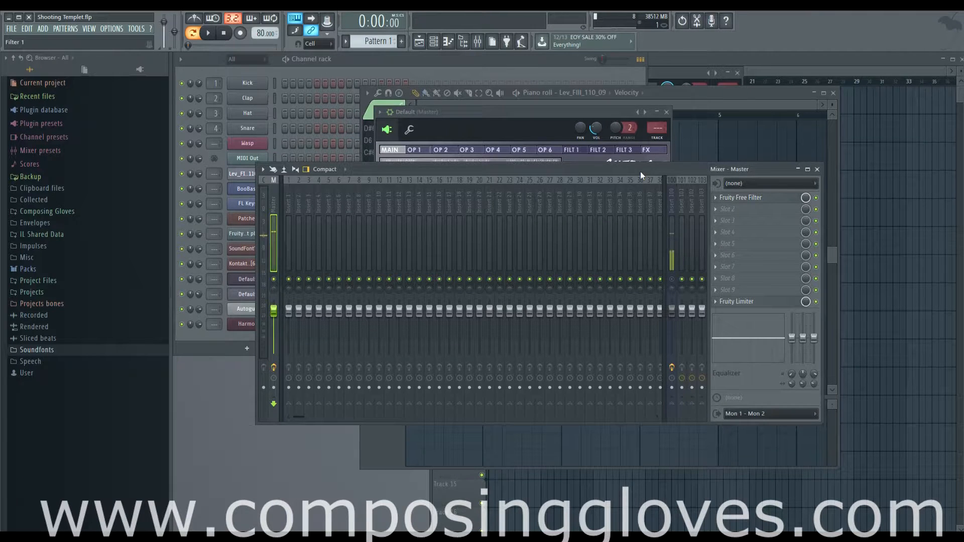
left_click(723, 199)
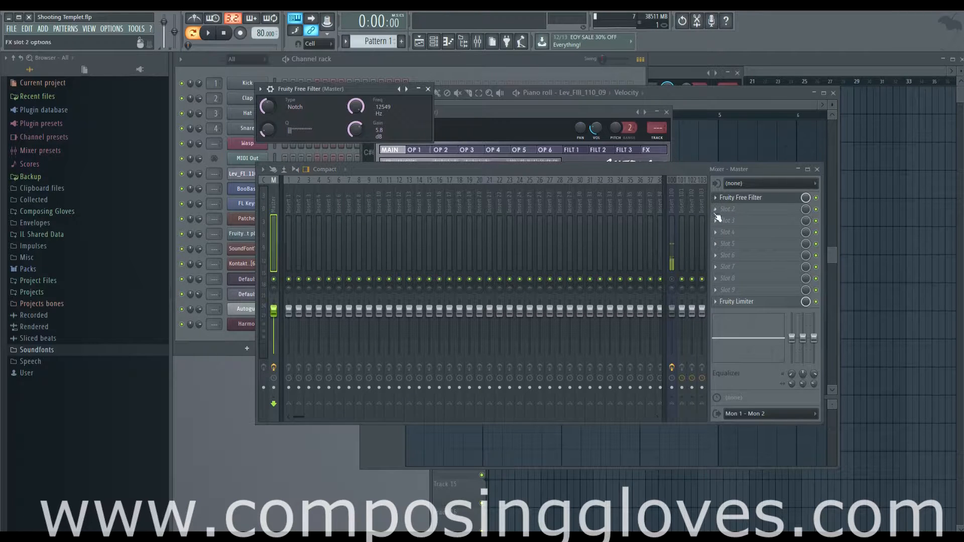
left_click(716, 198)
mouse_move(749, 208)
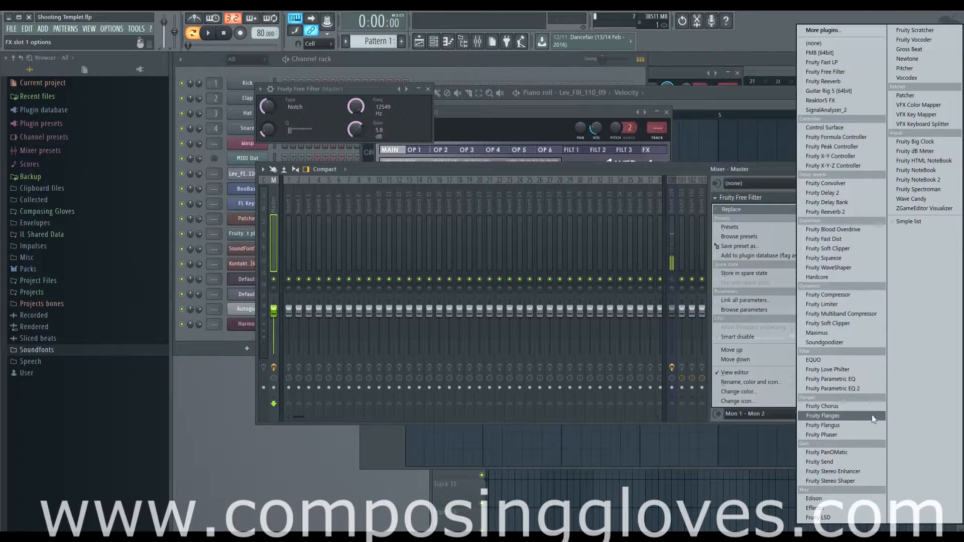
left_click(859, 406)
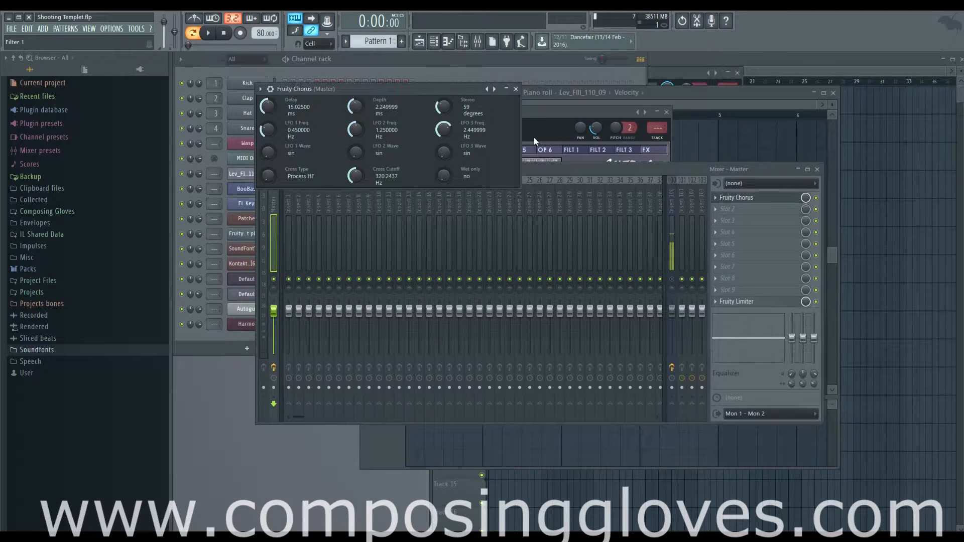
left_click_drag(459, 88, 466, 80)
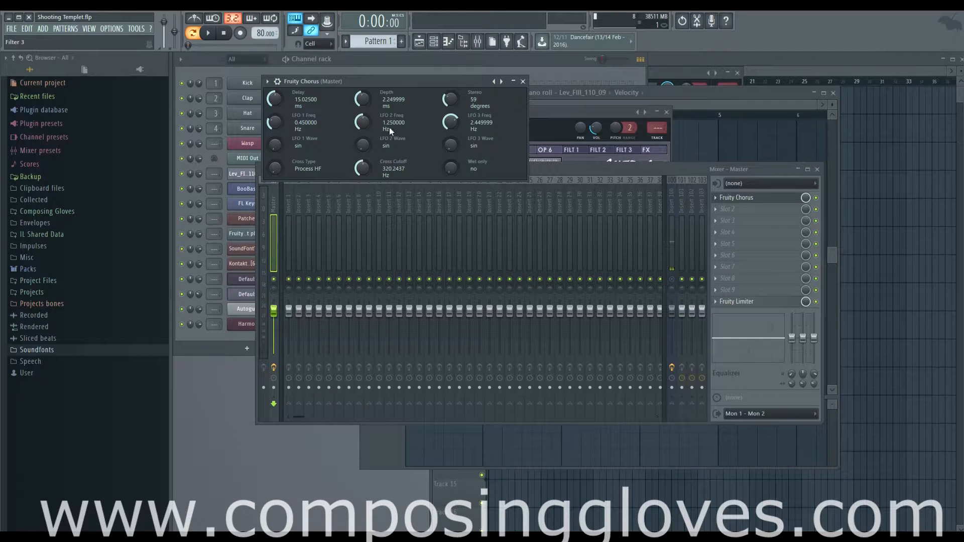
key("m")
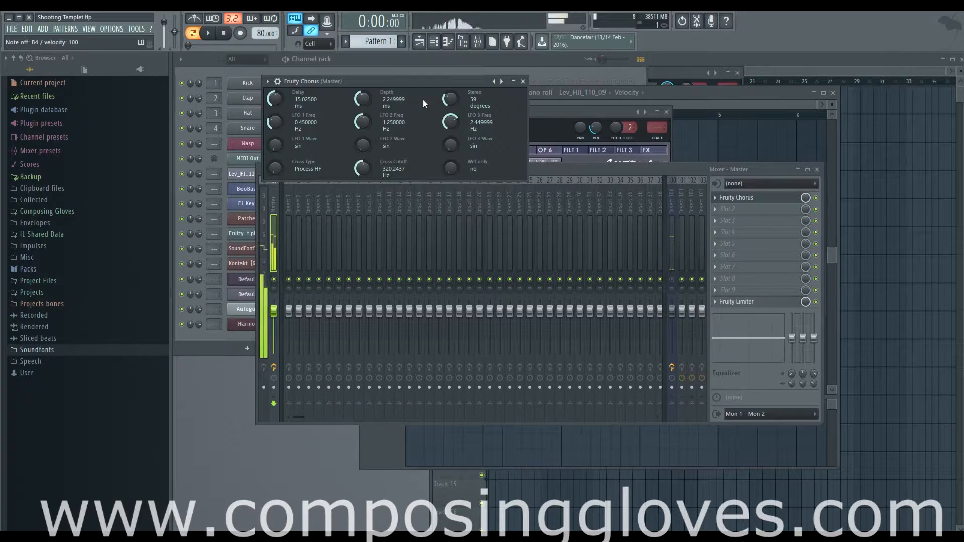
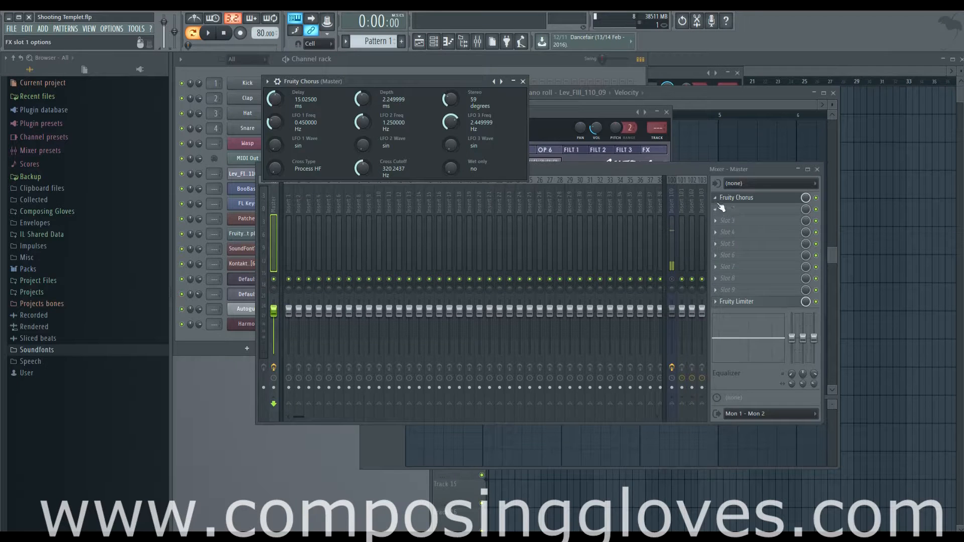
- Replace Fruity Chorus with Fruity Flanger in slot 1 of the Master track and raise its delay to about 6.11 ms
left_click(715, 198)
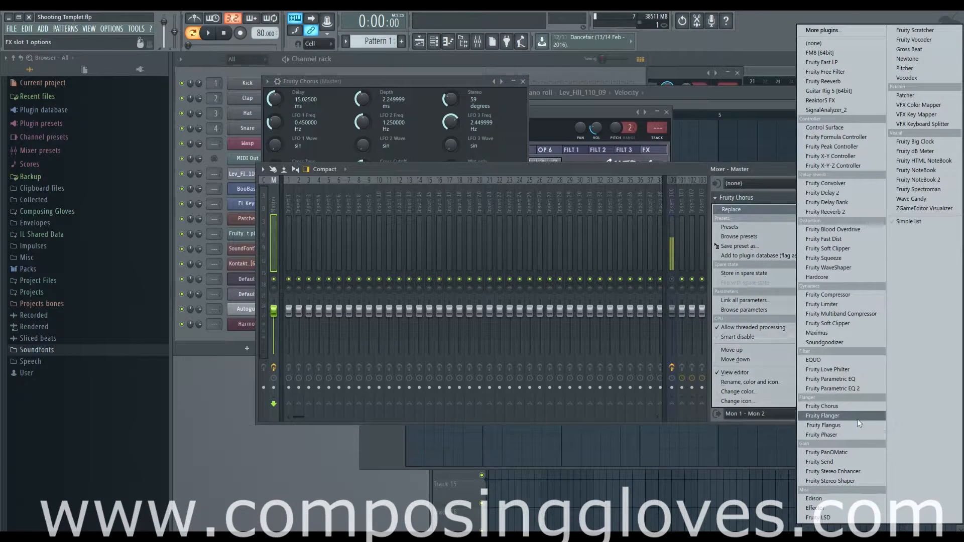
left_click(860, 416)
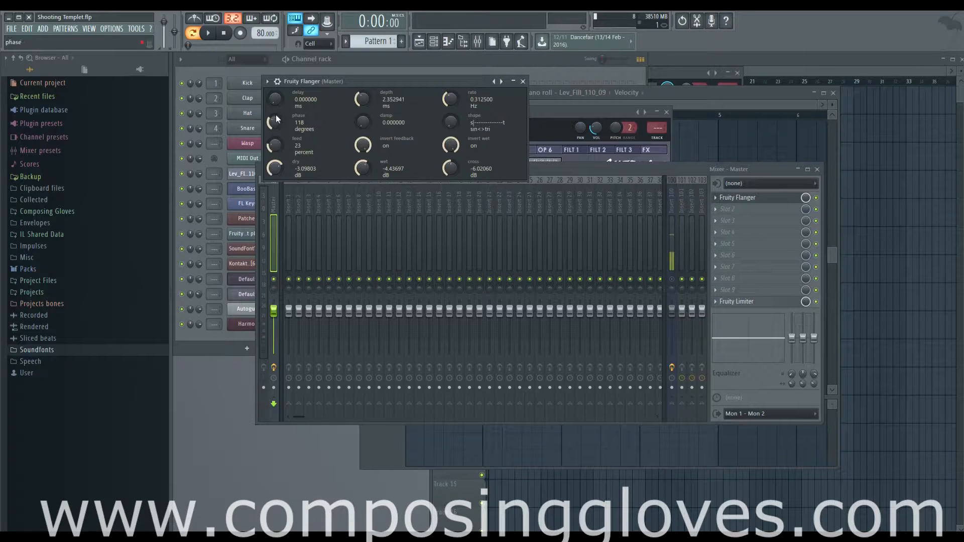
left_click_drag(275, 99, 274, 58)
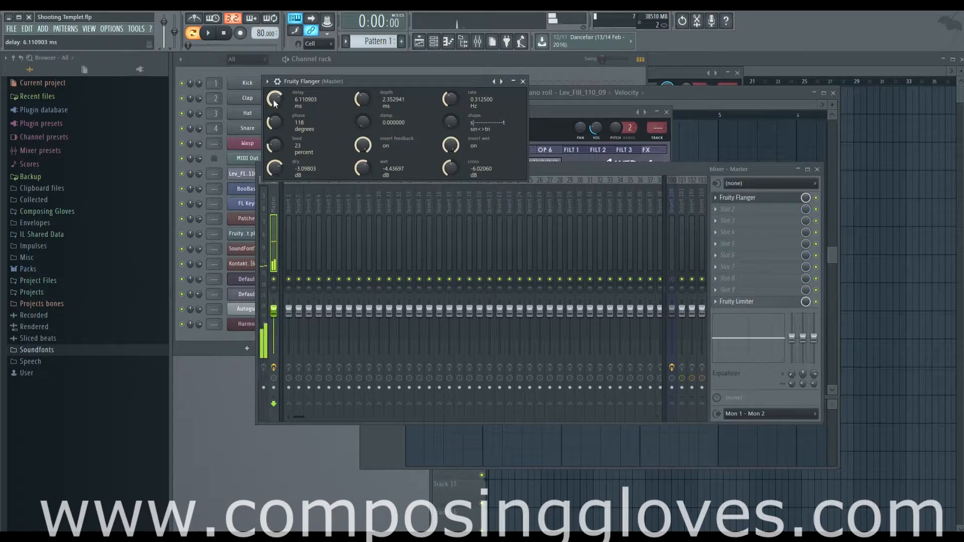
- Set Fruity Flanger's phase to 209 degrees, feed to 91 percent and dry to about -0.33 dB, and replace it with Fruity Flangus
left_click_drag(271, 172, 272, 111)
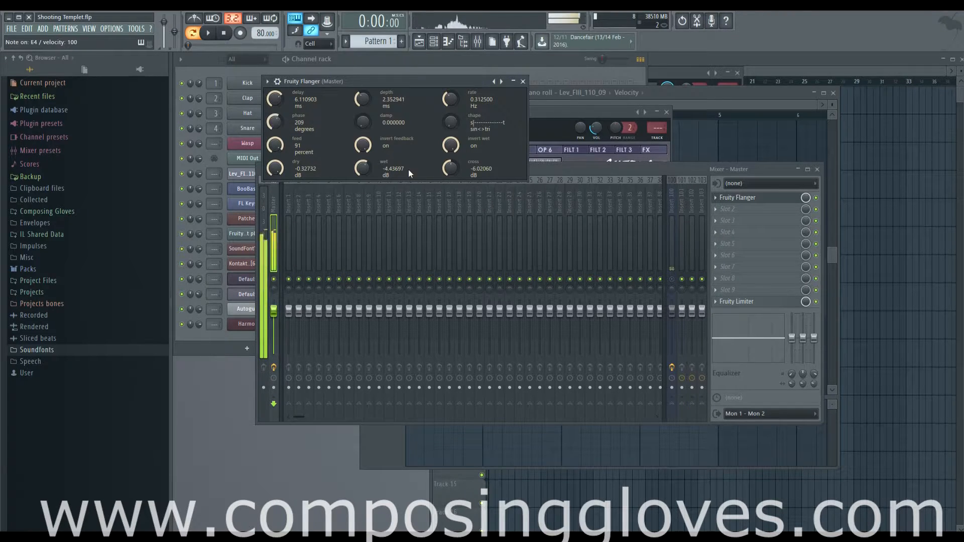
left_click(746, 197)
mouse_move(758, 213)
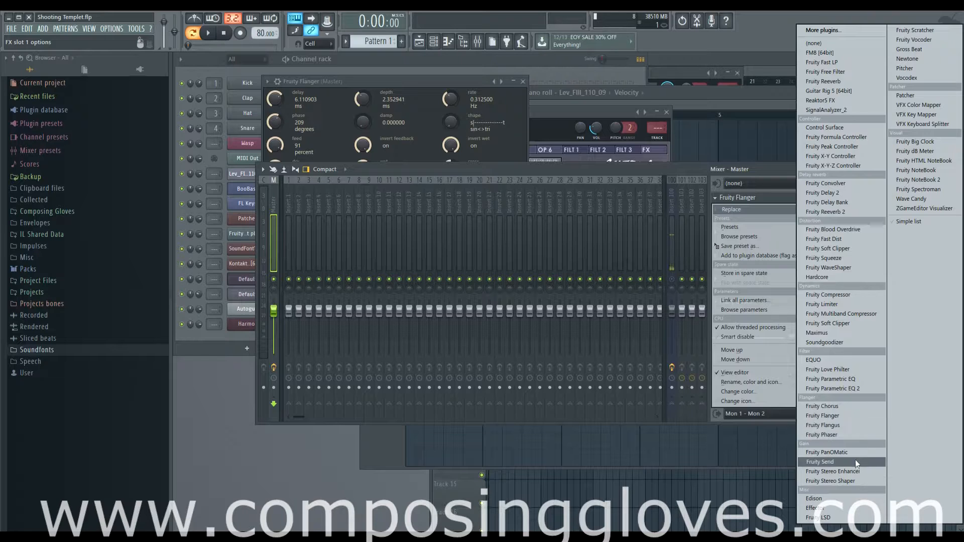
left_click(857, 425)
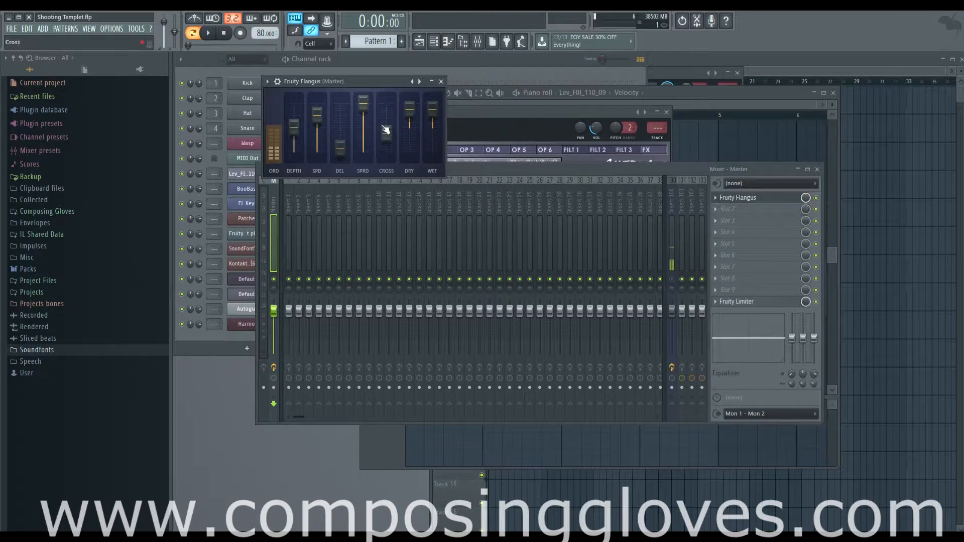
mouse_move(363, 102)
left_mouse_down()
mouse_move(363, 151)
mouse_move(363, 103)
left_mouse_up()
- Replace Fruity Flangus with Fruity Stereo Enhancer in slot 1 of the Master track, step through its presets and close its window
left_click(728, 201)
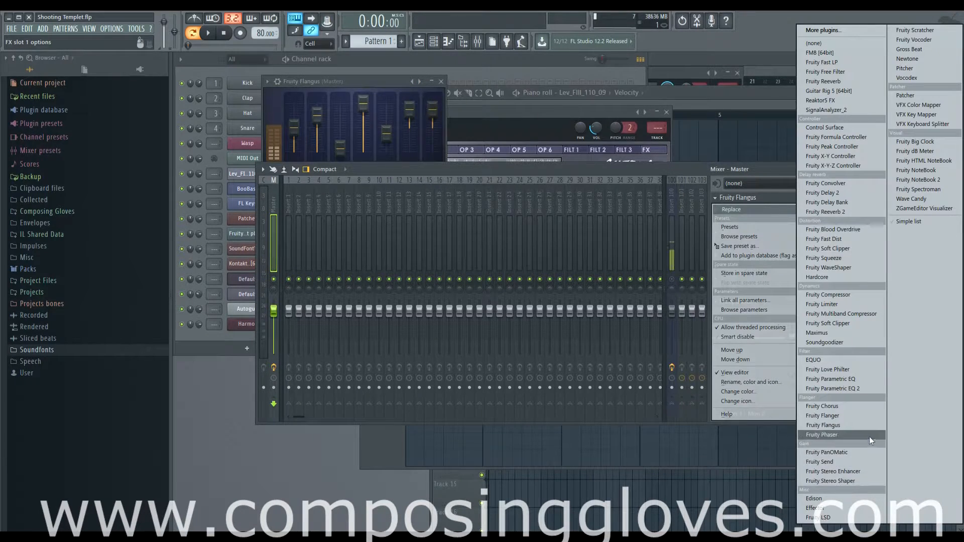
left_click(875, 472)
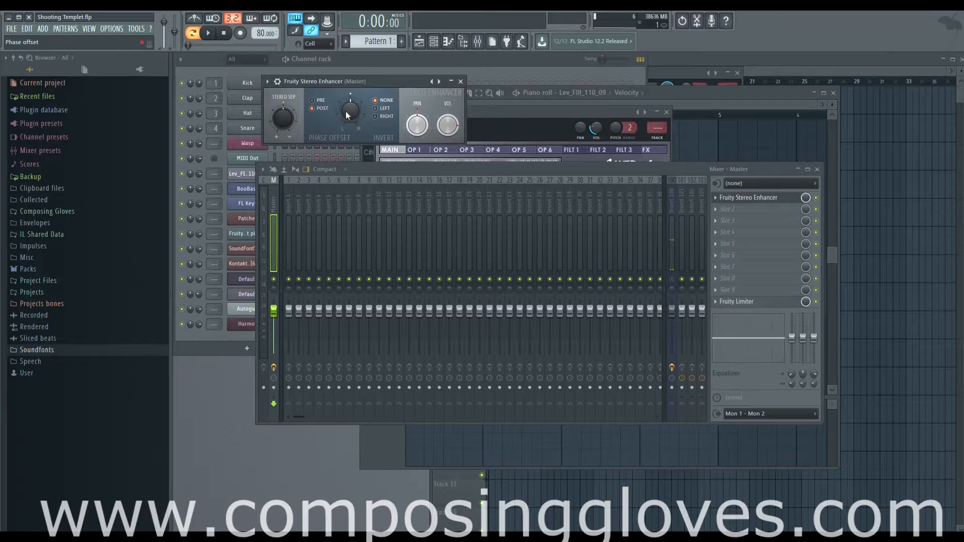
left_click(440, 82)
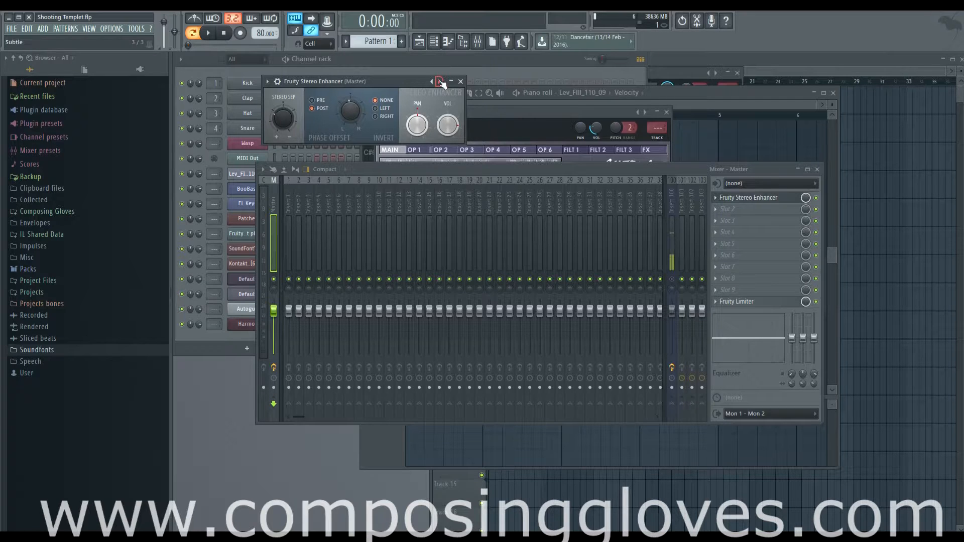
left_click(440, 81)
left_click(460, 81)
- Select mixer track Insert 100, view the live recording of Edison in slot 2, and return to the mixer
left_click(715, 198)
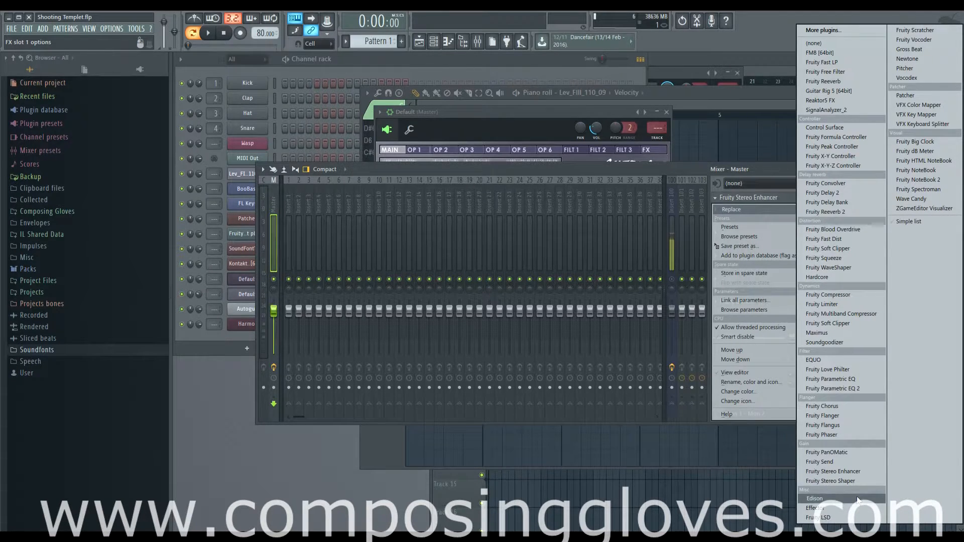
left_click(673, 170)
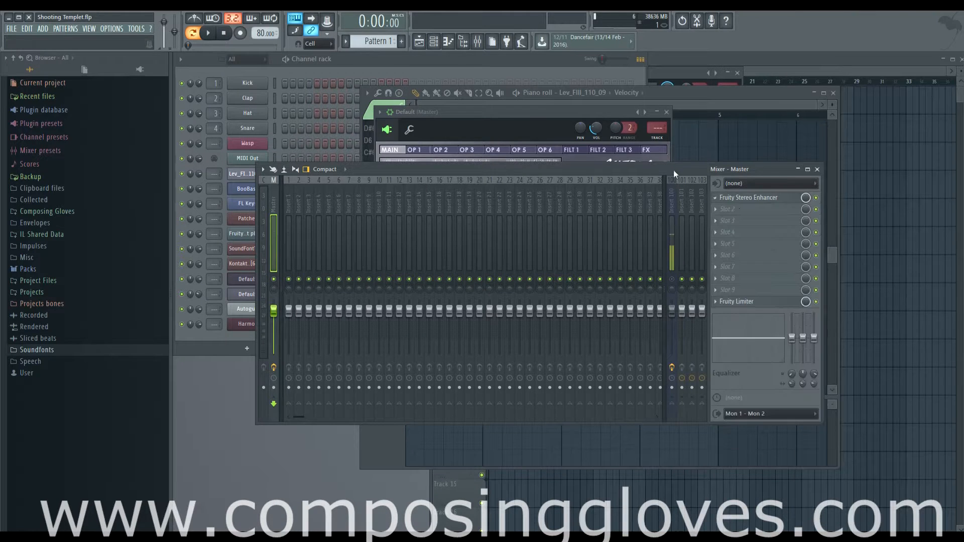
left_click(674, 194)
left_click(753, 209)
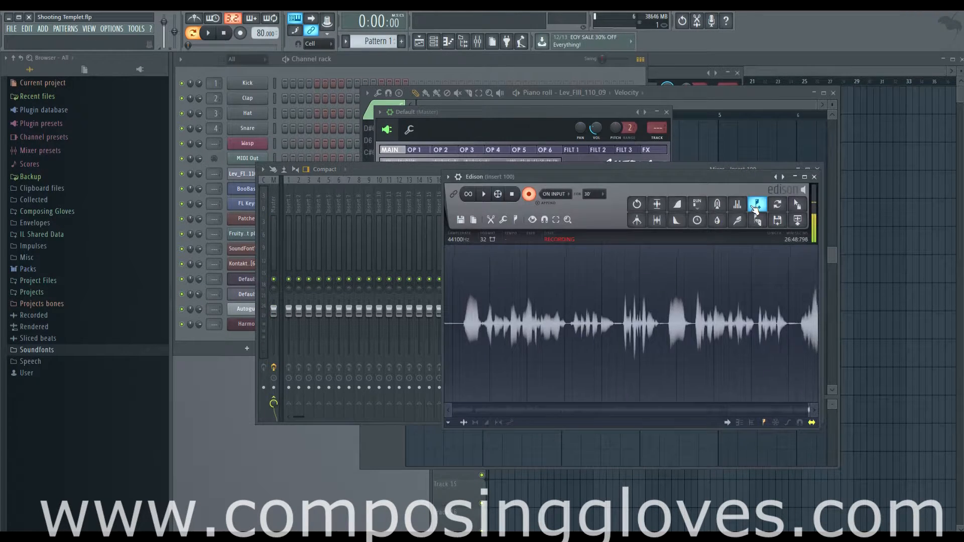
left_click(677, 165)
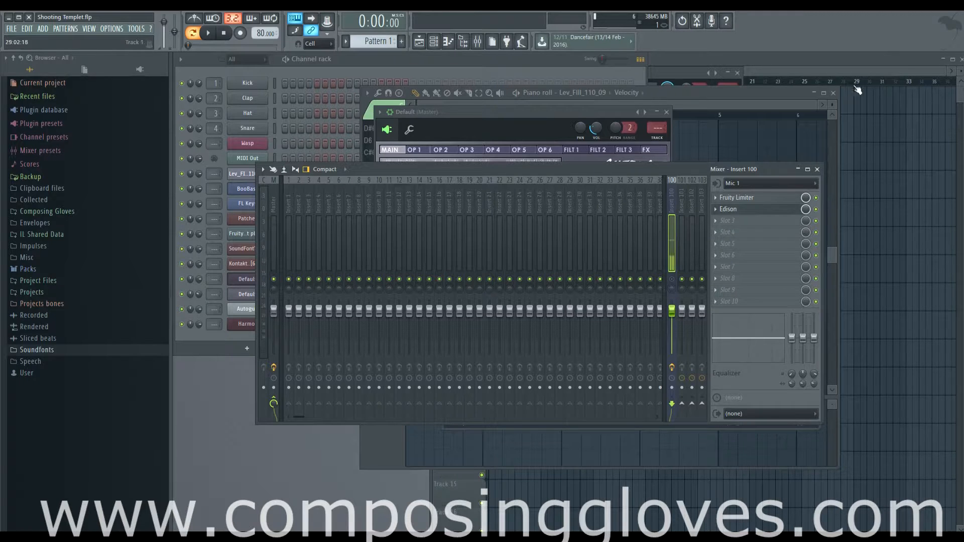
- Bring the playlist and the channel rack to the front, and show the mixer over them
left_click(833, 61)
left_click(372, 66)
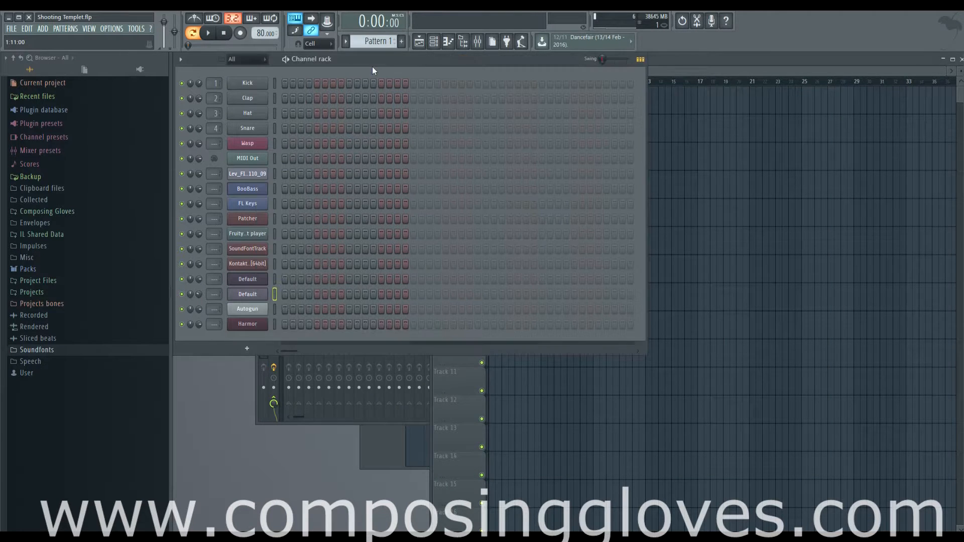
left_click(477, 42)
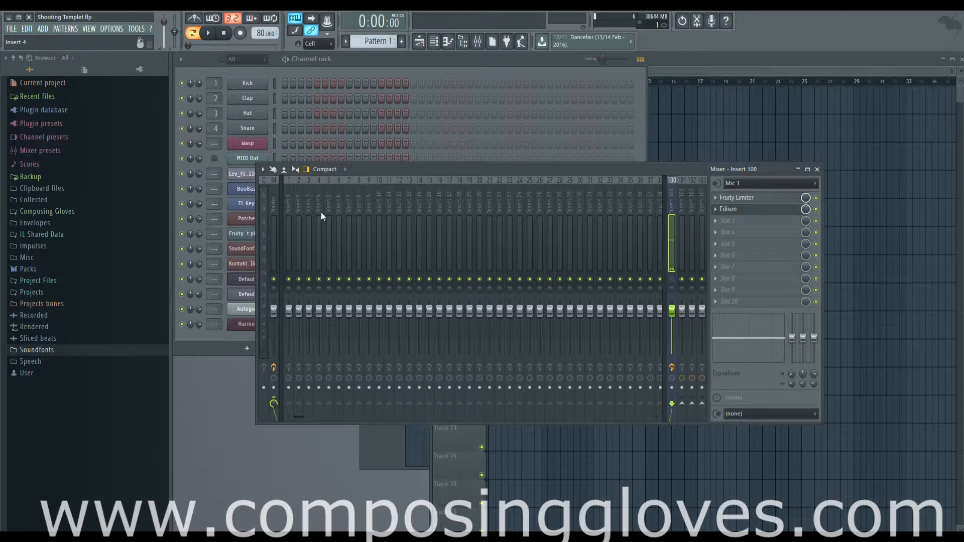
- Replace Fruity Stereo Enhancer with Fruity Scratcher in slot 1 of the Master track and turn its record to wave position 12%
left_click(274, 207)
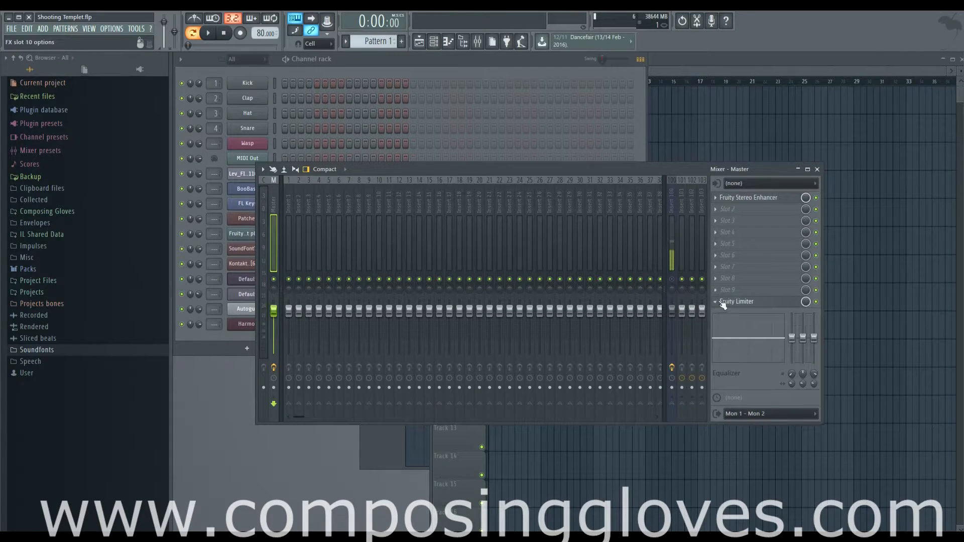
left_click(716, 199)
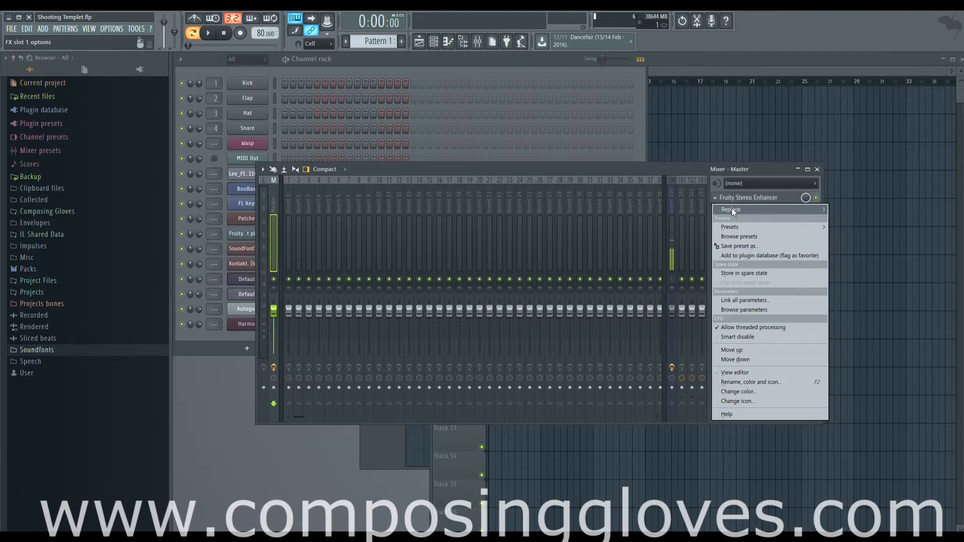
mouse_move(733, 207)
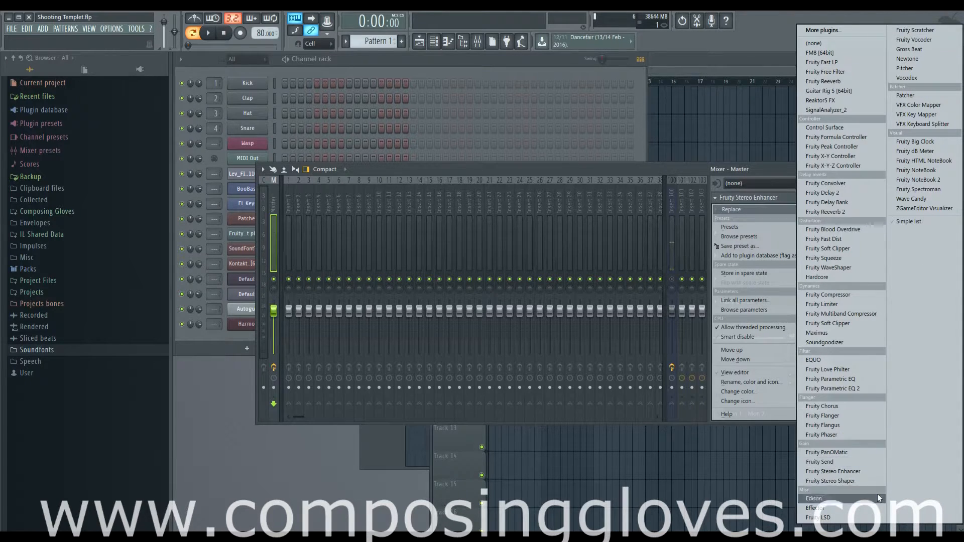
left_click(915, 30)
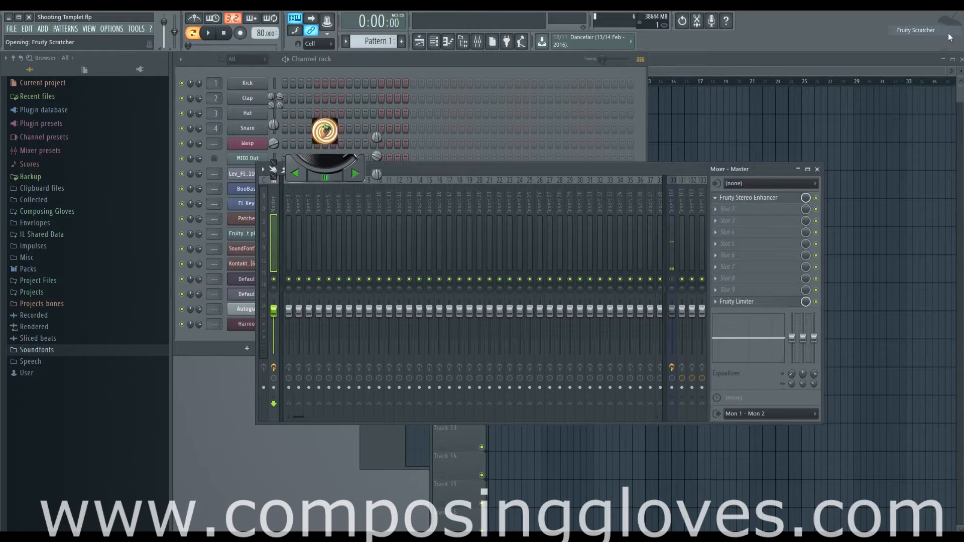
left_click_drag(313, 141, 315, 132)
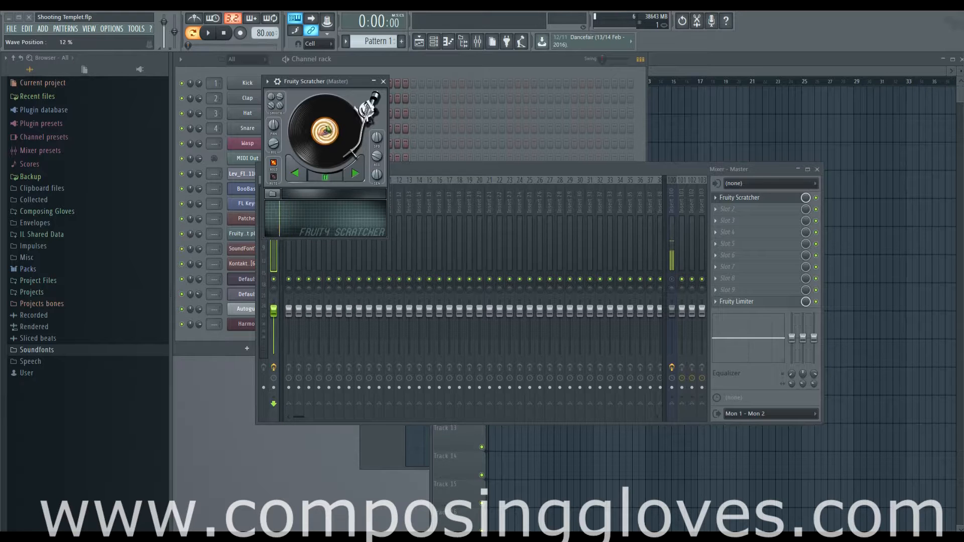
- Replace Fruity Scratcher with Fruity Vocoder in slot 1 of the Master track
left_click(716, 198)
mouse_move(744, 210)
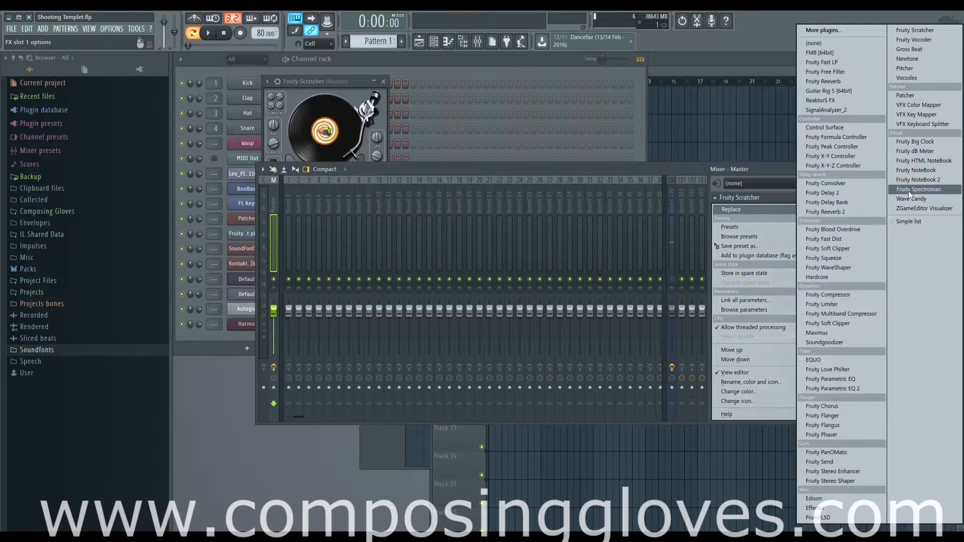
left_click(944, 40)
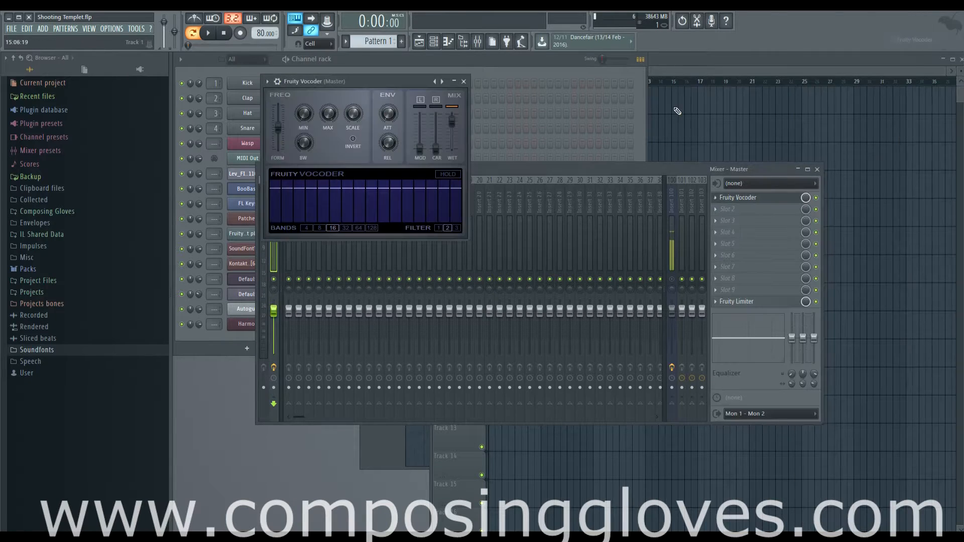
- Replace Fruity Vocoder with Vocodex in slot 1 of the Master track and reposition its window
left_click(724, 197)
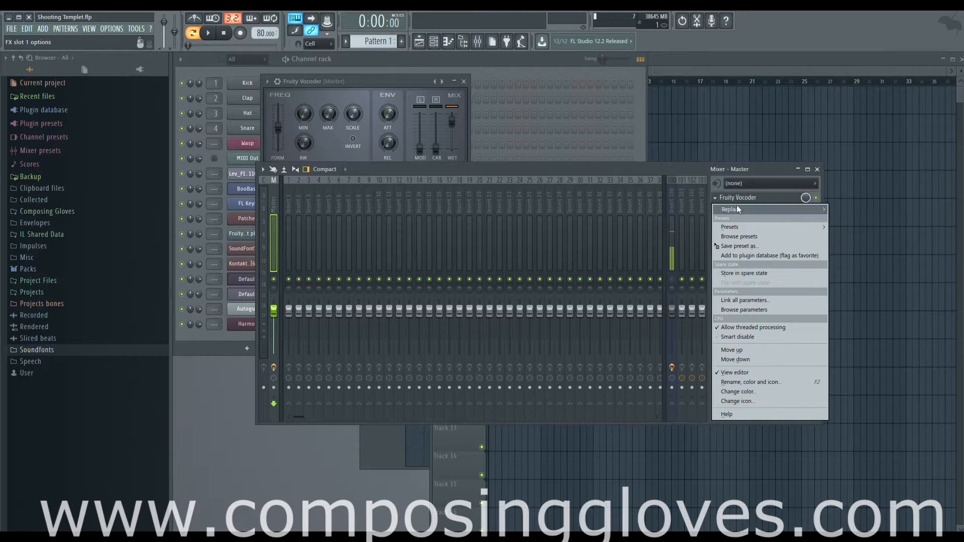
mouse_move(736, 207)
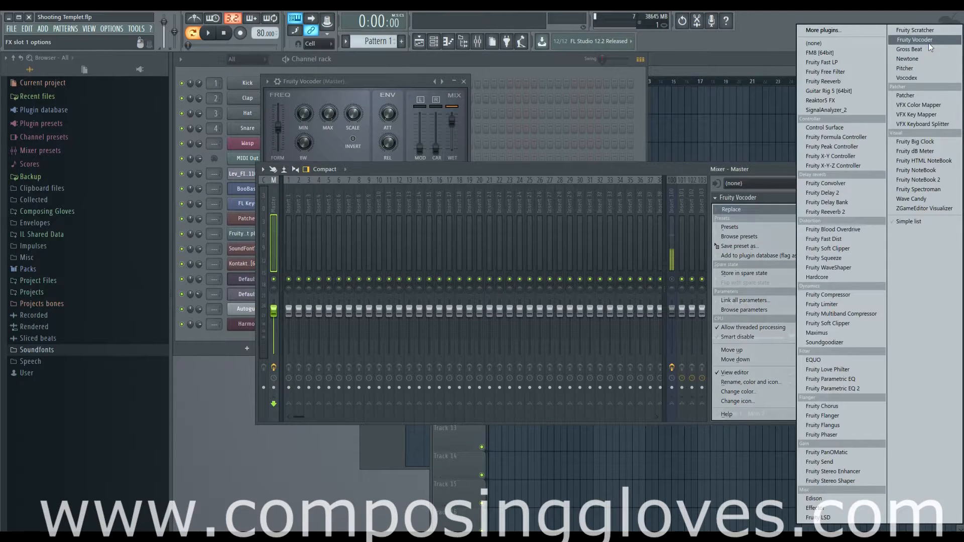
left_click(946, 79)
mouse_move(417, 80)
left_mouse_down()
mouse_move(401, 70)
mouse_move(417, 76)
left_mouse_up()
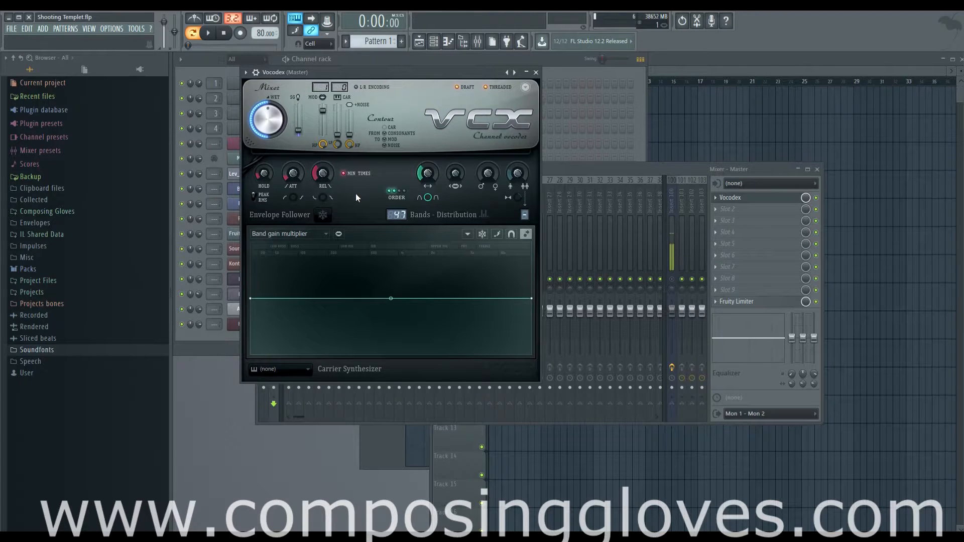
- Replace Vocodex with Pitcher in slot 1 of the Master track and reposition its window above the mixer
left_click(693, 171)
left_click(724, 198)
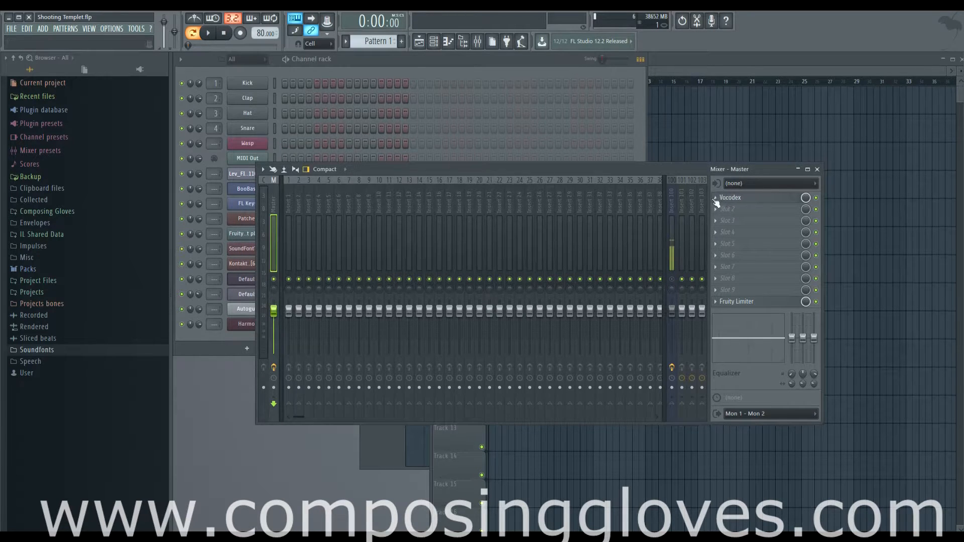
left_click(724, 199)
left_click(716, 198)
mouse_move(782, 210)
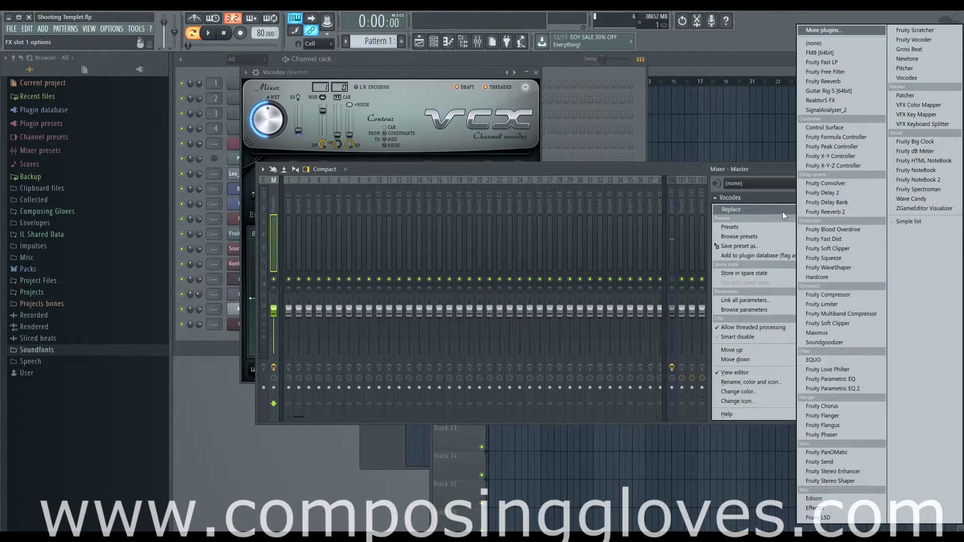
left_click(931, 70)
left_click_drag(397, 79, 438, 91)
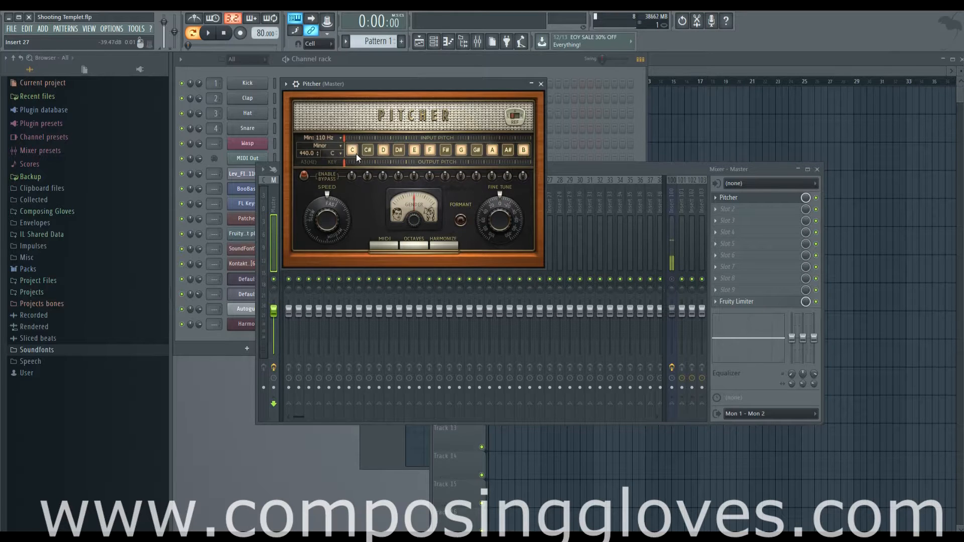
- Switch Pitcher's MIDI mode on and back off, and close its window
left_click(387, 242)
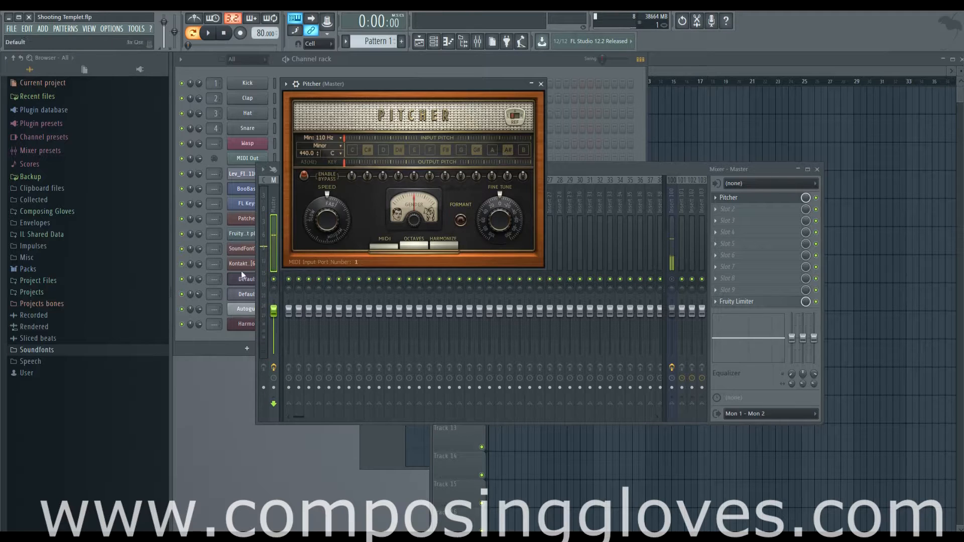
left_click(391, 249)
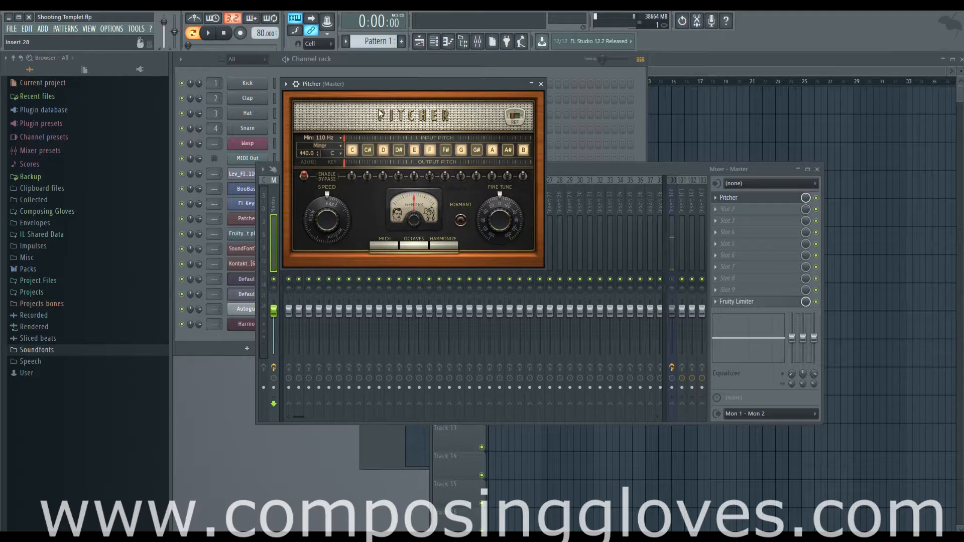
left_click(541, 84)
- Replace Pitcher with Gross Beat in slot 1 of the Master track and reposition its window
left_click(715, 197)
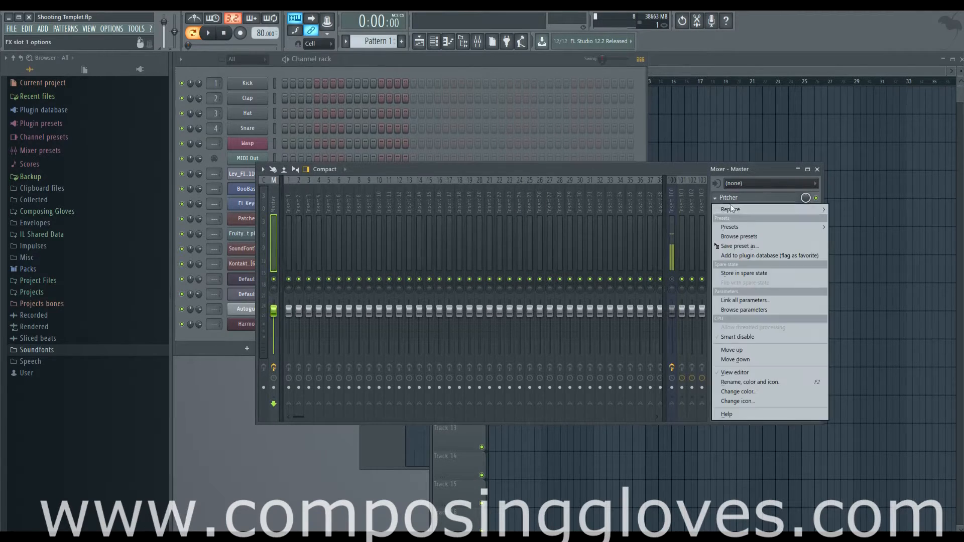
mouse_move(750, 212)
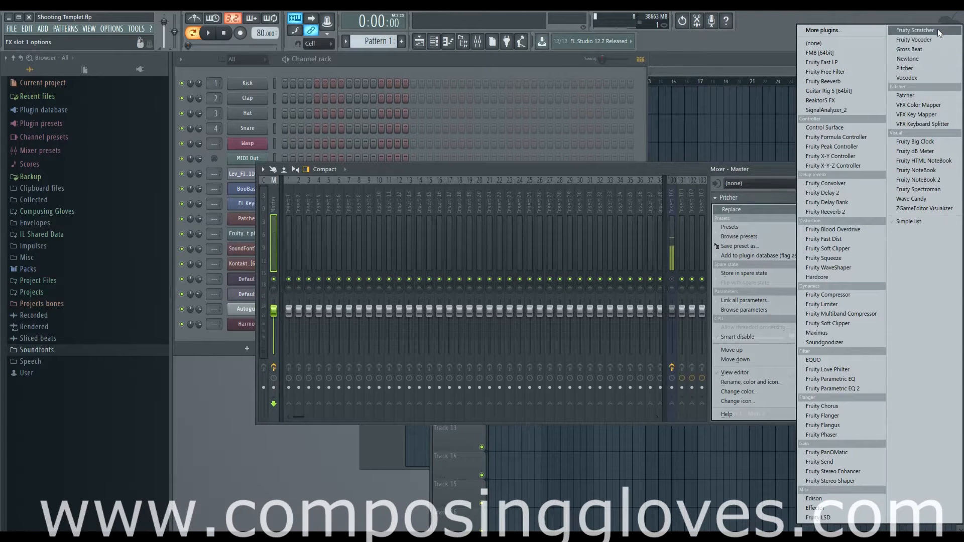
left_click(944, 48)
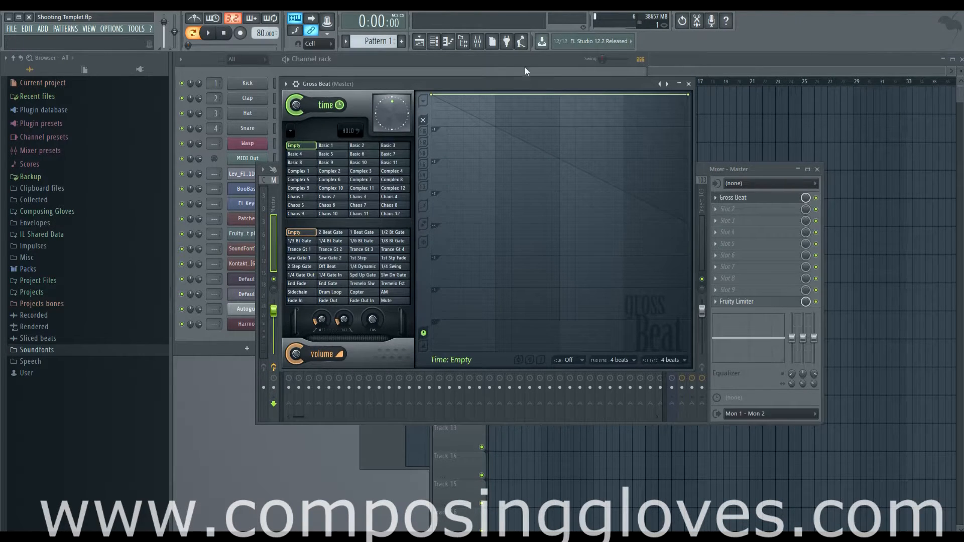
left_click_drag(528, 84, 493, 77)
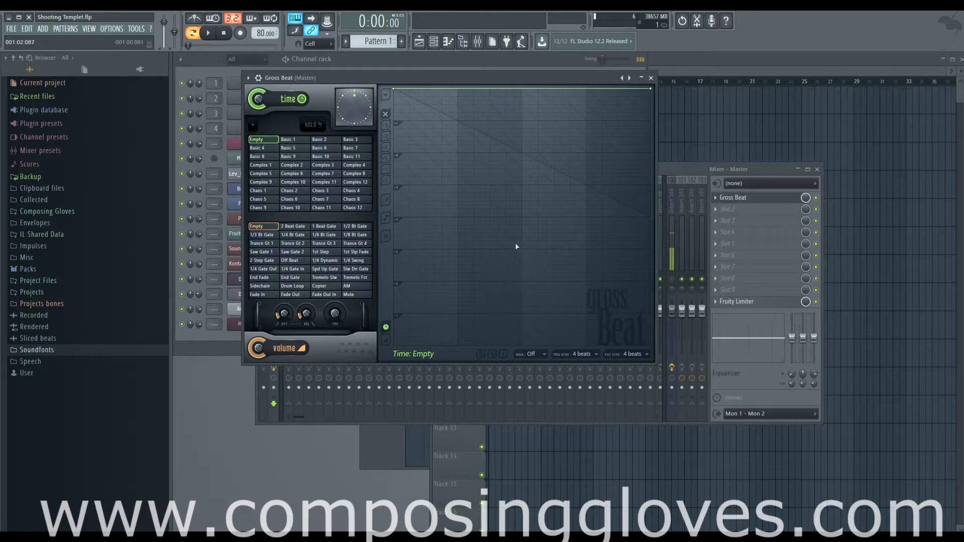
- Try Gross Beat's Trance Gt 3 and Empty volume patterns, select Saw Gate 1 and close the plugin window
left_click(324, 244)
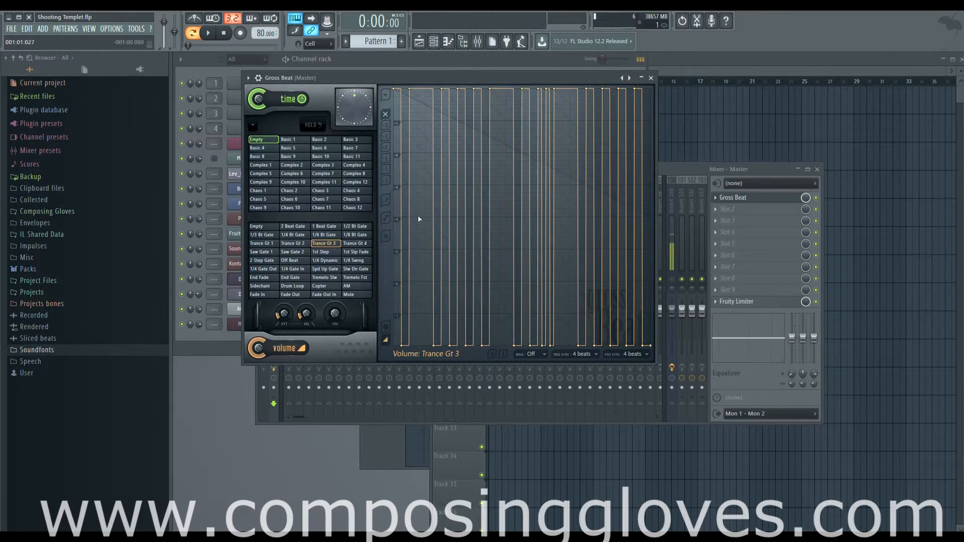
left_click(256, 226)
left_click(261, 252)
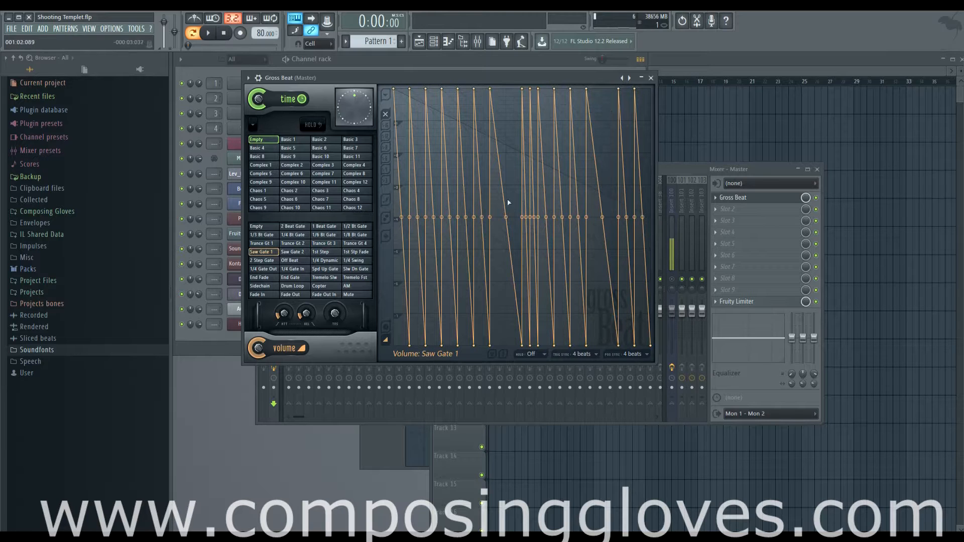
left_click(650, 78)
- Replace Gross Beat with Patcher in slot 1 of the Master track
right_click(743, 202)
mouse_move(749, 207)
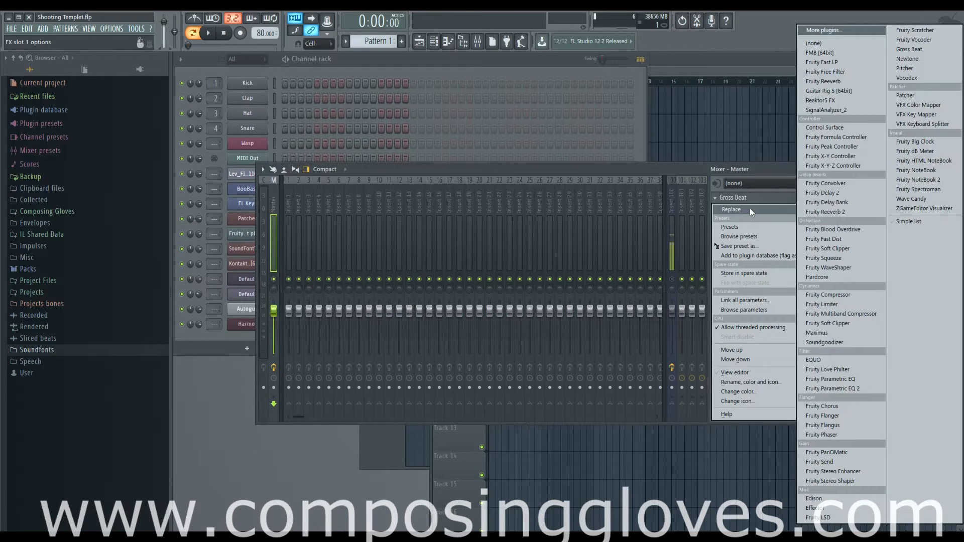
left_click(943, 99)
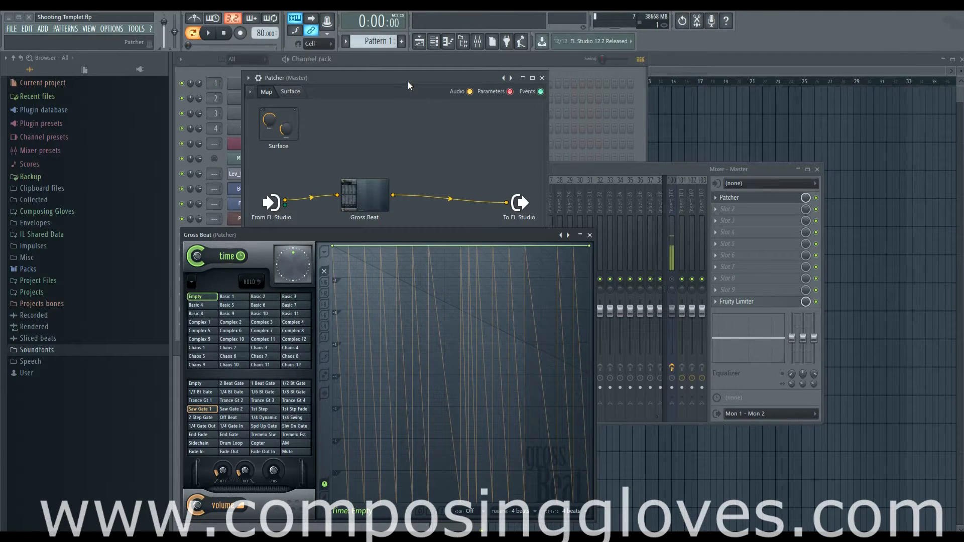
- Reposition the Patcher window, close the Gross Beat editor and bring the mixer to the front
left_click_drag(408, 81, 392, 93)
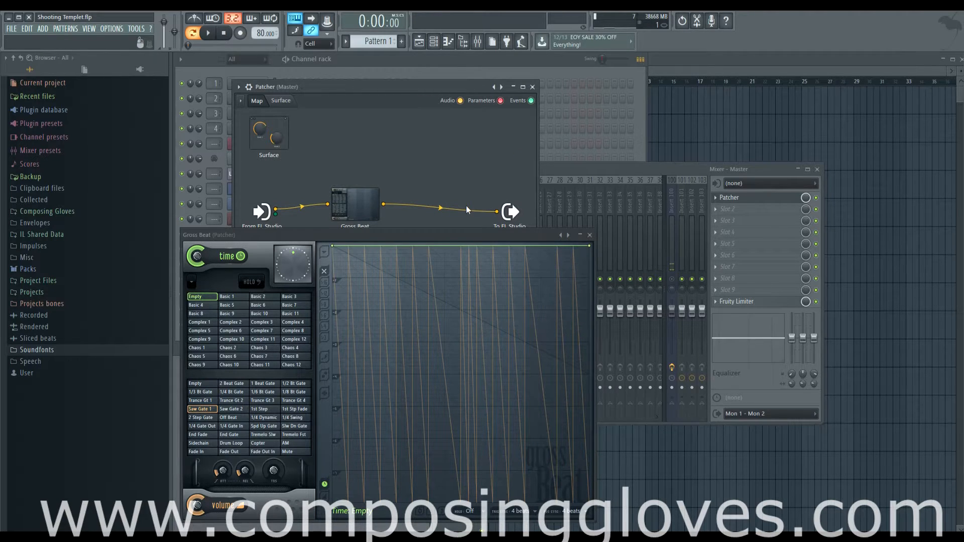
left_click(637, 169)
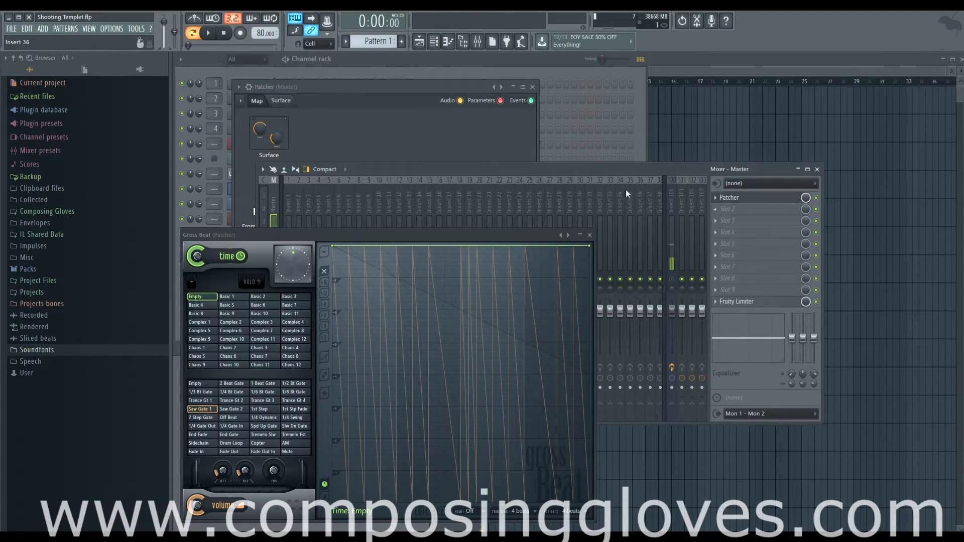
left_click(504, 125)
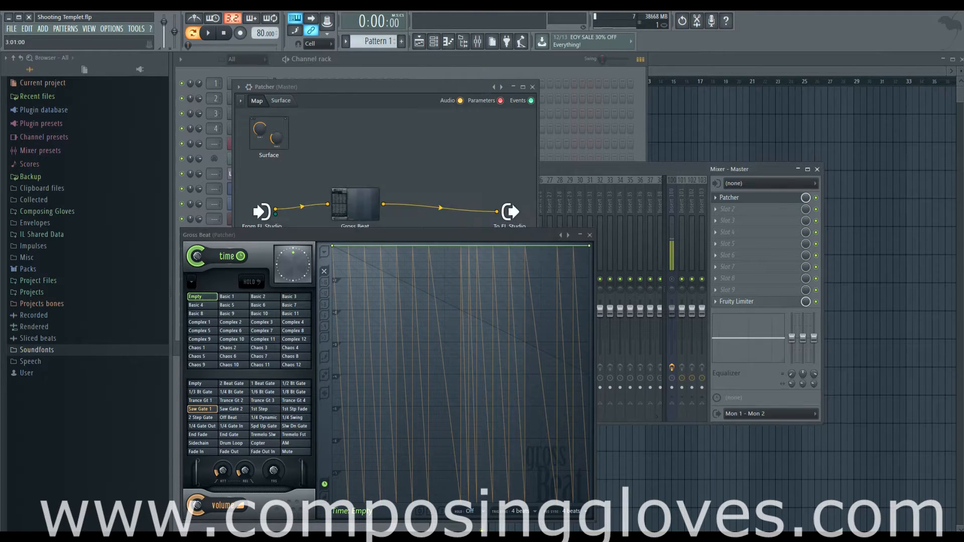
left_click(616, 173)
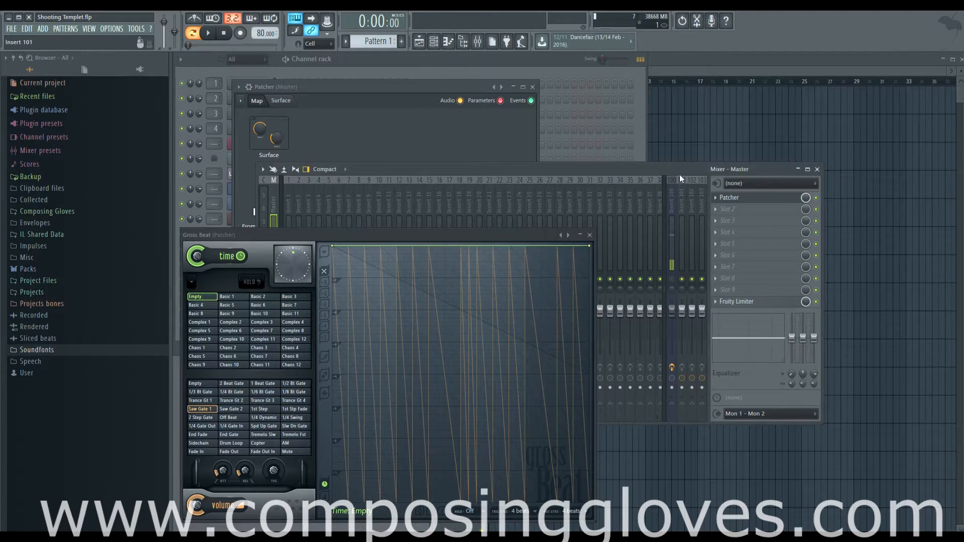
left_click(590, 234)
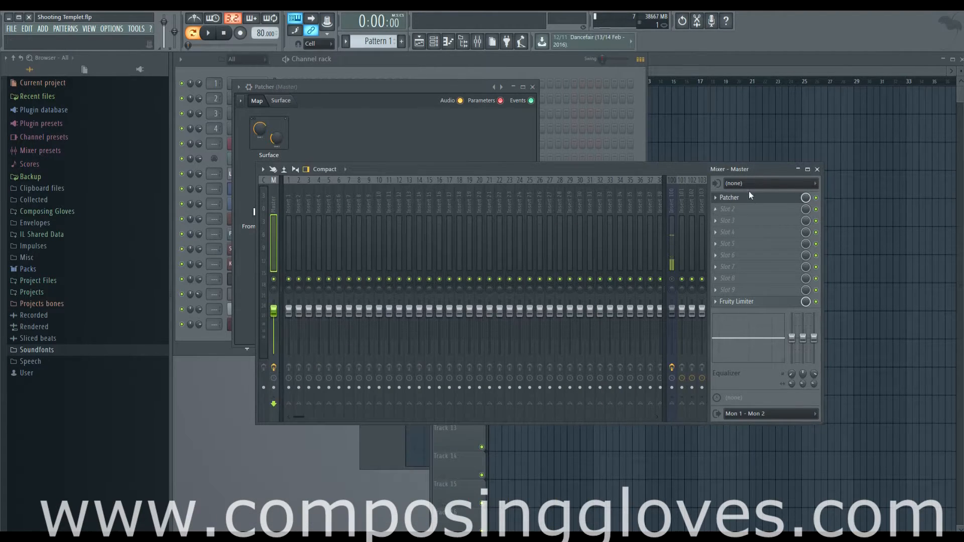
- Replace Patcher with Wave Candy in slot 1 of the Master track
left_click(718, 202)
mouse_move(783, 209)
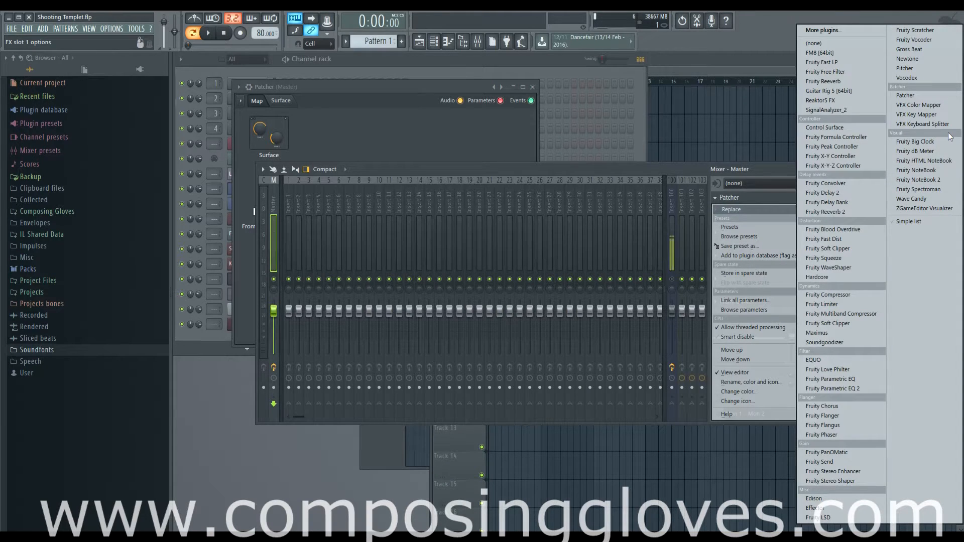
left_click(944, 198)
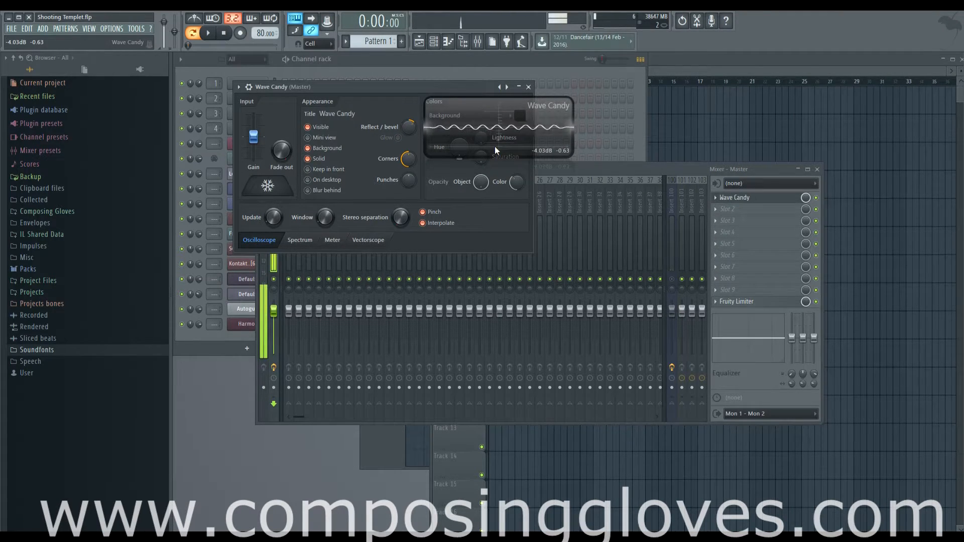
- Close Wave Candy's settings with Spectrum mode active, enlarge its display, play a test note and move the display over the mixer
left_click(741, 199)
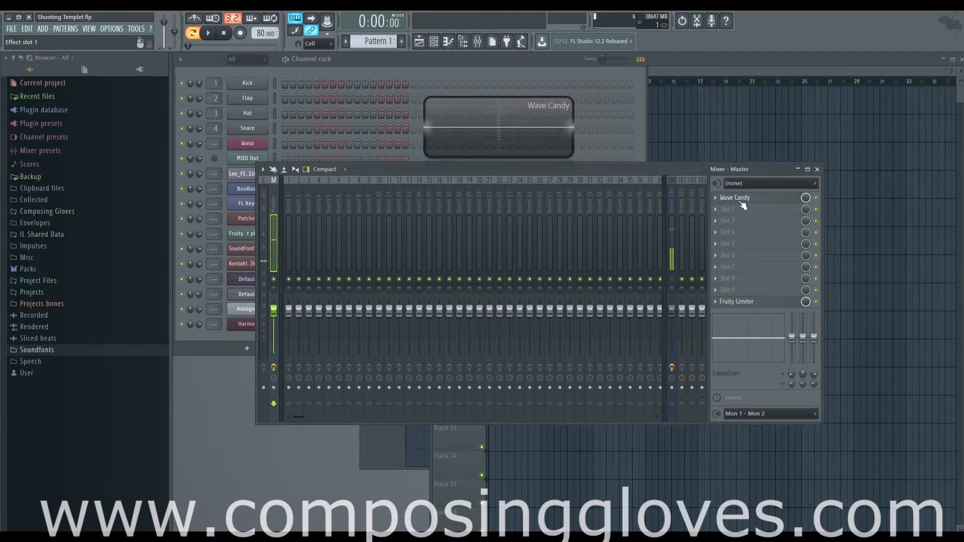
left_click_drag(573, 157, 817, 405)
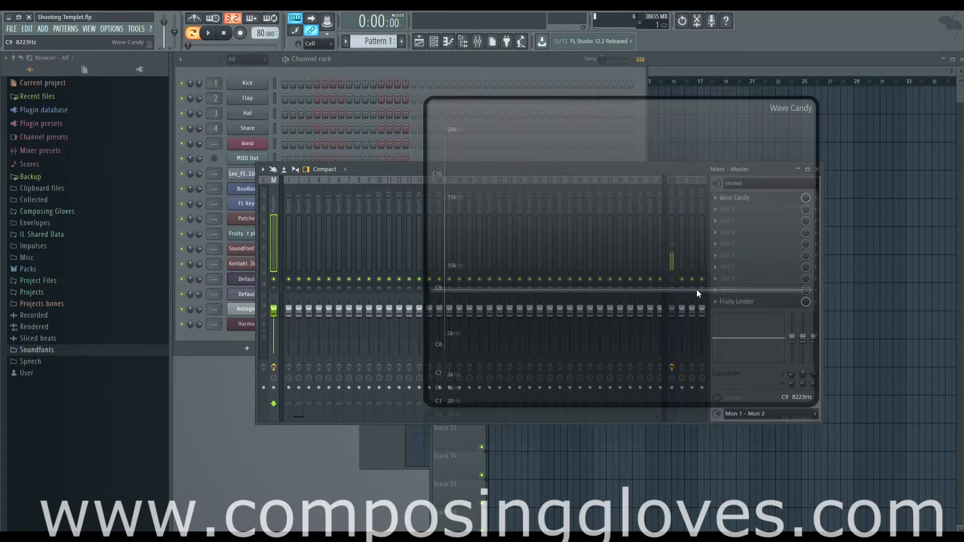
key("v")
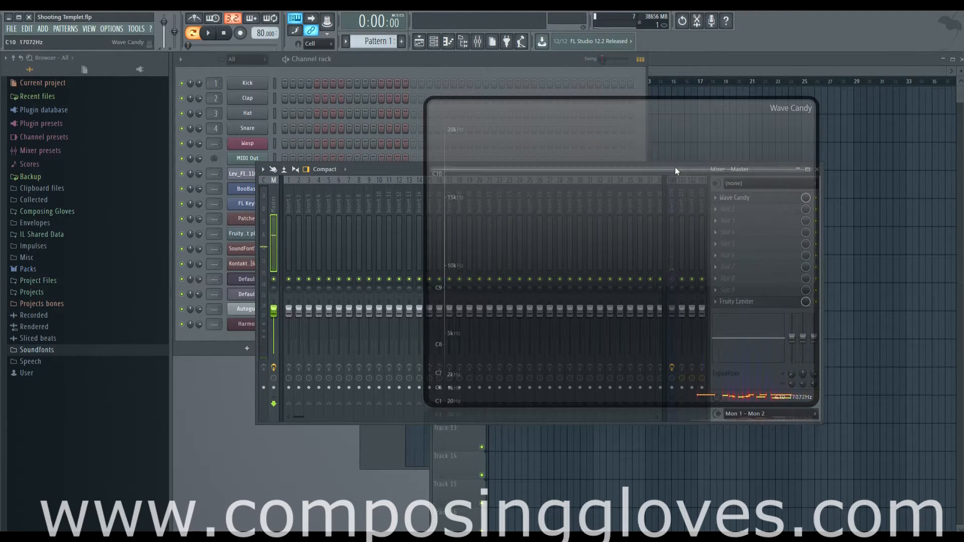
left_click_drag(674, 171, 415, 196)
- Look through the replacement plugin list for Master slot 1, and open and close the manual's Mixer Functions page
left_click(734, 198)
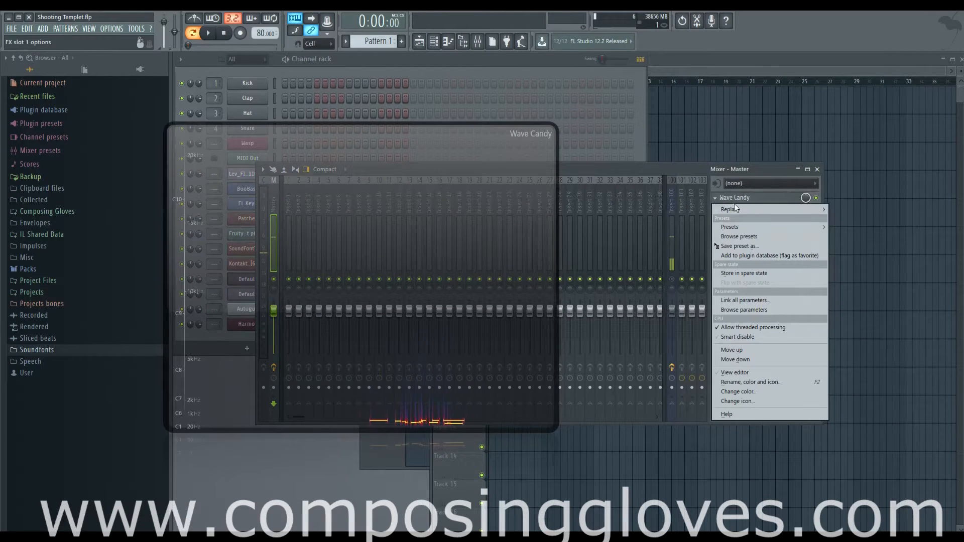
mouse_move(735, 207)
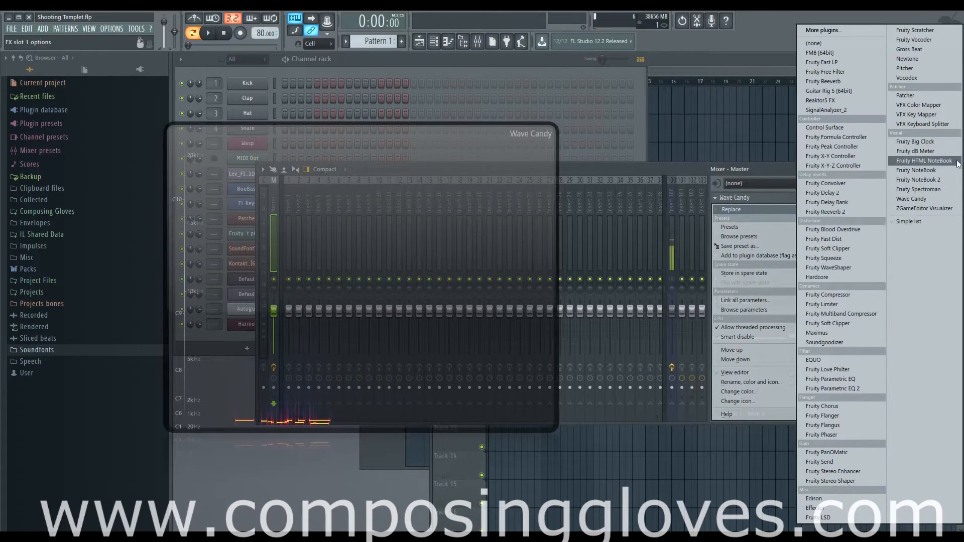
left_click(661, 168)
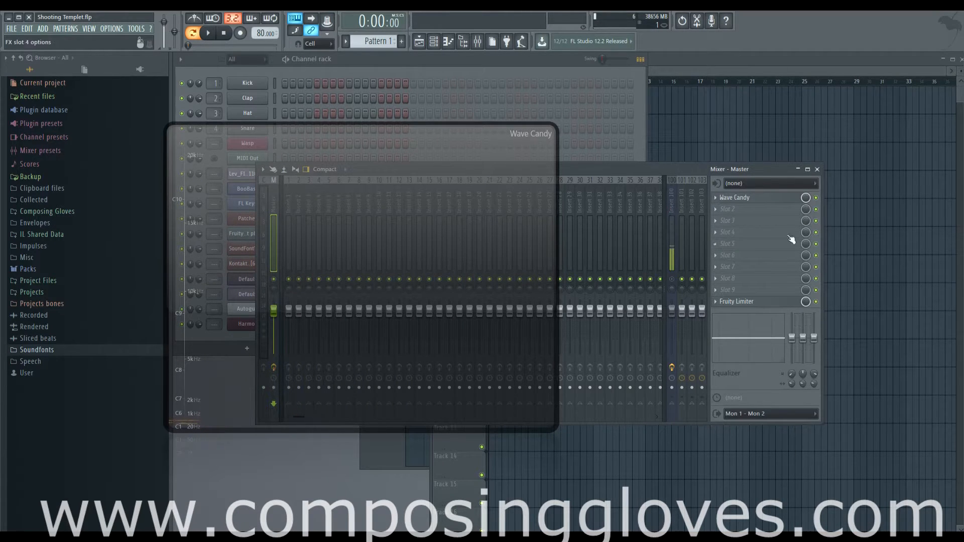
key("F1")
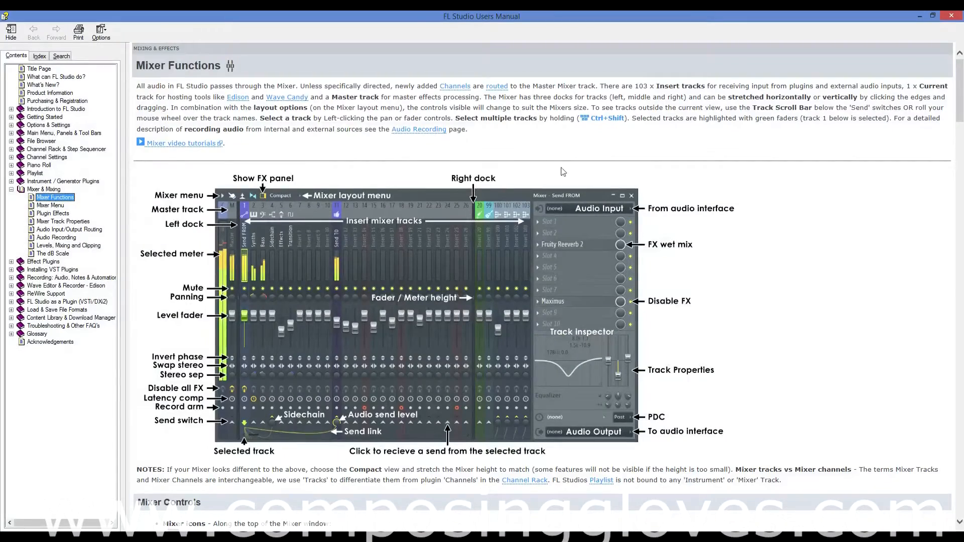
left_click(950, 16)
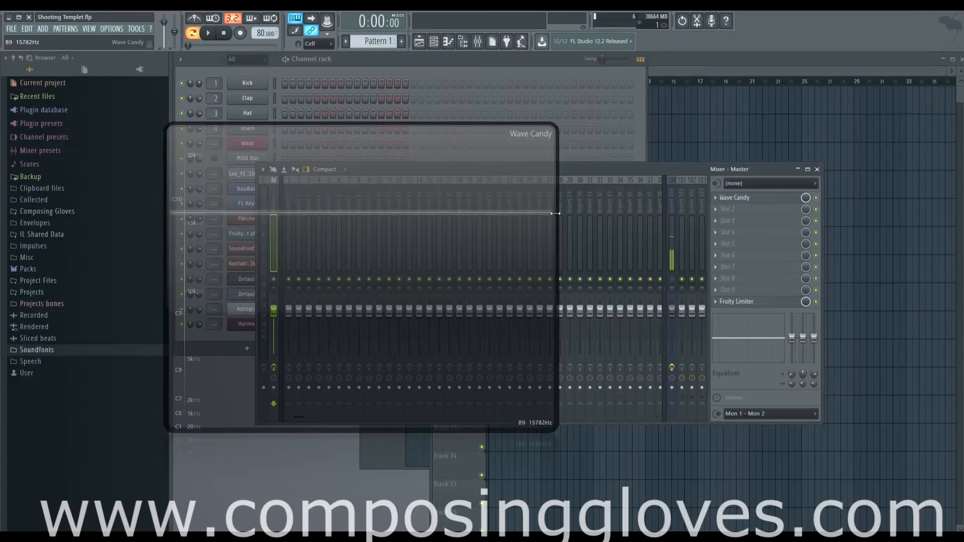
- Move the Wave Candy display away from the channel rack and shrink it to a small panel near the mixer's output selector
left_click_drag(655, 398, 649, 271)
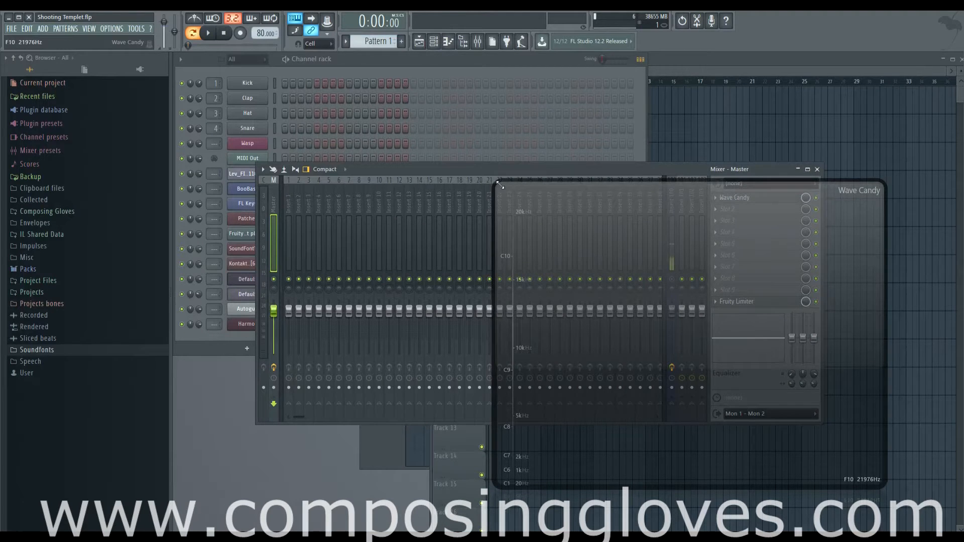
left_click_drag(494, 182, 759, 346)
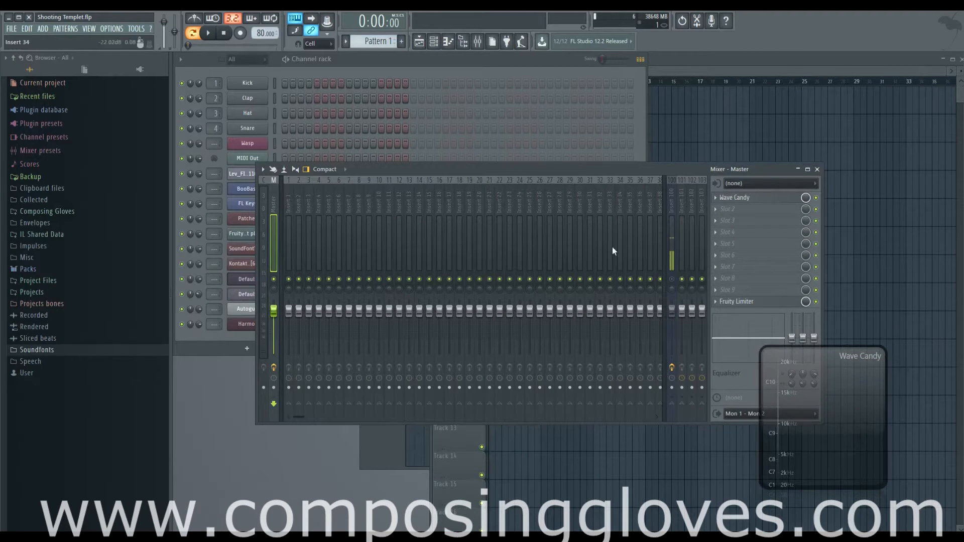
- Open the Sytrus editor from the Default channel just above Autogun, reposition its window and close it
left_click(501, 75)
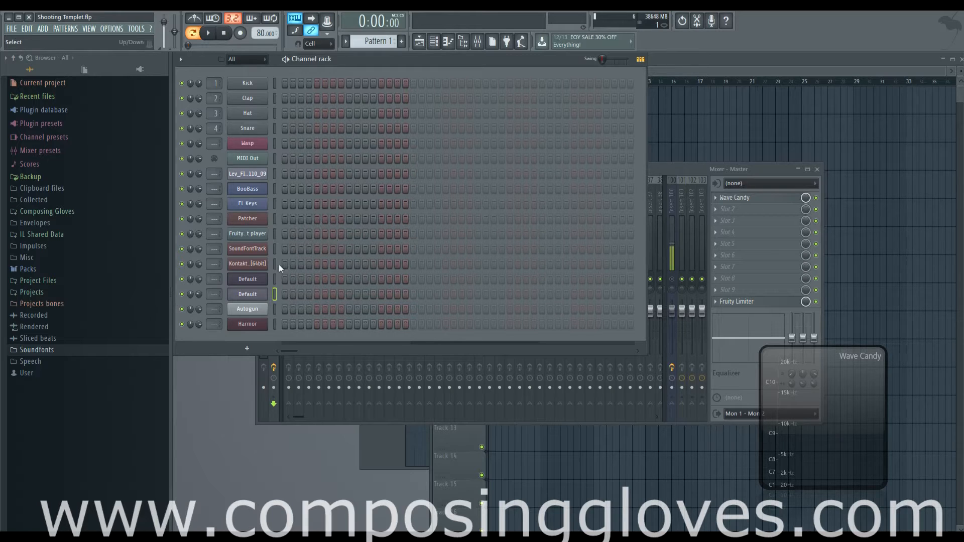
left_click(247, 294)
left_click_drag(524, 115, 491, 77)
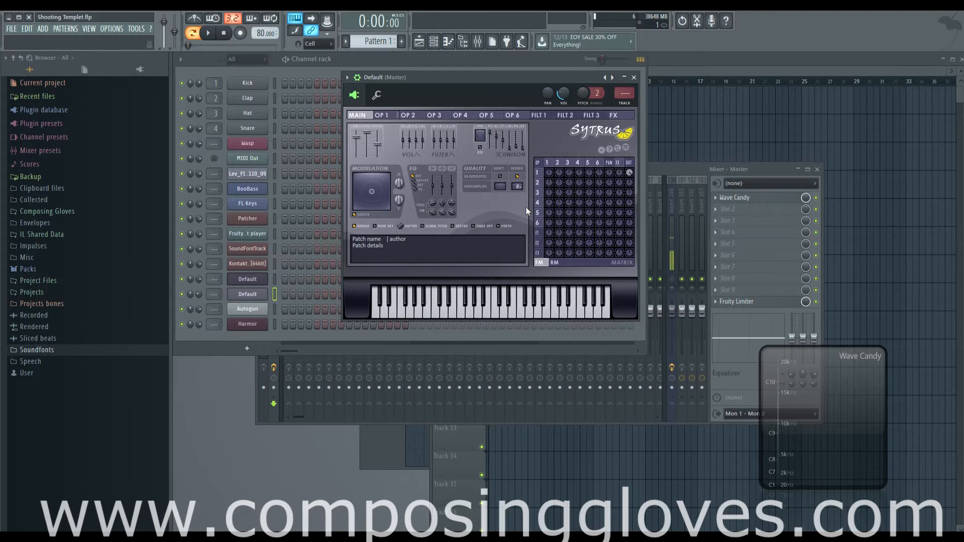
left_click_drag(447, 76, 434, 78)
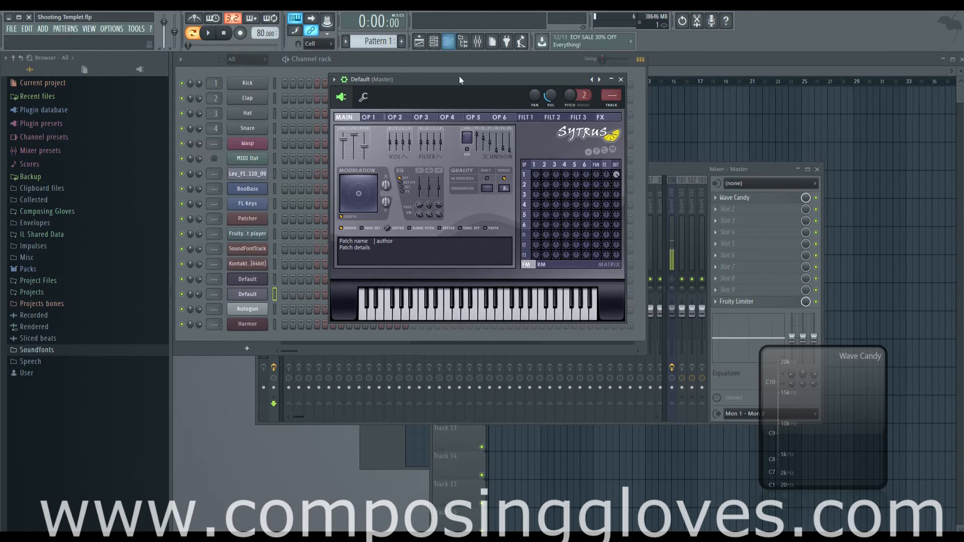
left_click_drag(478, 78, 441, 81)
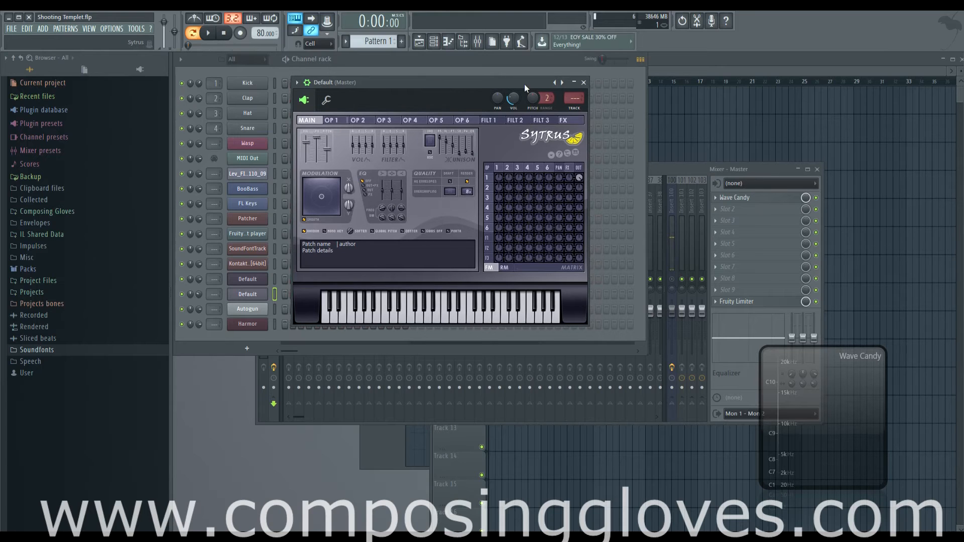
left_click(583, 82)
- Bring the Playlist in front of the mixer and return to the Master track's mixer view
left_click(683, 169)
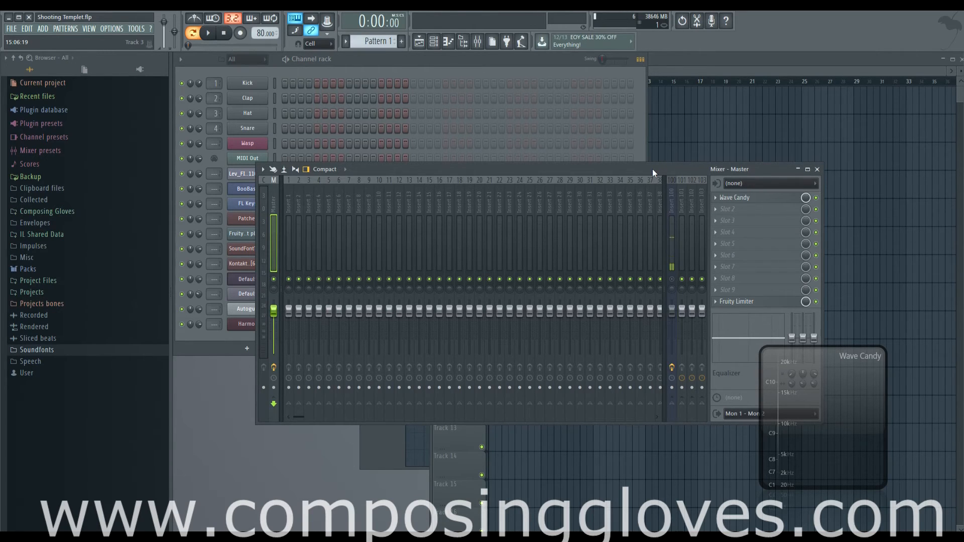
left_click(720, 70)
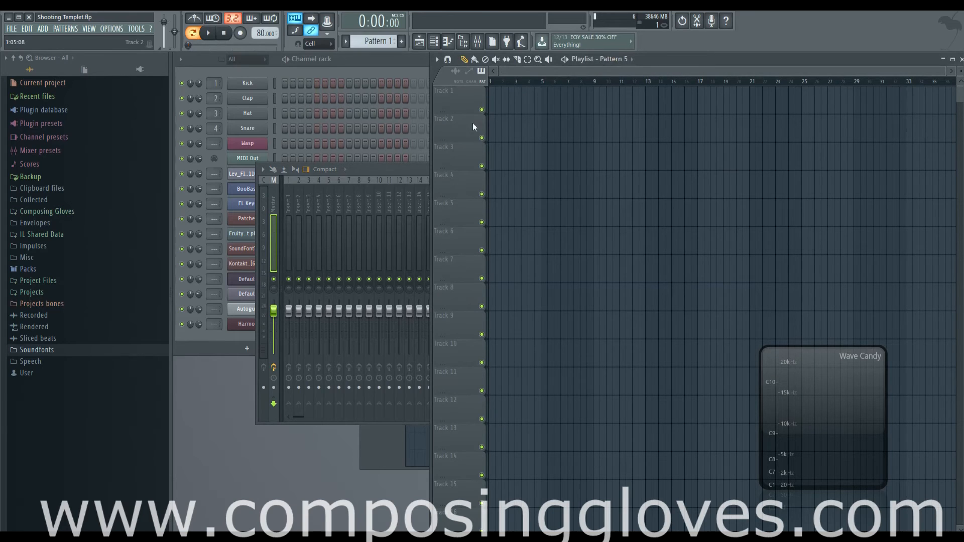
left_click(378, 170)
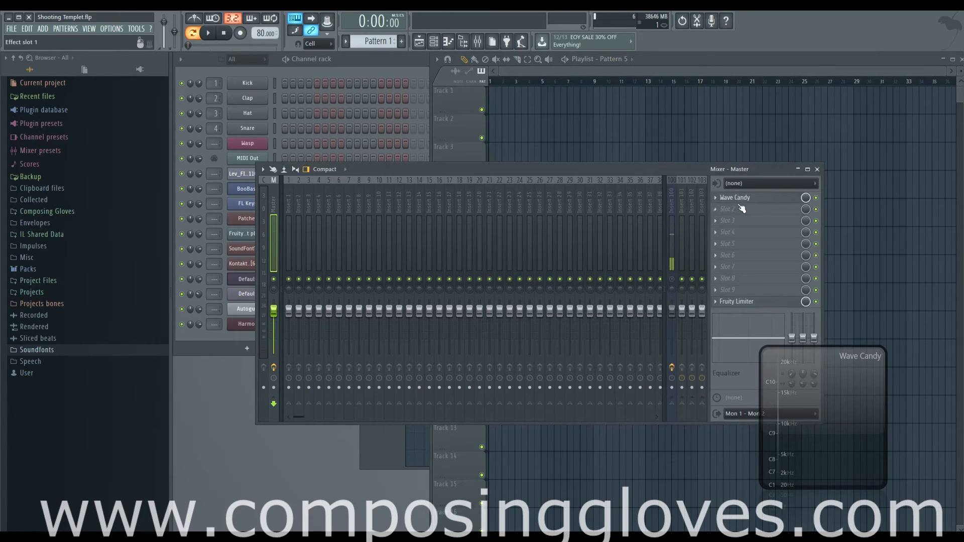